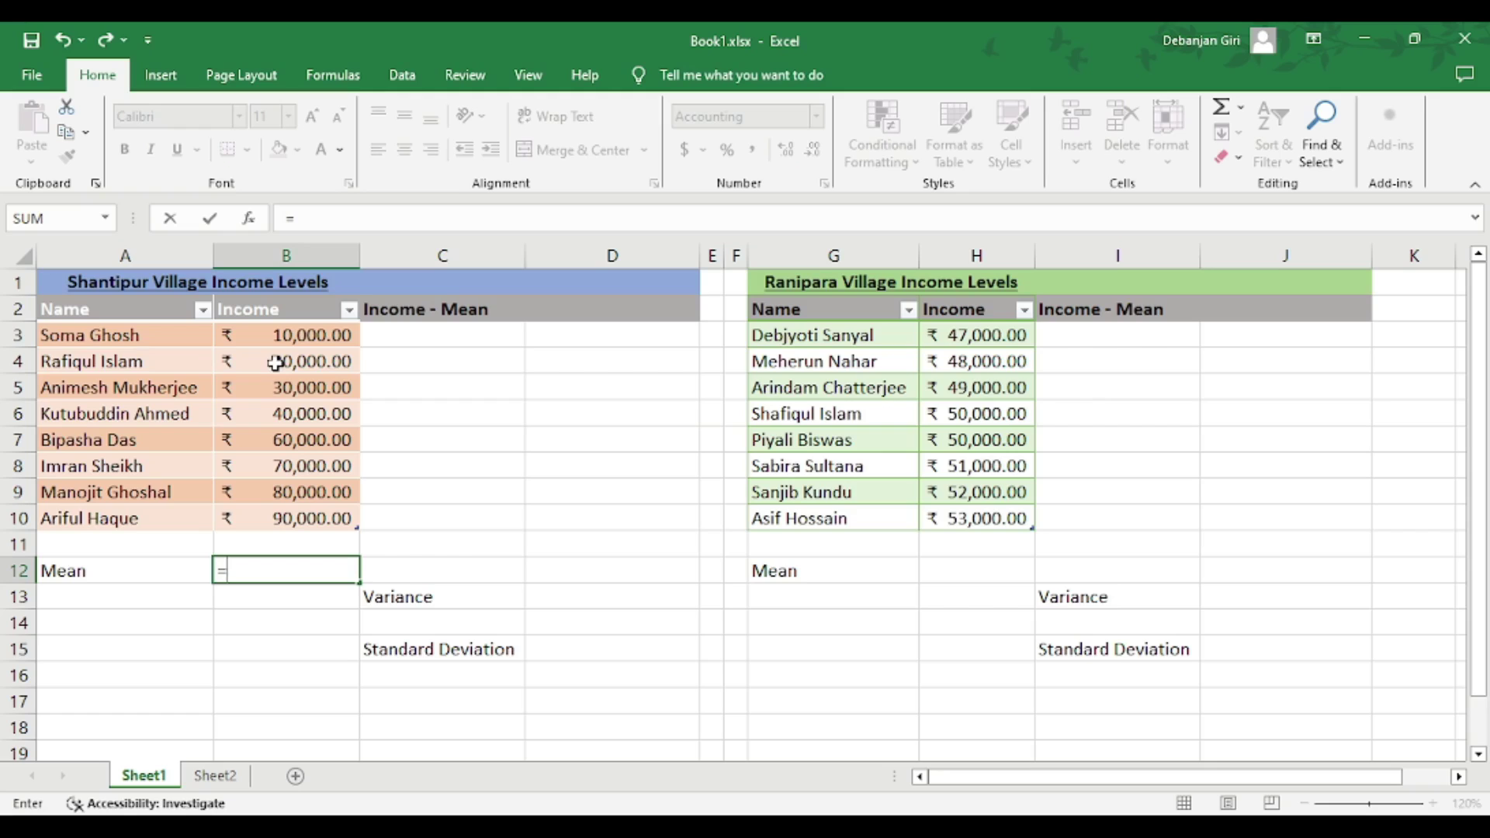
Calculate the Shantipur mean in B12 with the AVERAGE function over the Table1 Income column.
text(ava)
key(BackSpace)
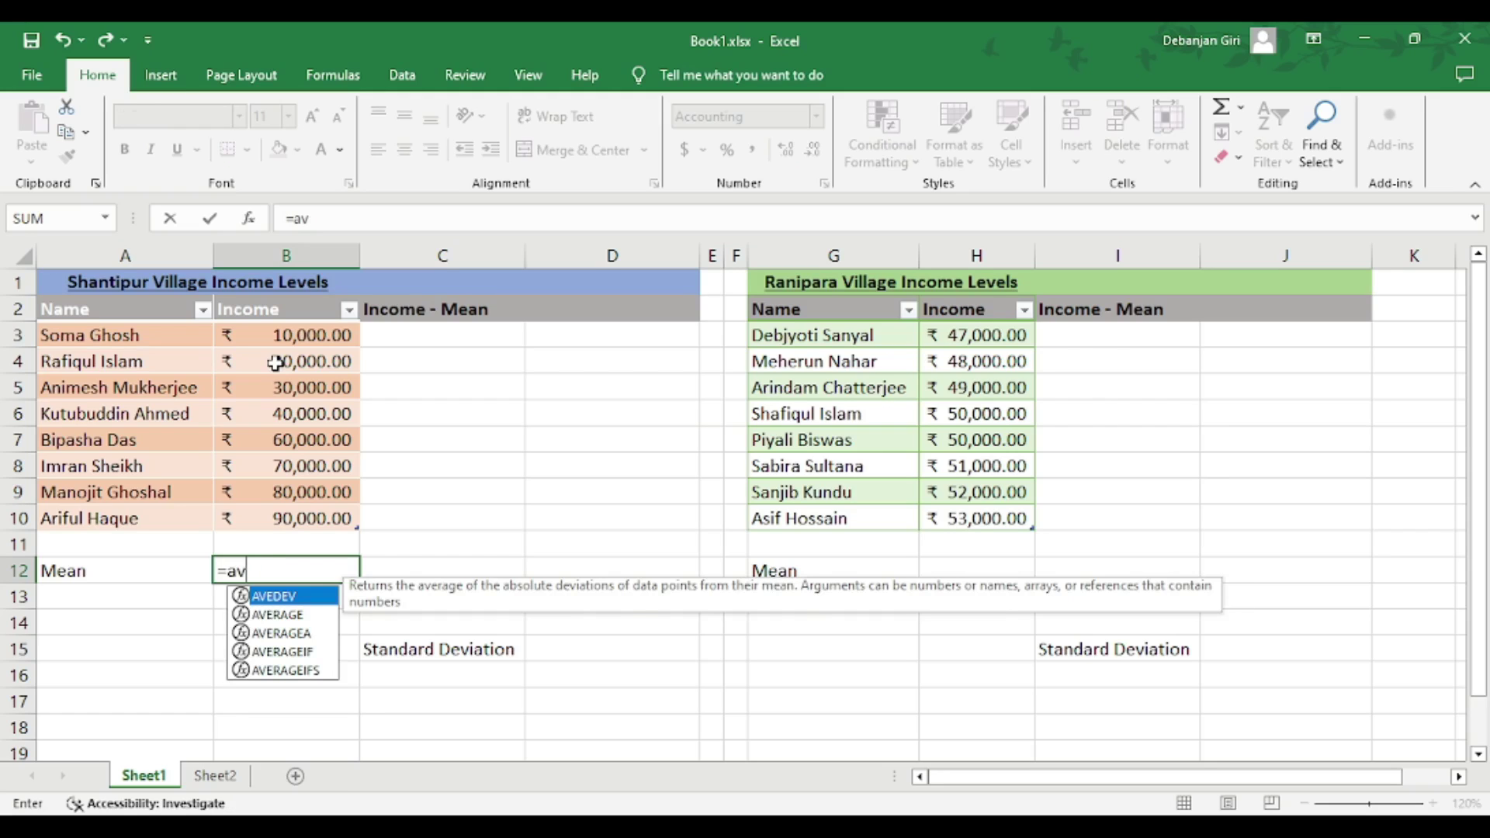
key(Down)
key(Tab)
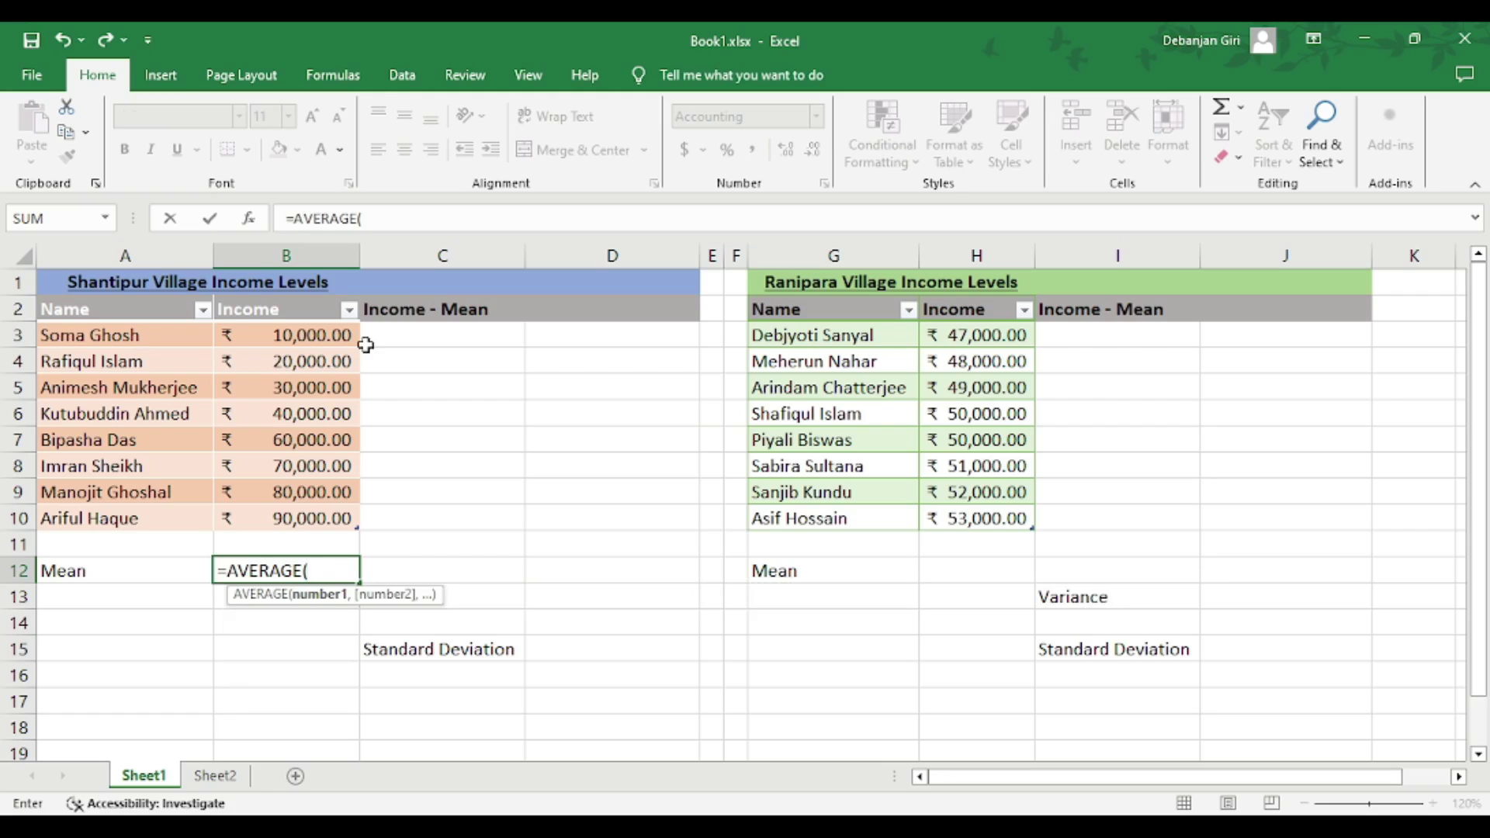
click(342, 335)
drag(332, 385, 326, 514)
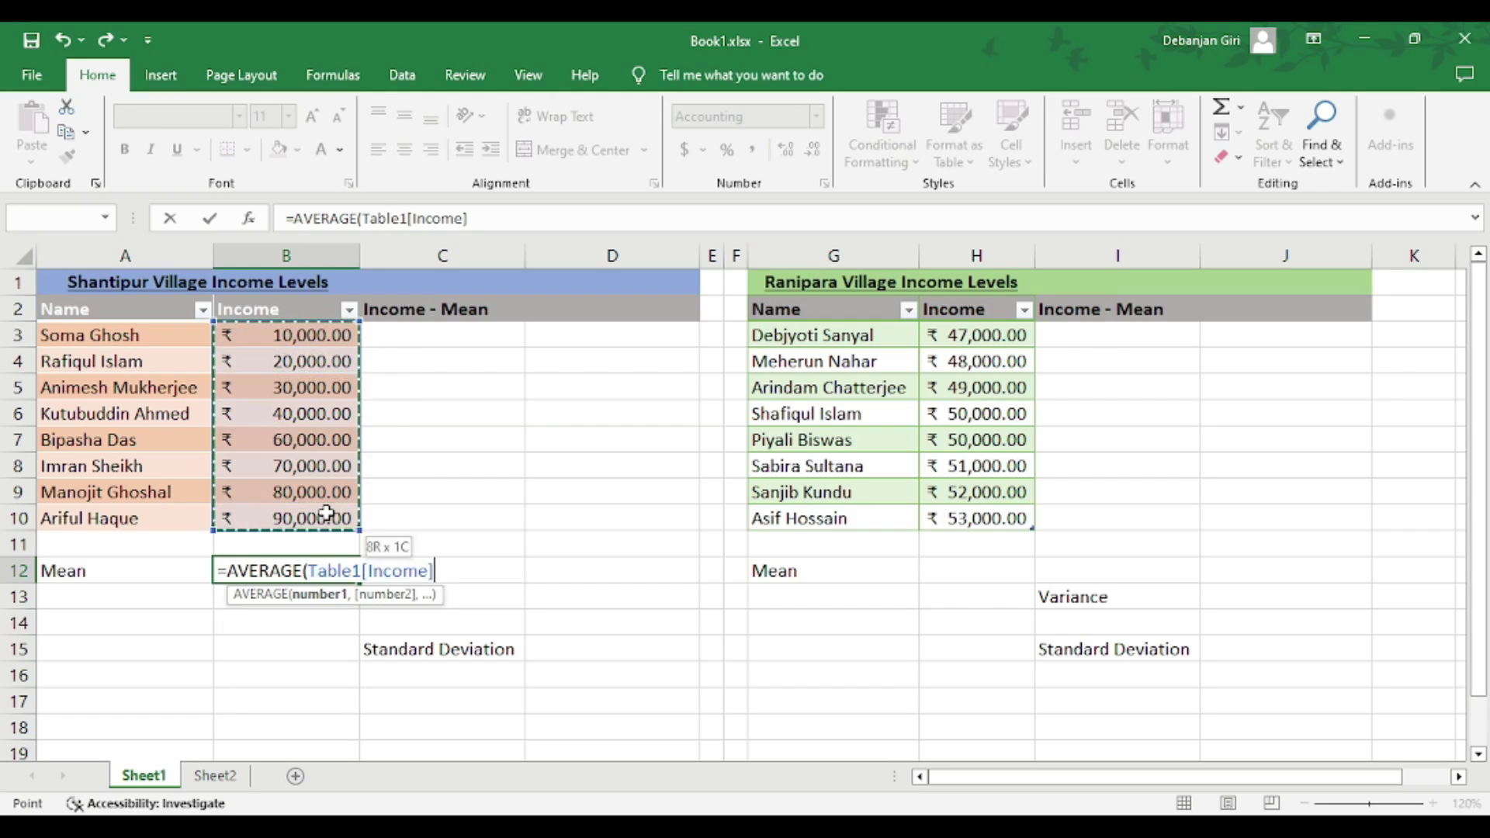
text())
key(Return)
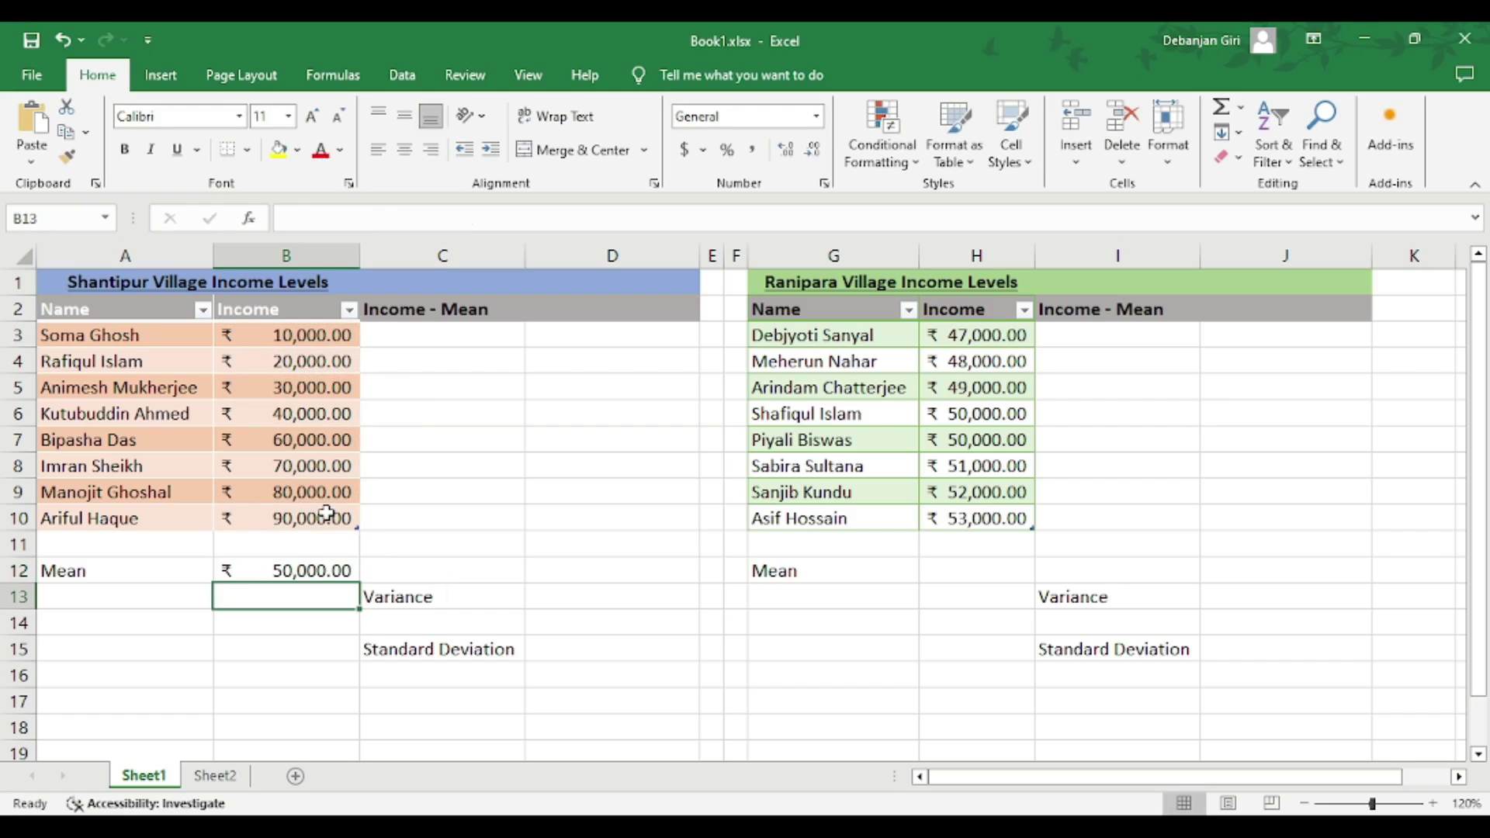
click(296, 570)
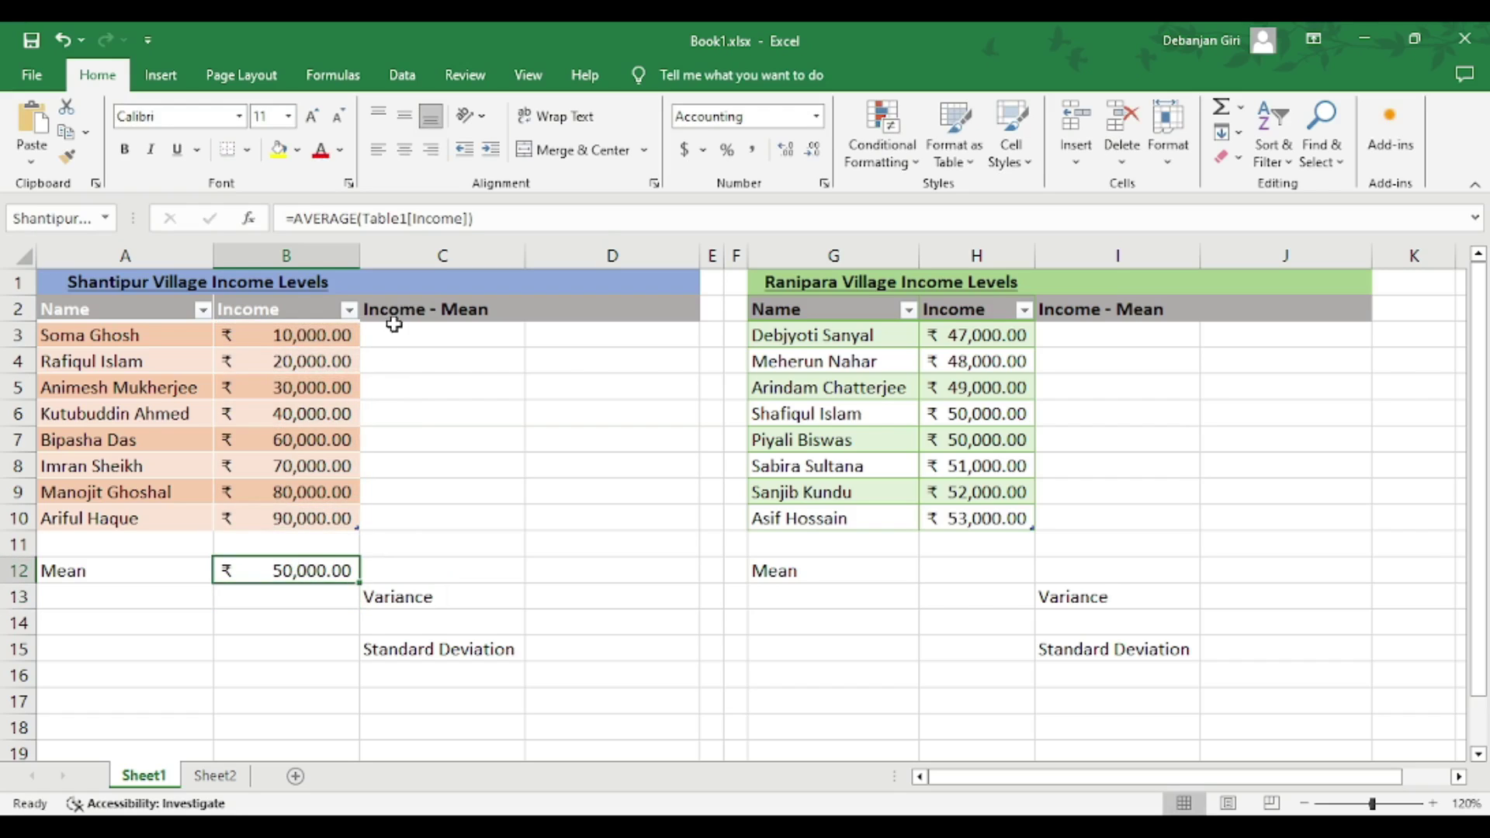
Calculate the Ranipara mean in H12 with the AVERAGE function over the Table2 Income column.
click(954, 574)
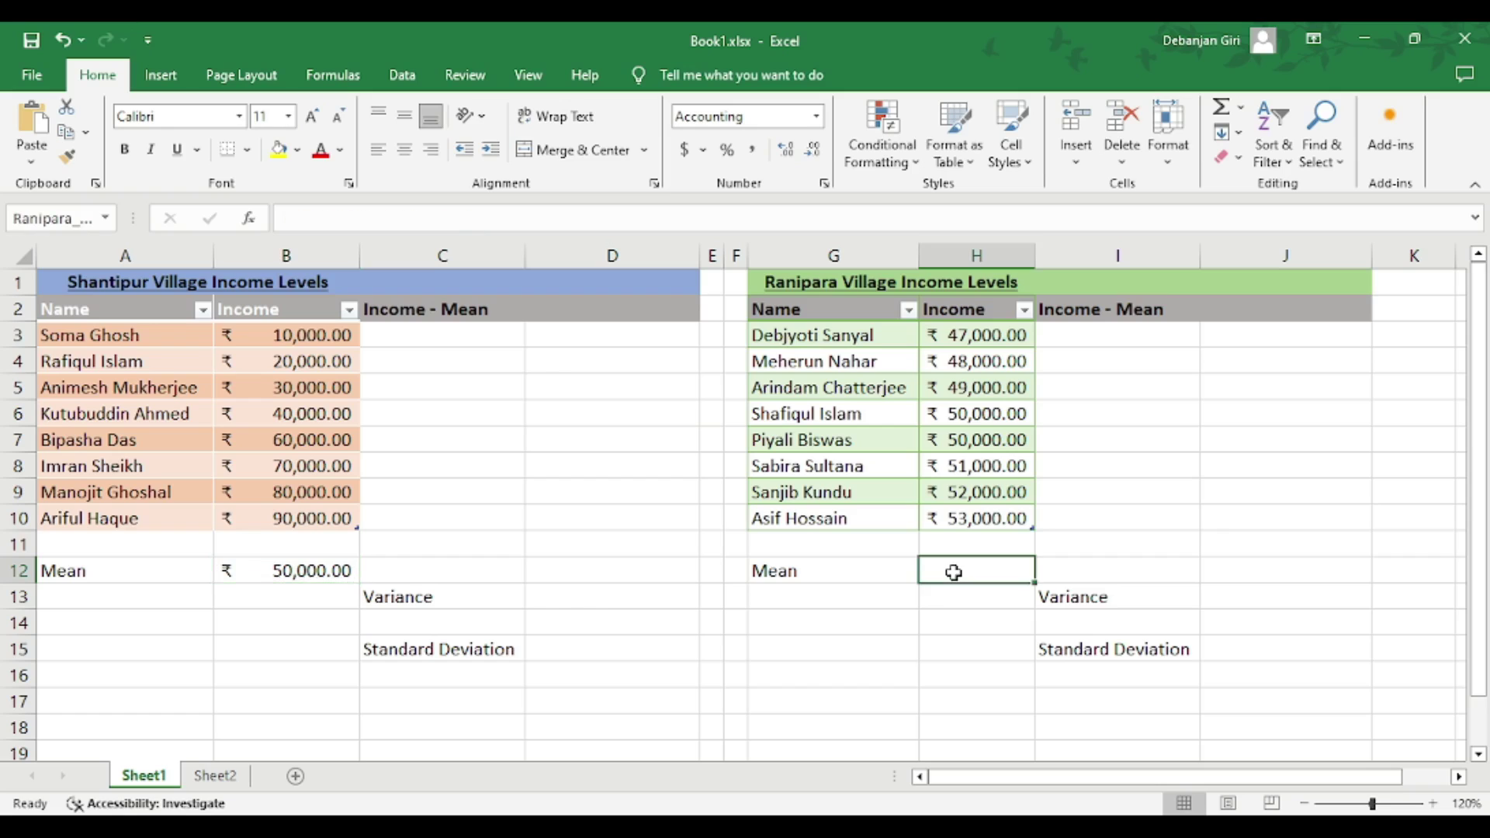
text(=)
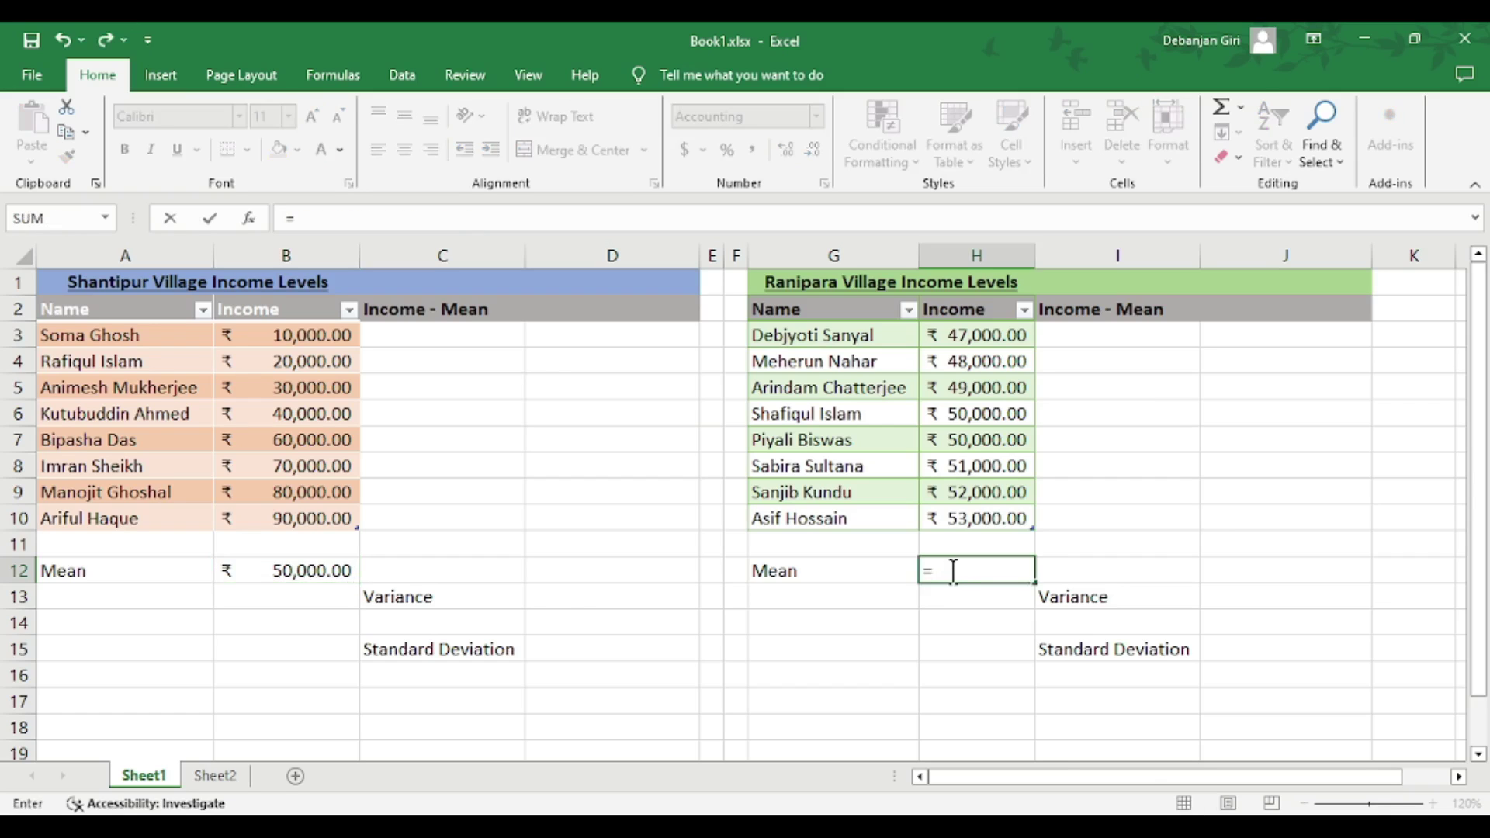
text(ab)
key(BackSpace)
text(v)
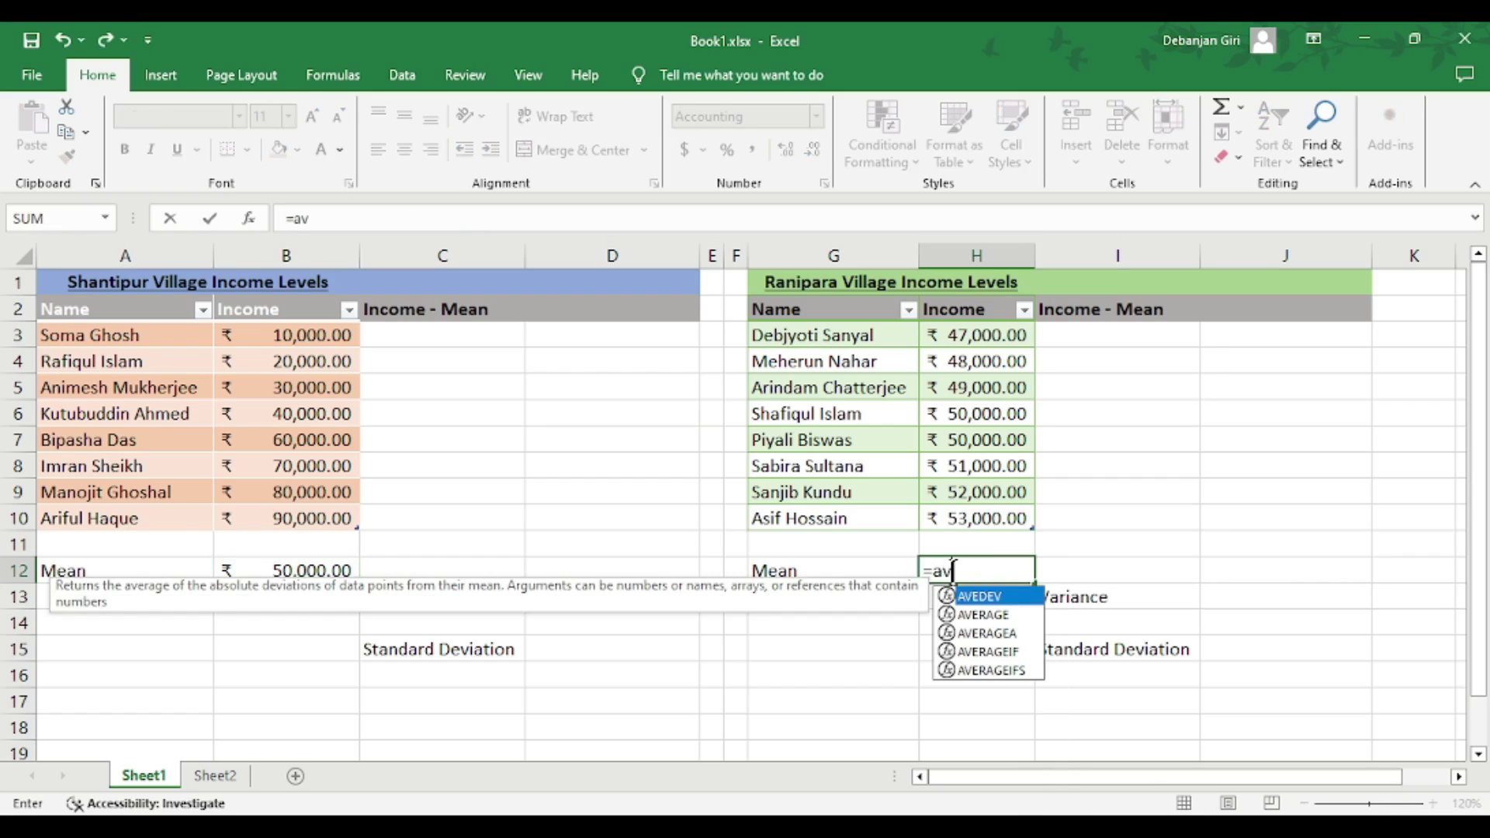
key(Down)
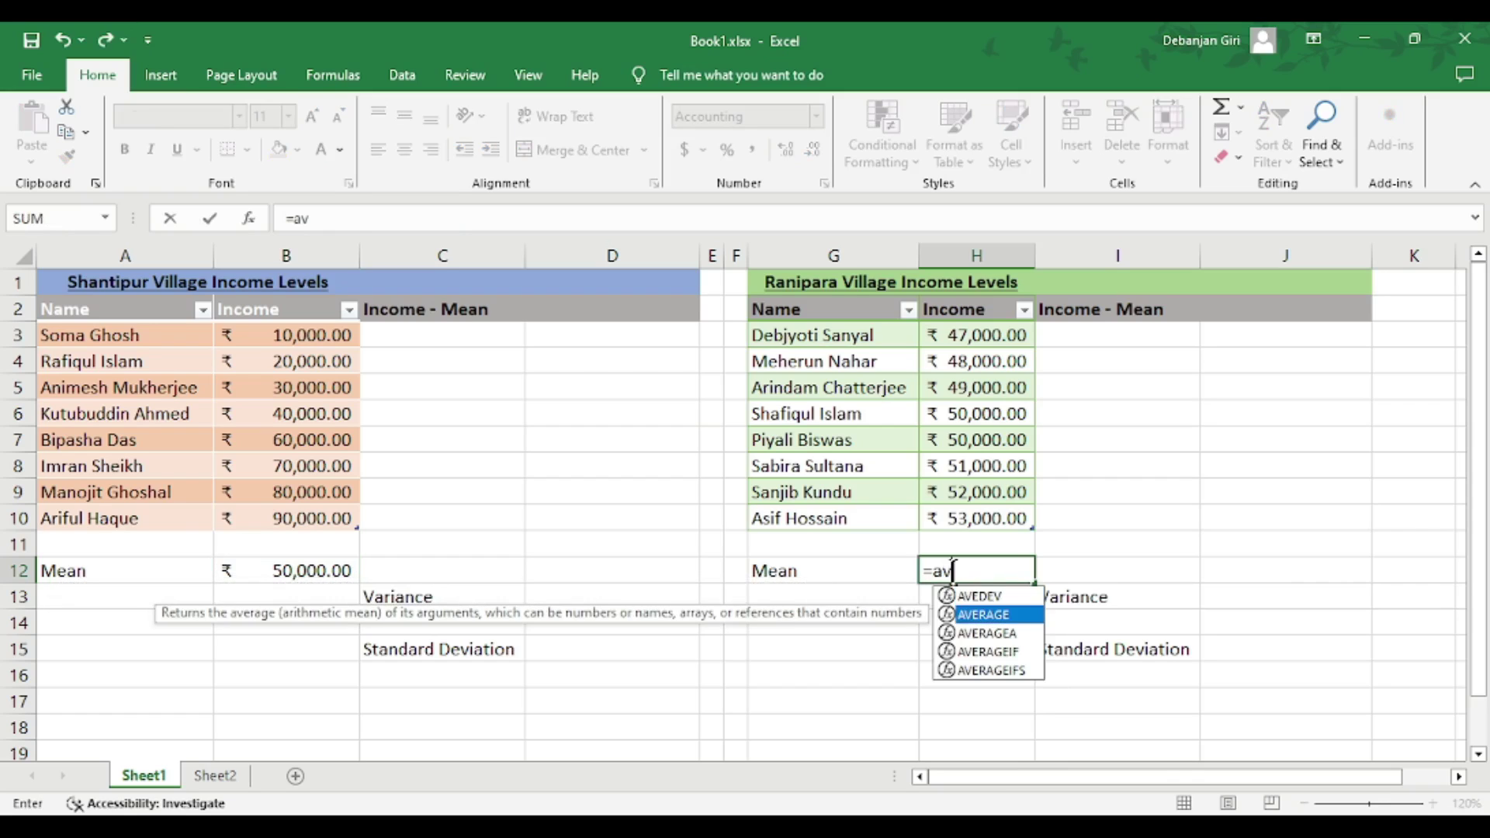
key(Tab)
drag(931, 334, 984, 520)
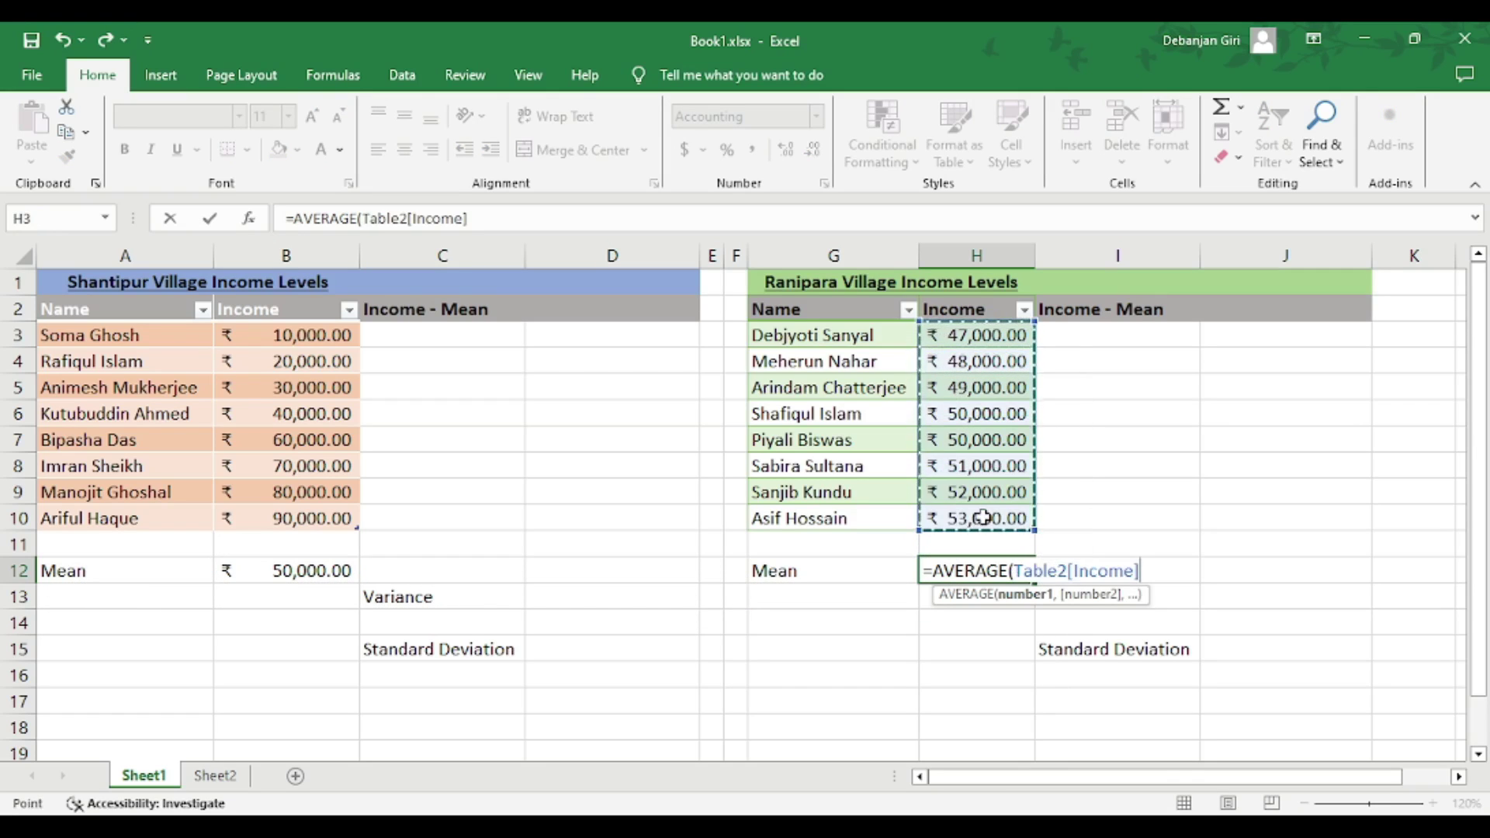
text())
key(Return)
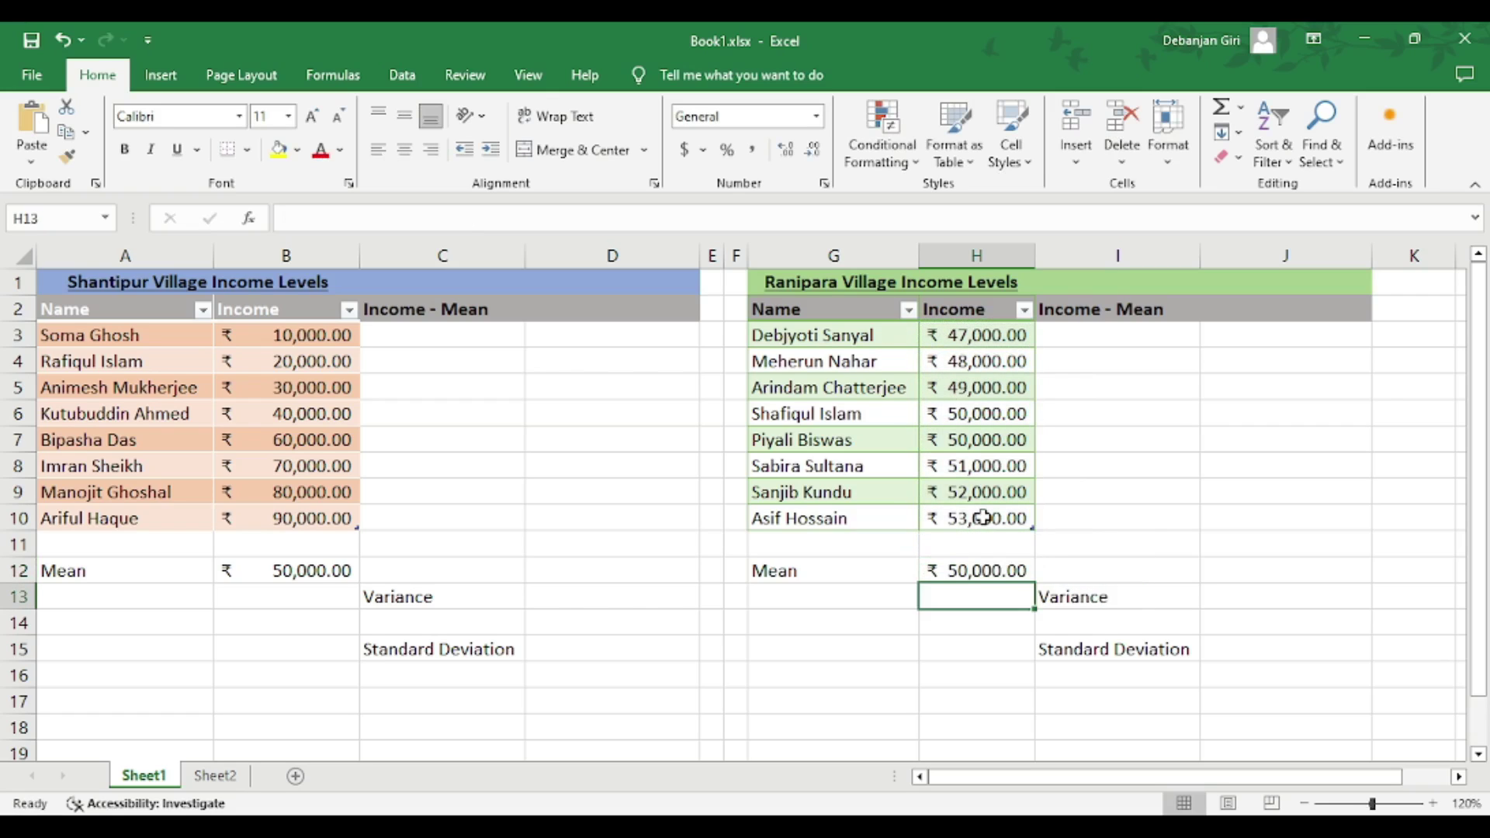
Enter a formula in C3 subtracting Shantipur_Mean from the row's income, and fill it down to C10.
click(427, 342)
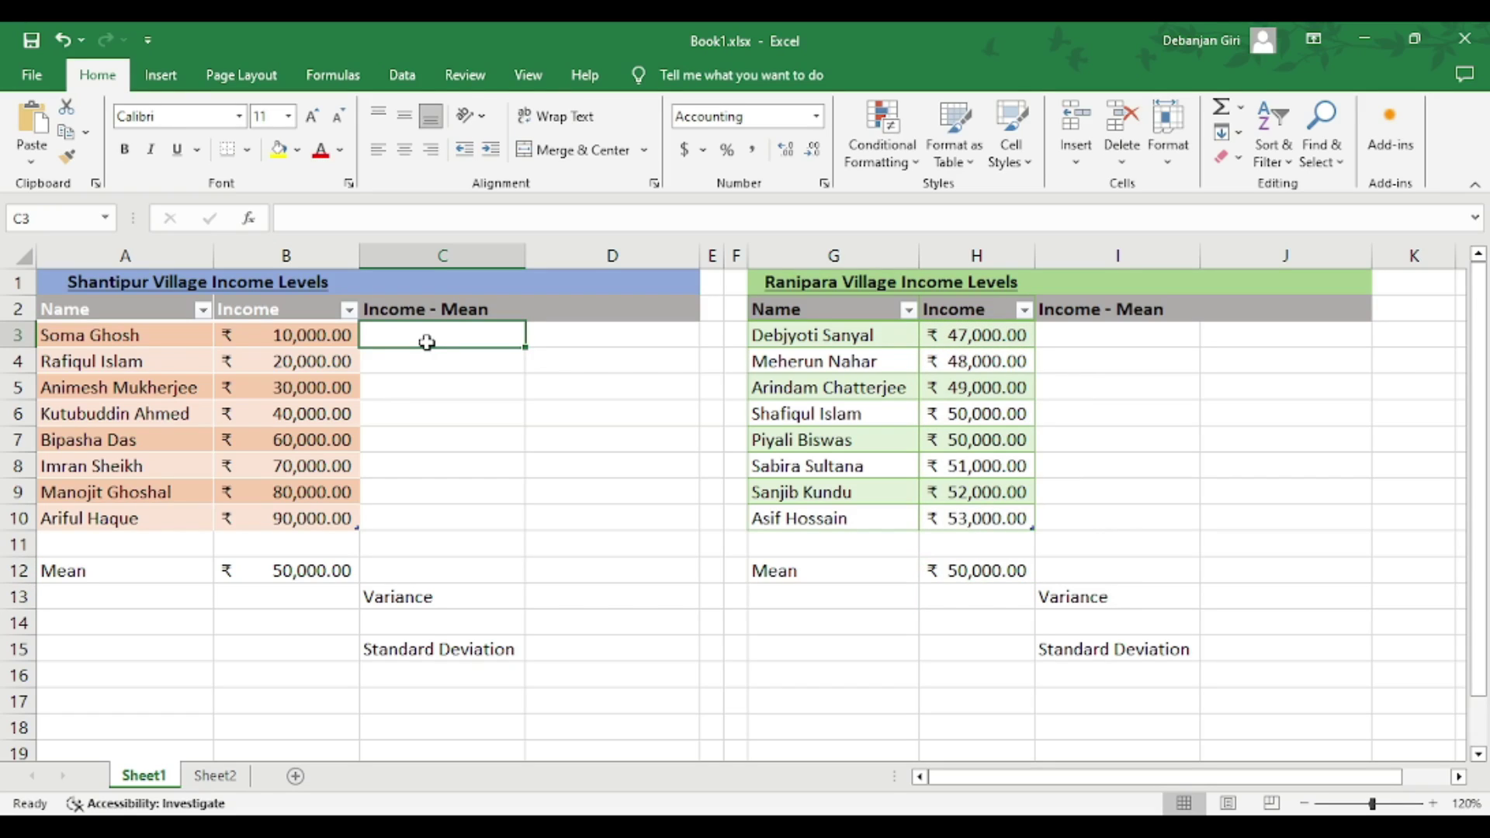
text(=)
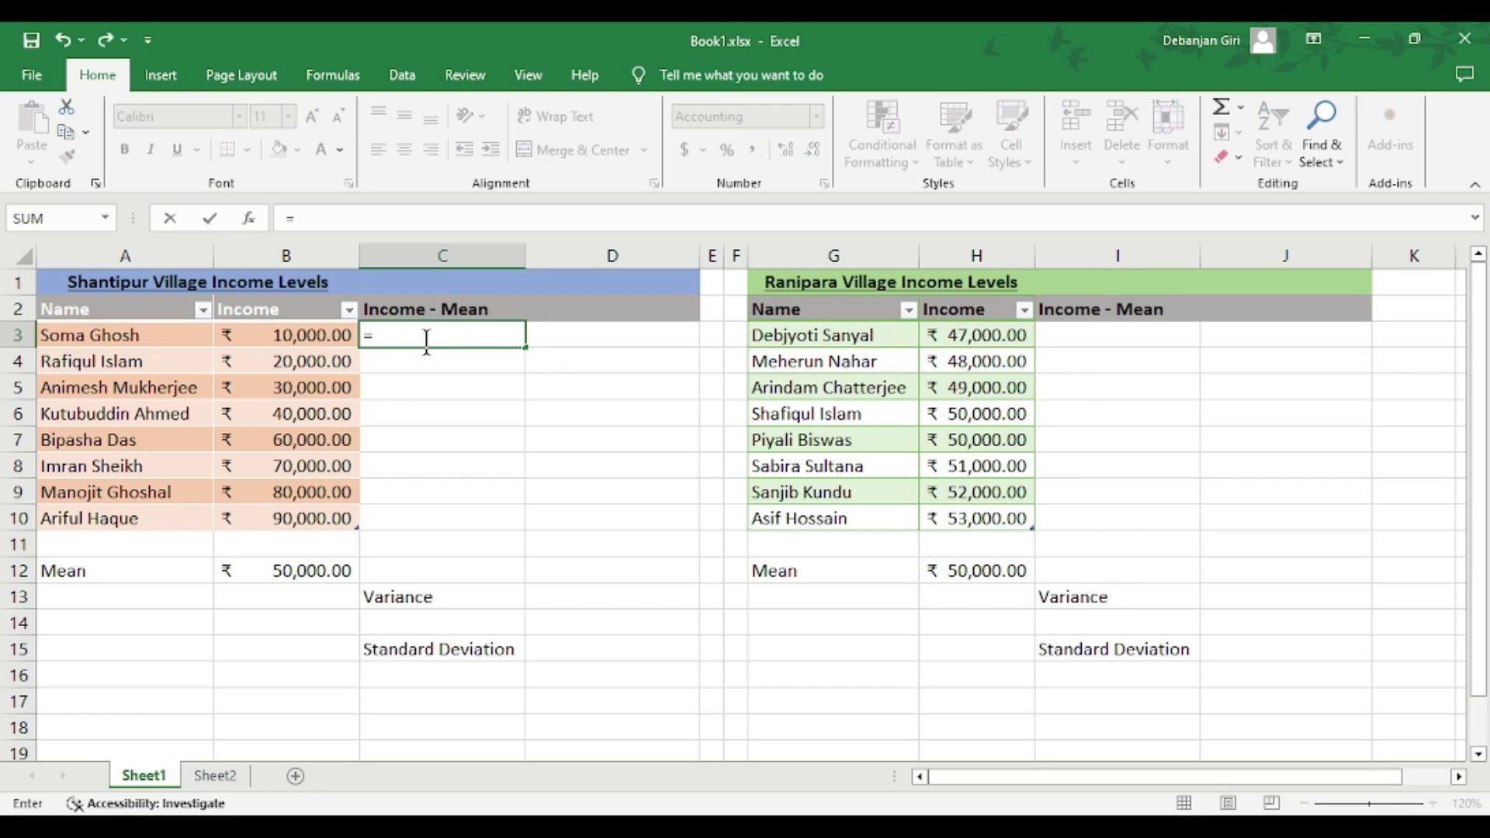
click(317, 334)
text(-)
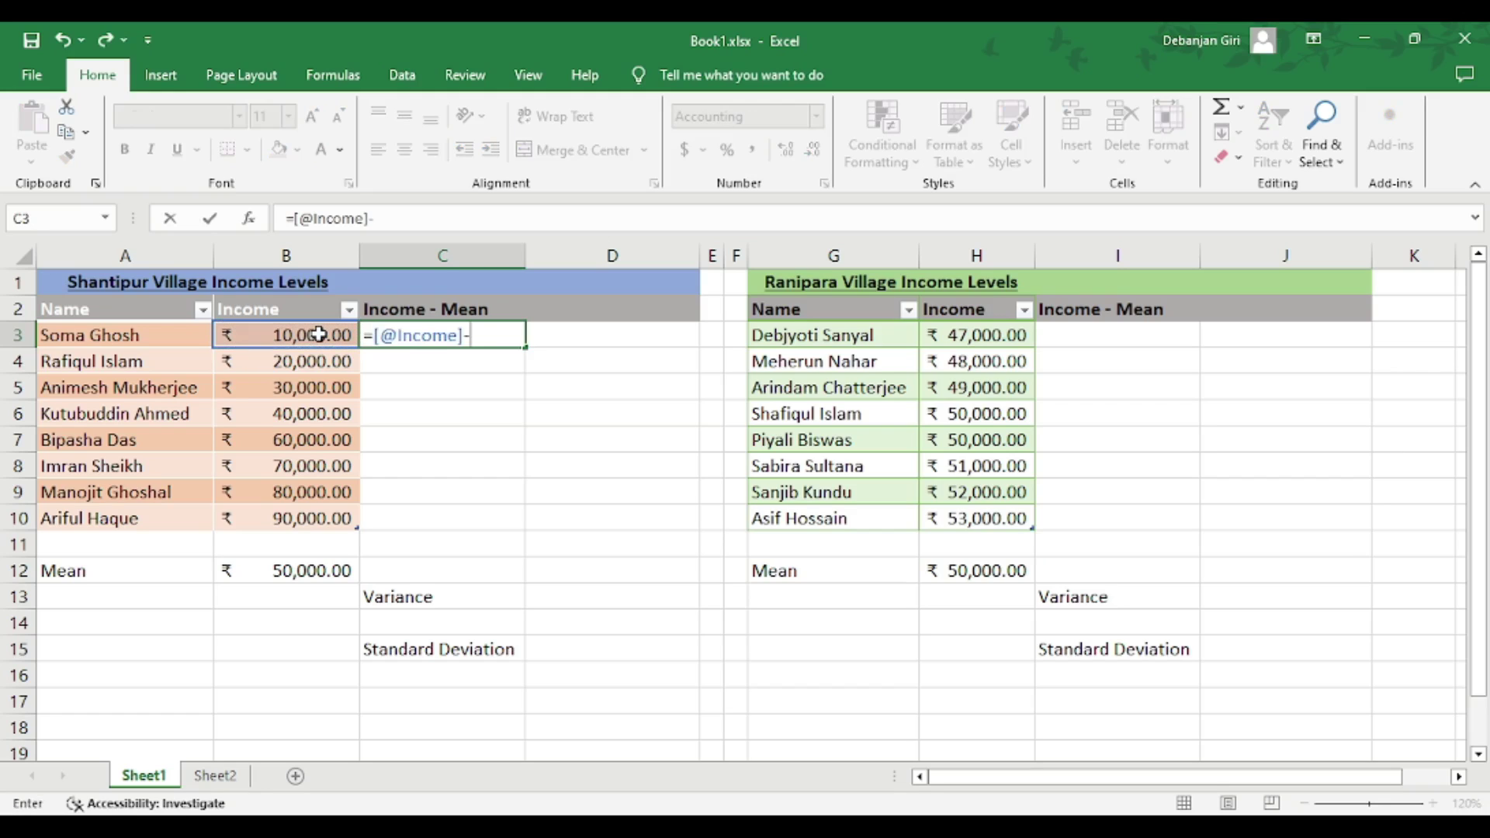
click(256, 566)
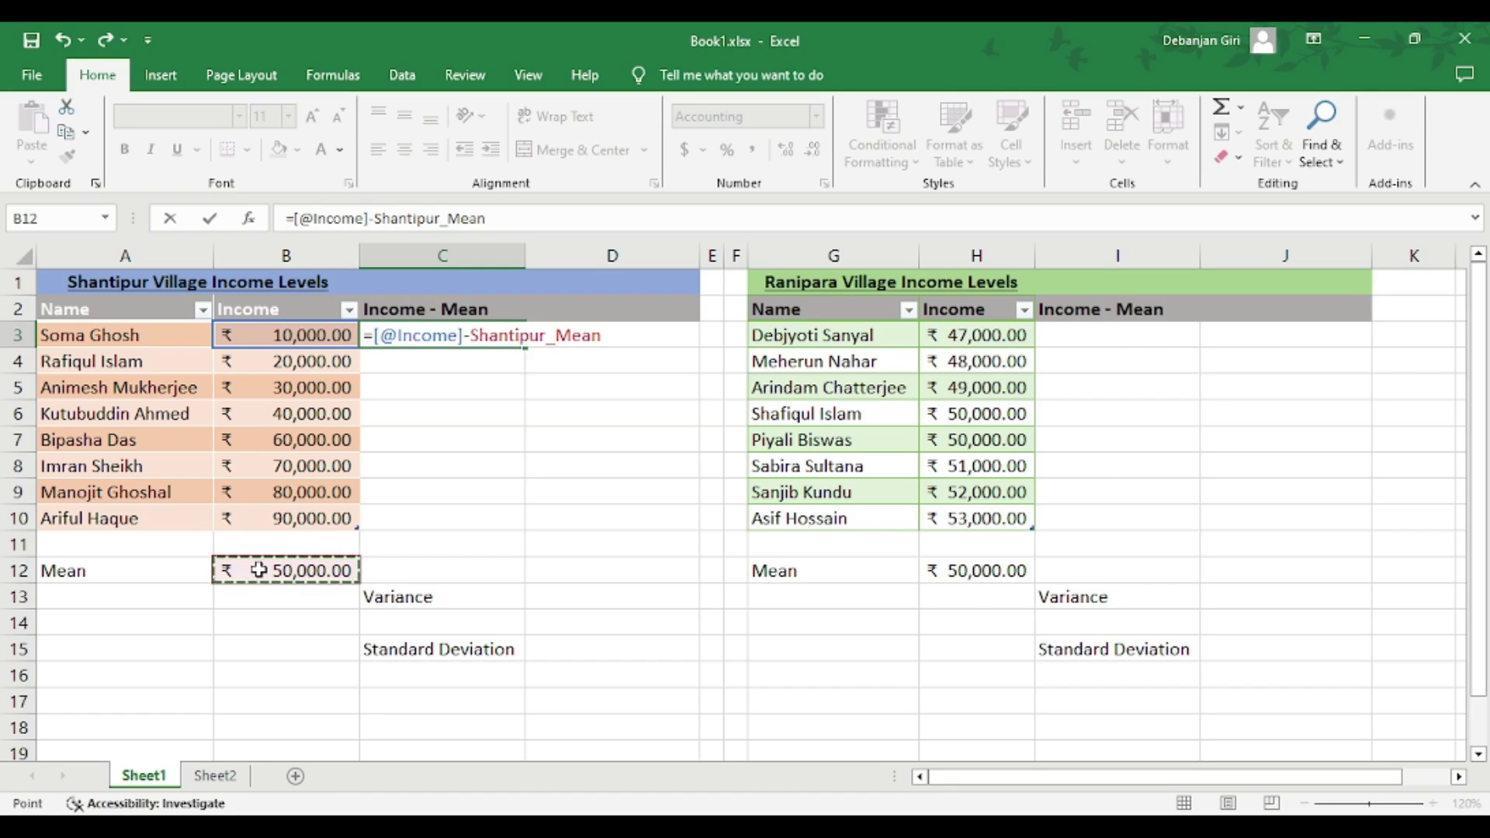
key(Return)
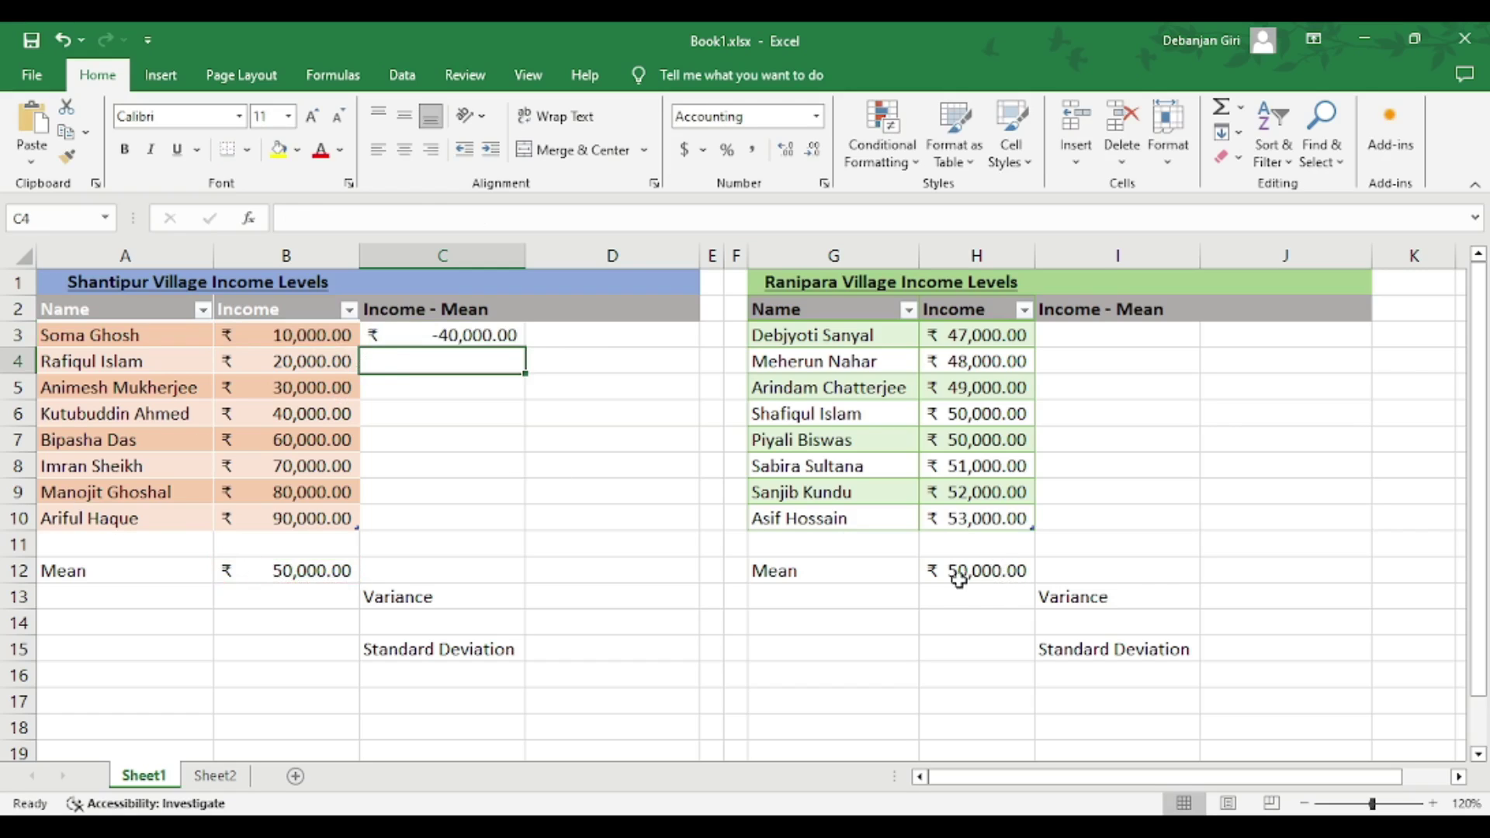
click(510, 336)
drag(528, 346, 504, 538)
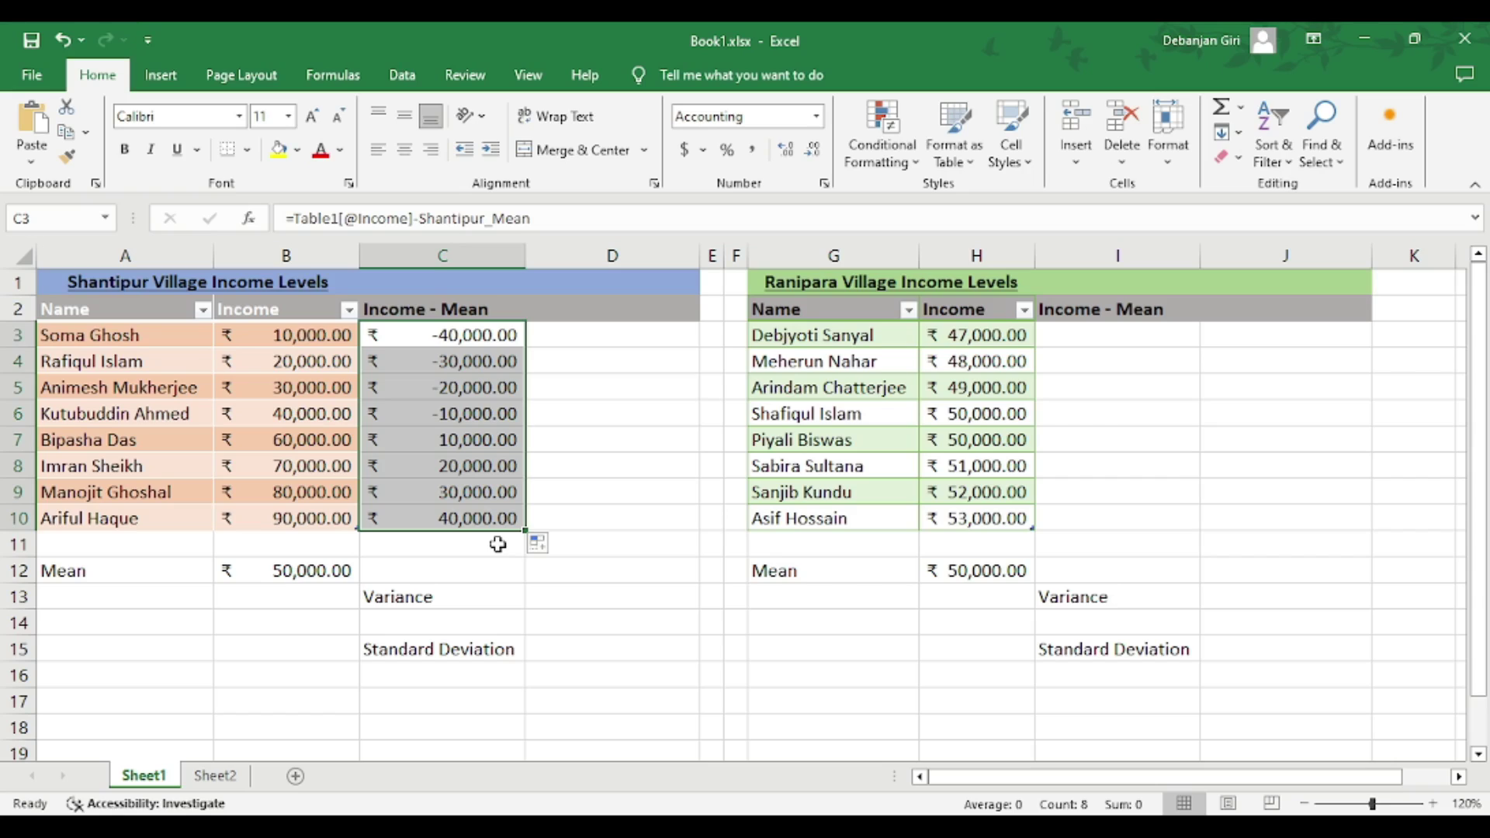
Square the Shantipur deviations by entering =C3*C3 in D3 and filling the formula down to D10.
click(597, 335)
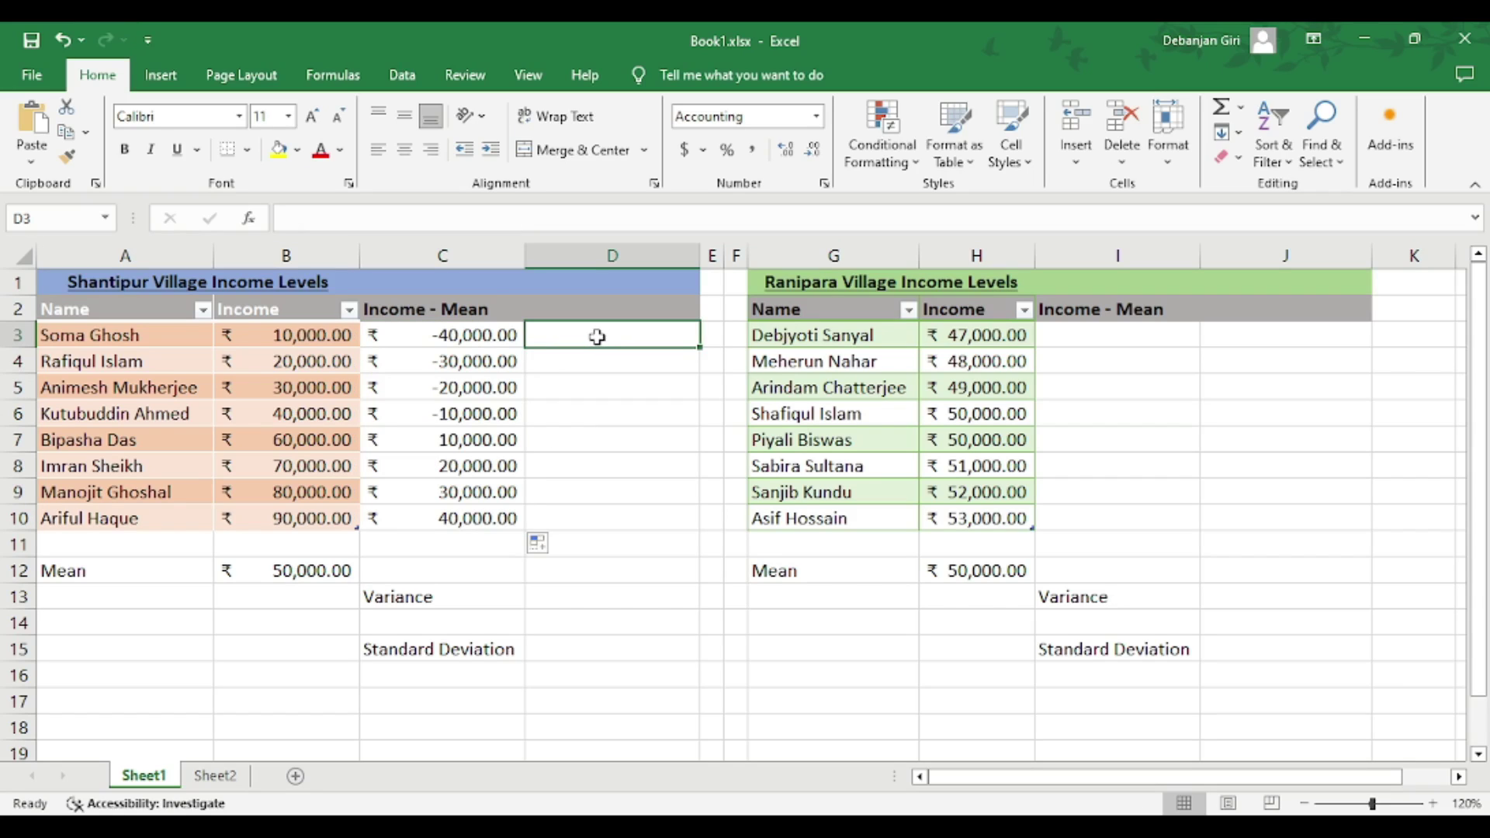
double_click(597, 336)
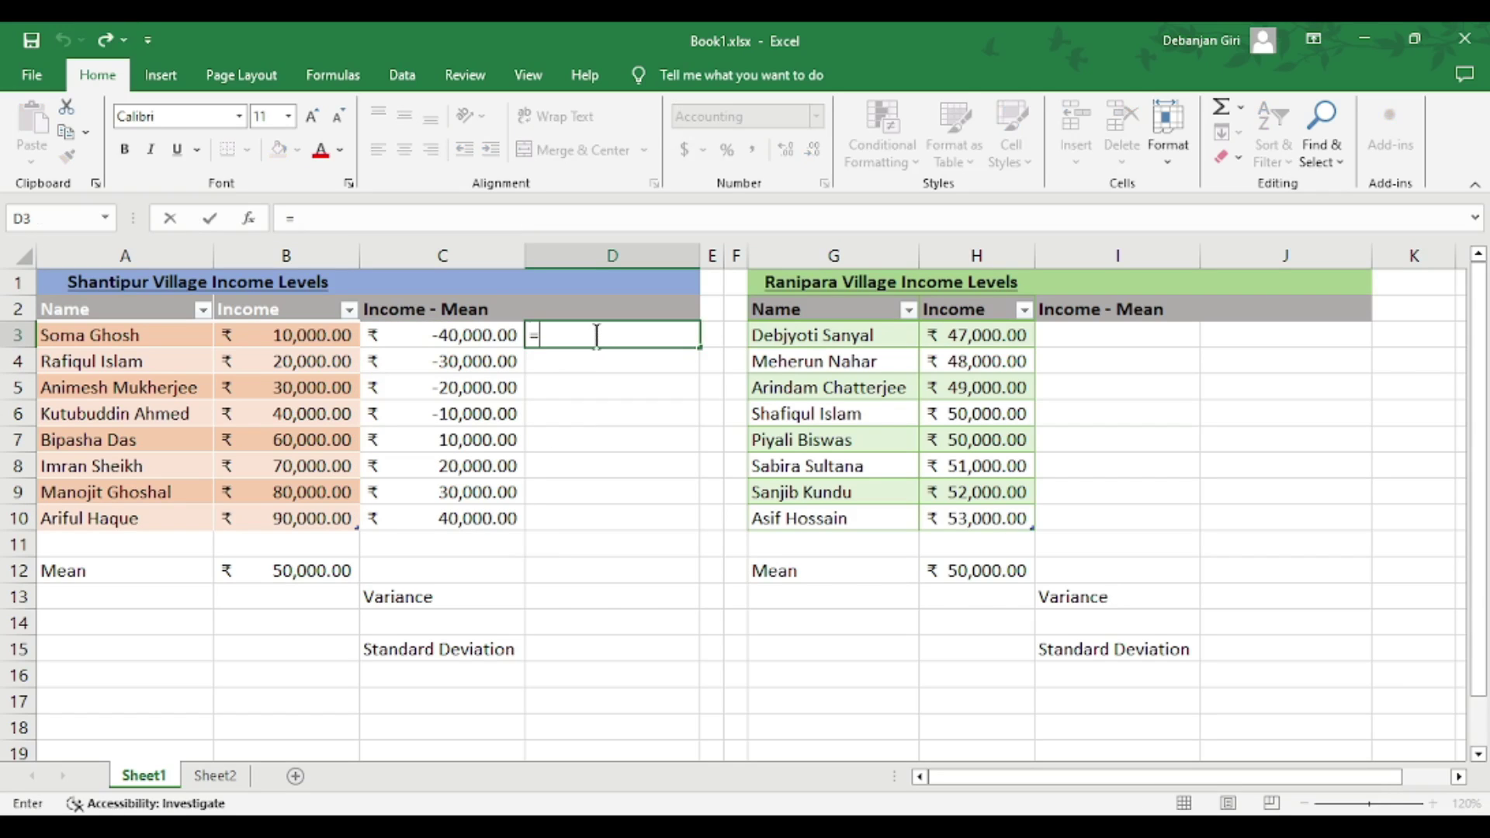
text(=)
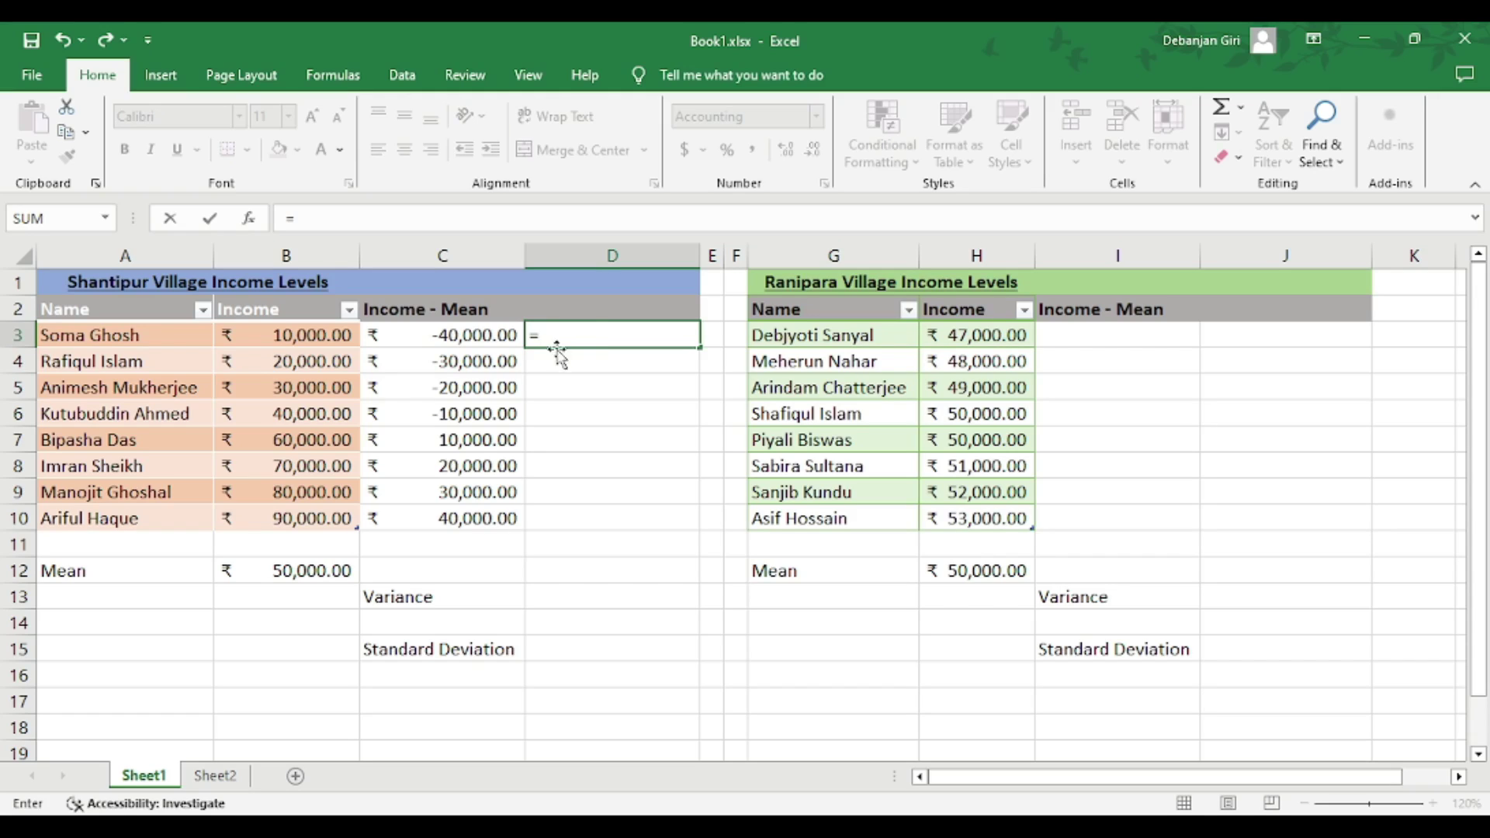
click(497, 335)
text(*)
click(496, 333)
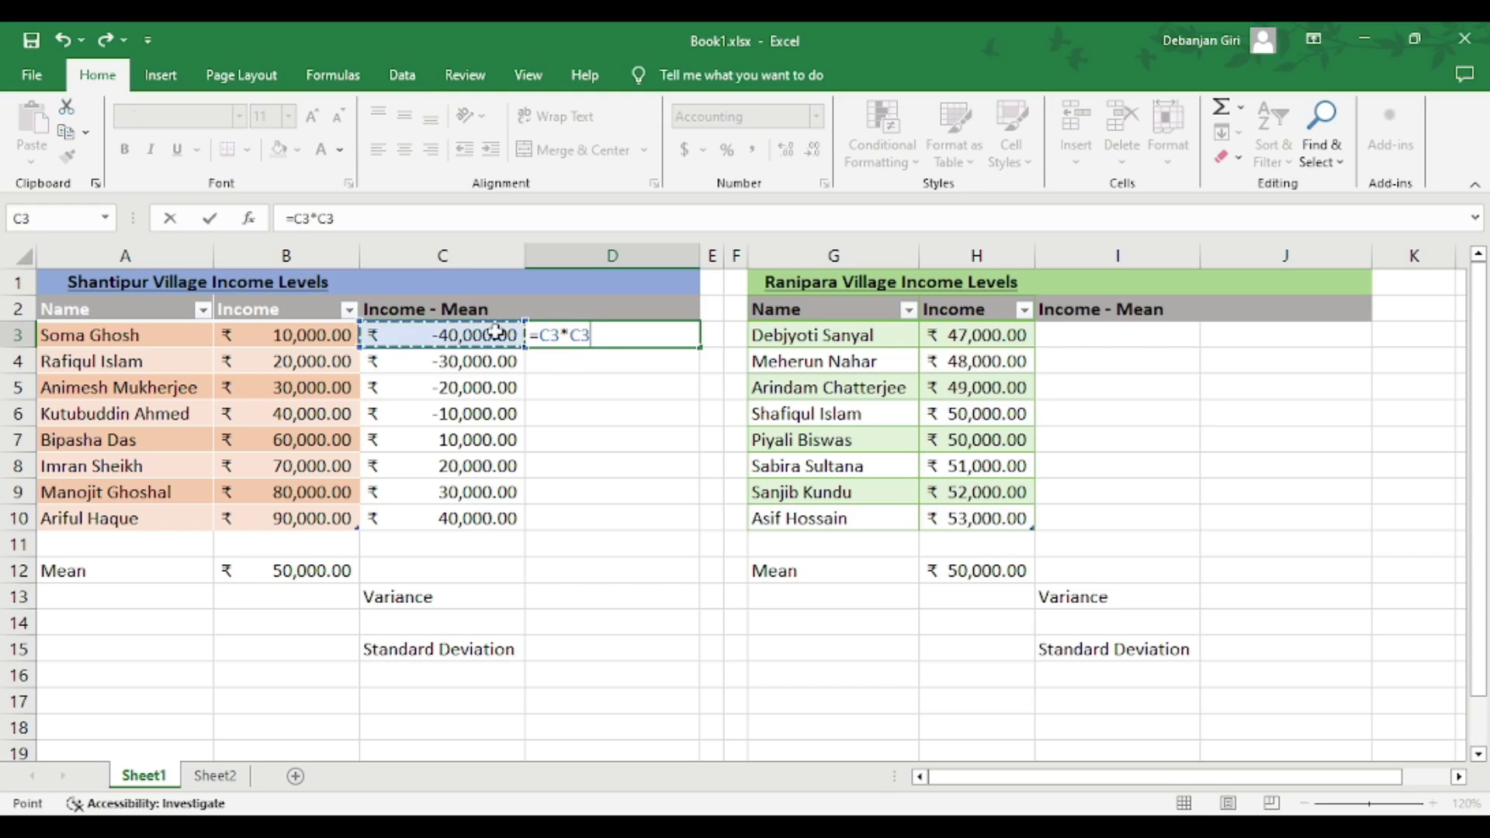
key(Return)
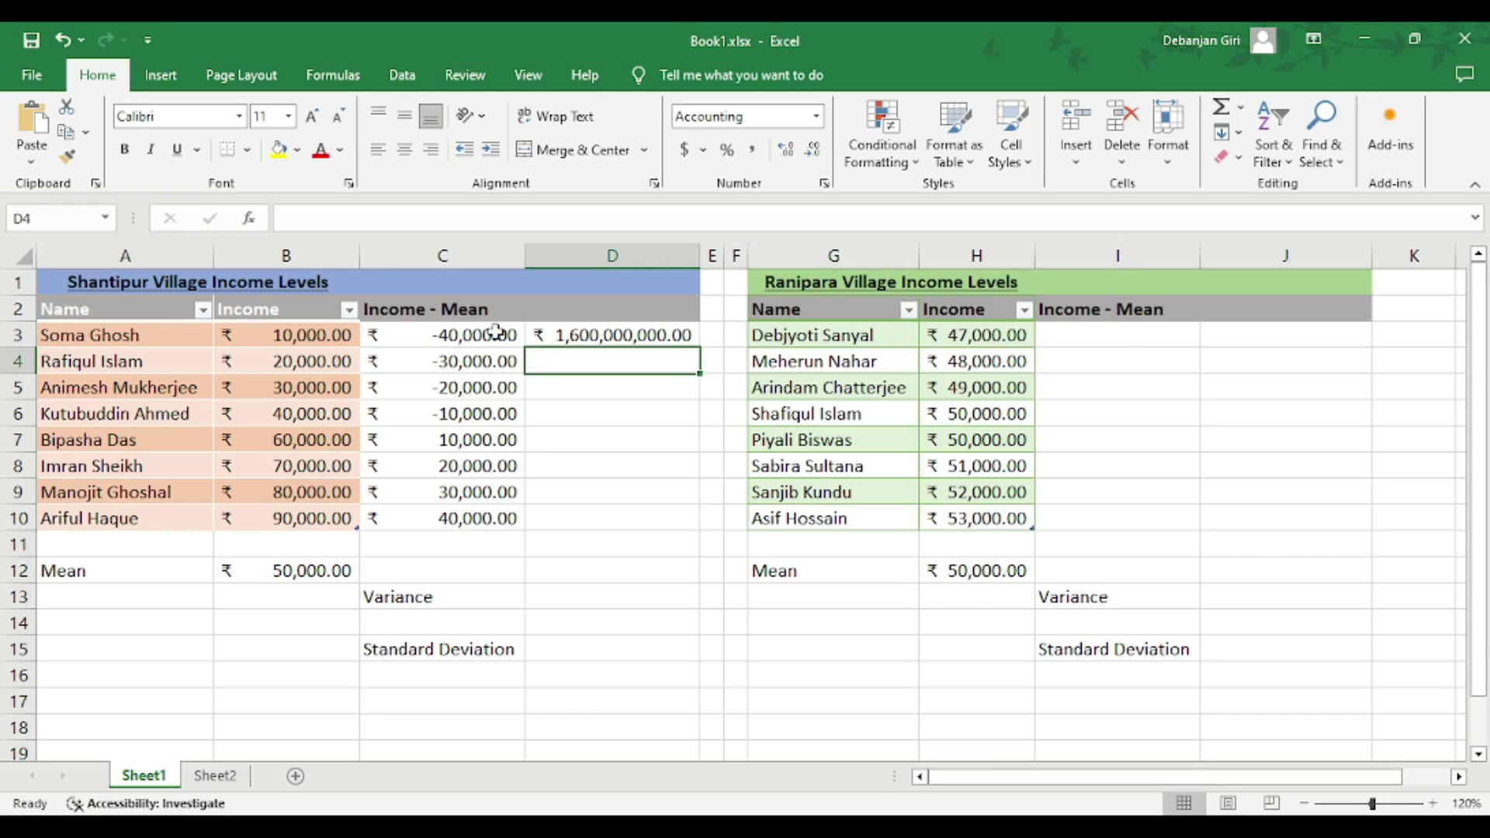
click(549, 335)
drag(699, 348, 680, 526)
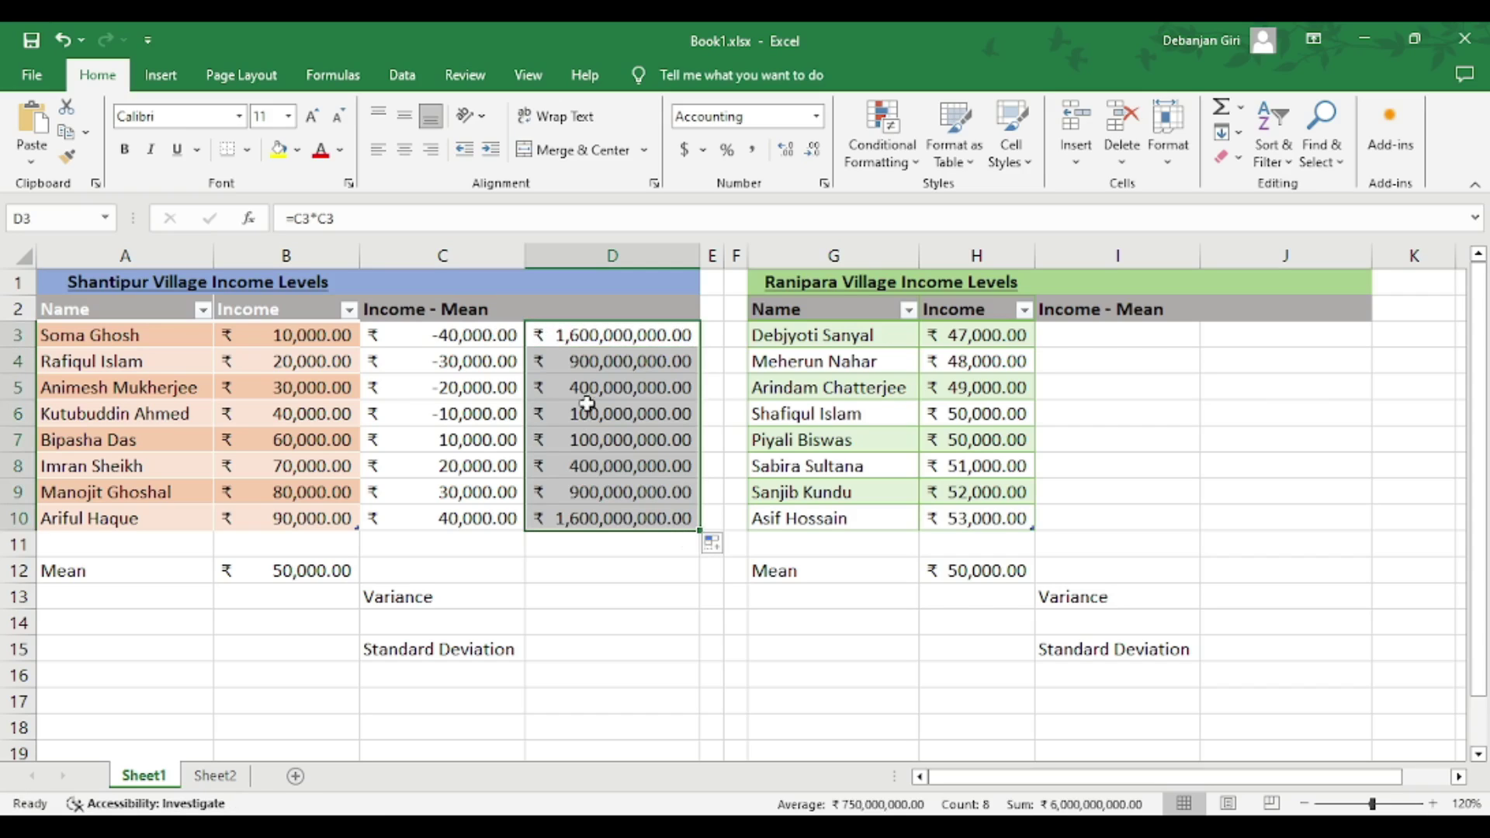
click(585, 599)
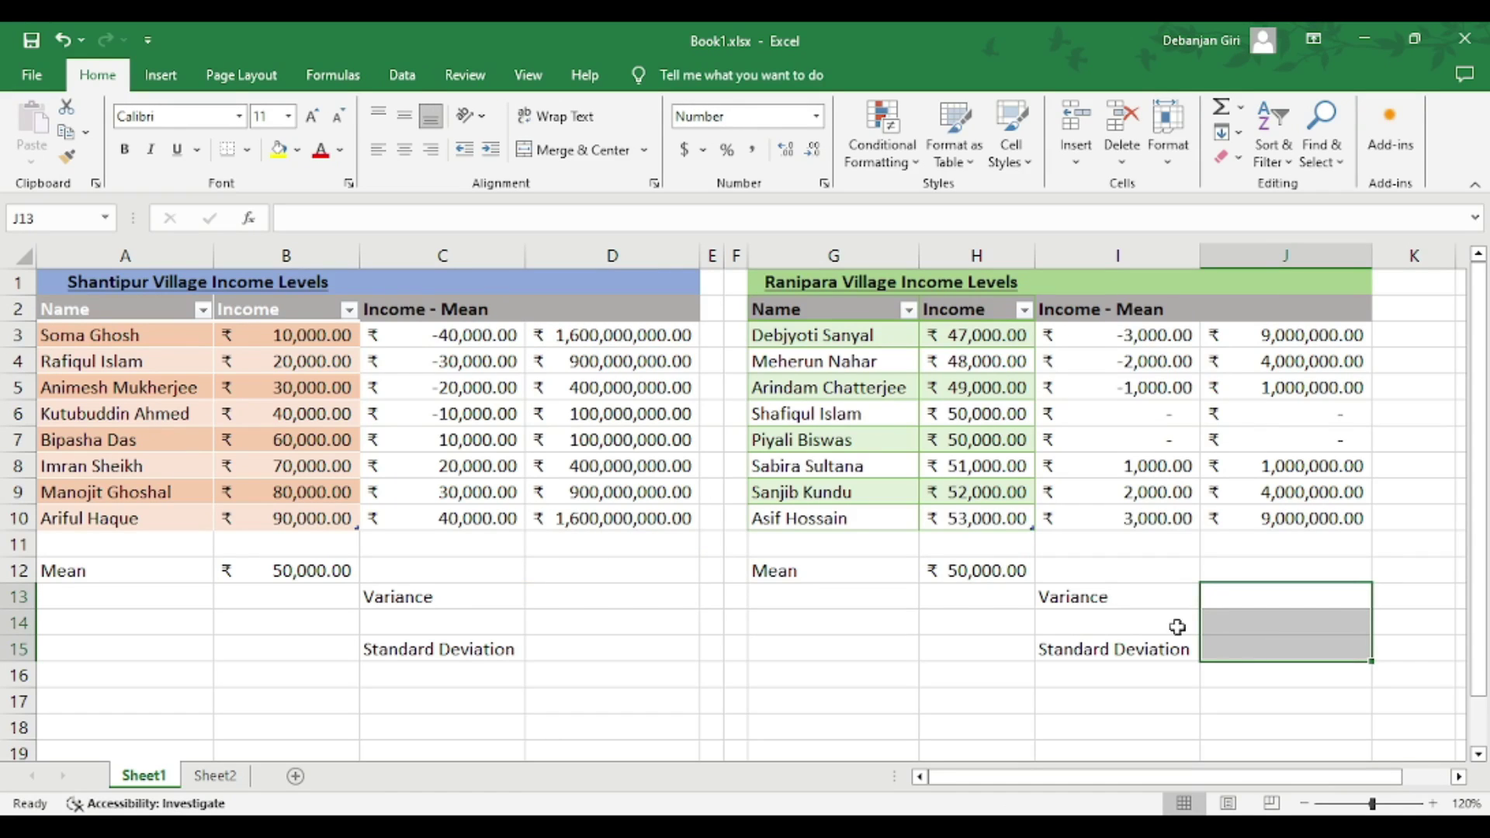
drag(643, 345, 626, 515)
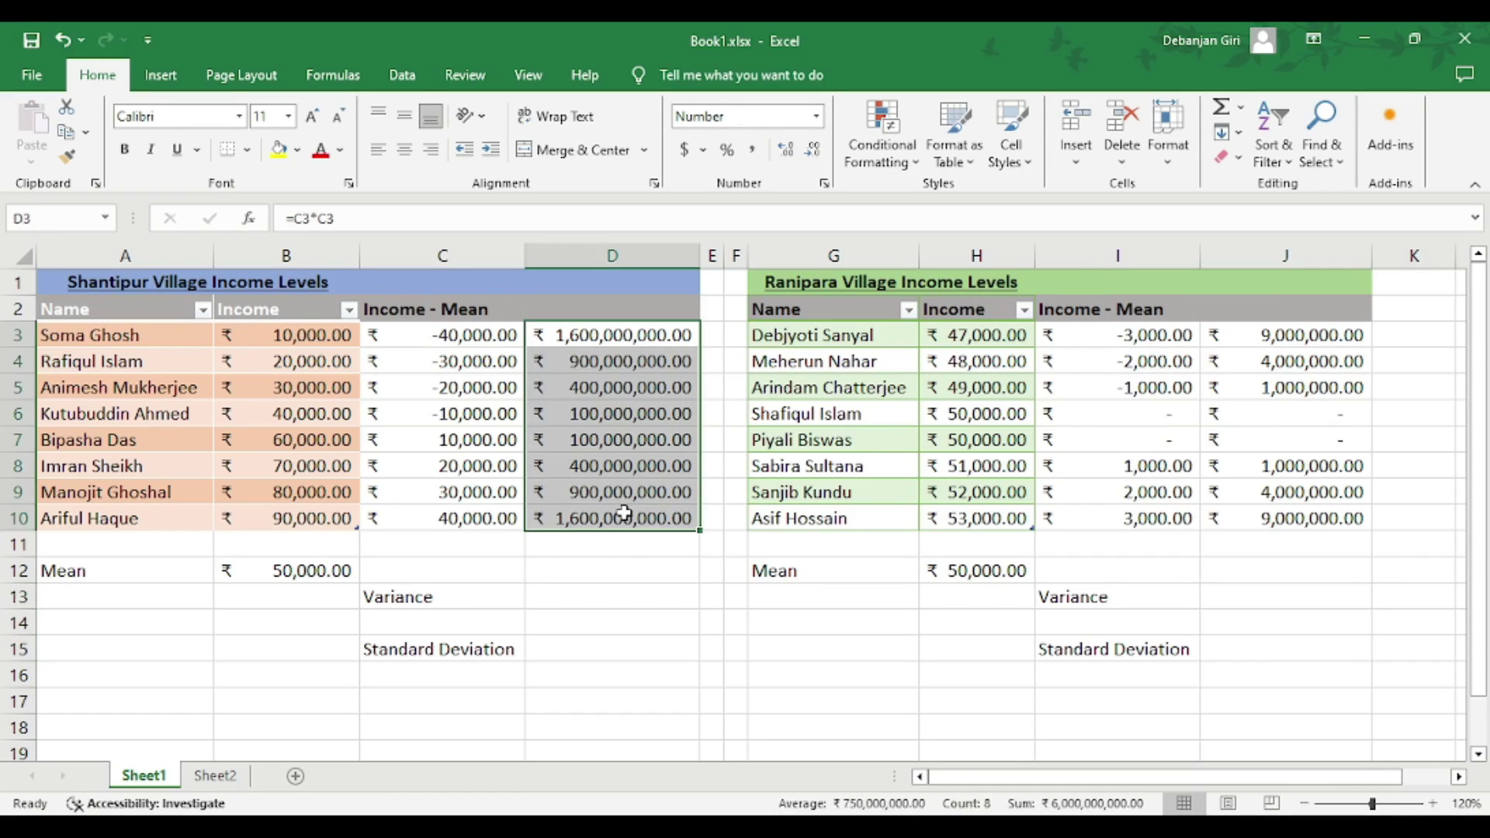
click(616, 568)
click(404, 598)
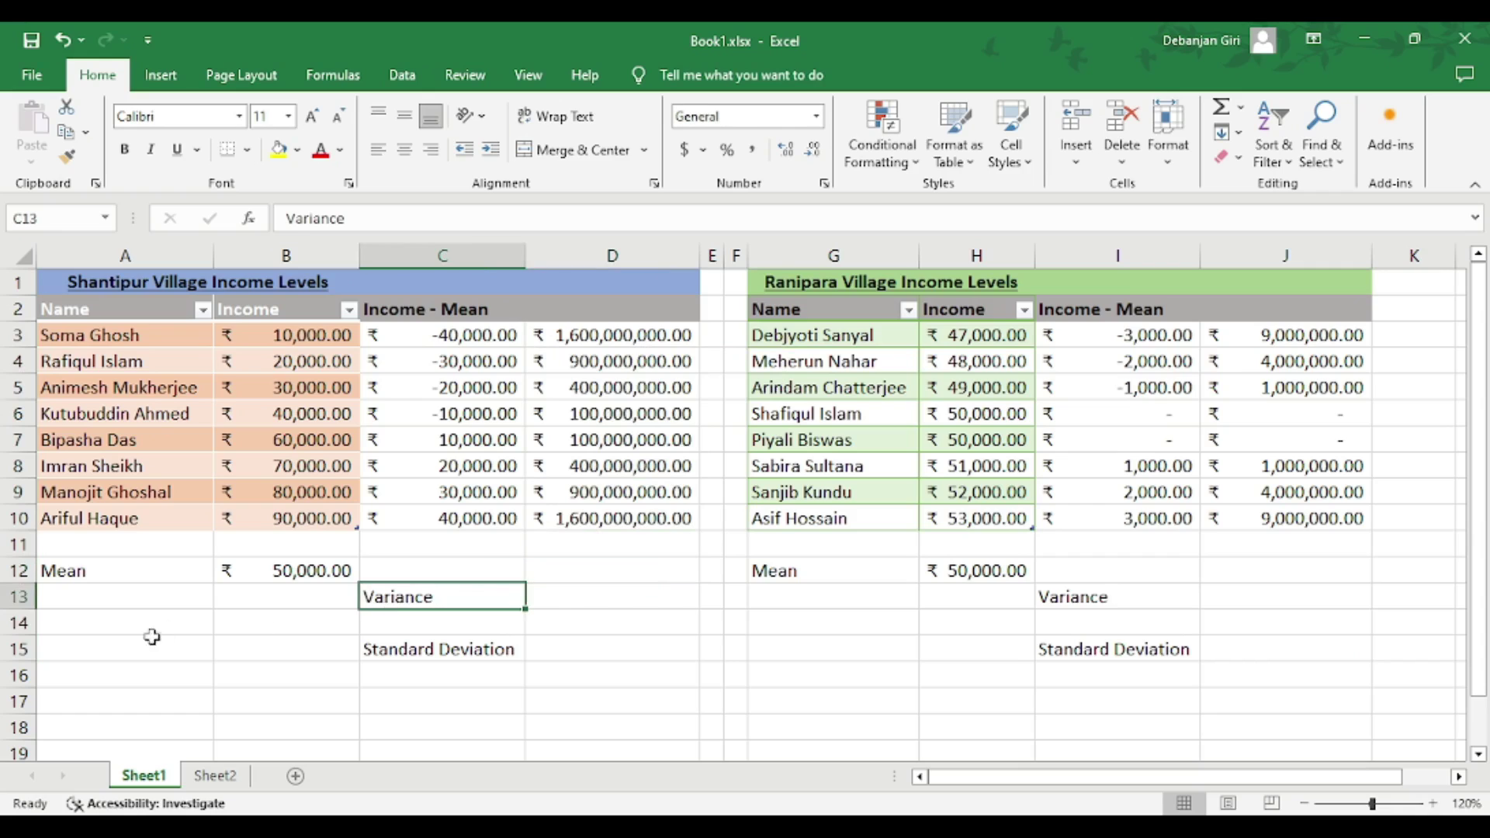
Insert two blank rows at row 13, directly above the Variance row.
click(17, 597)
right_click(17, 596)
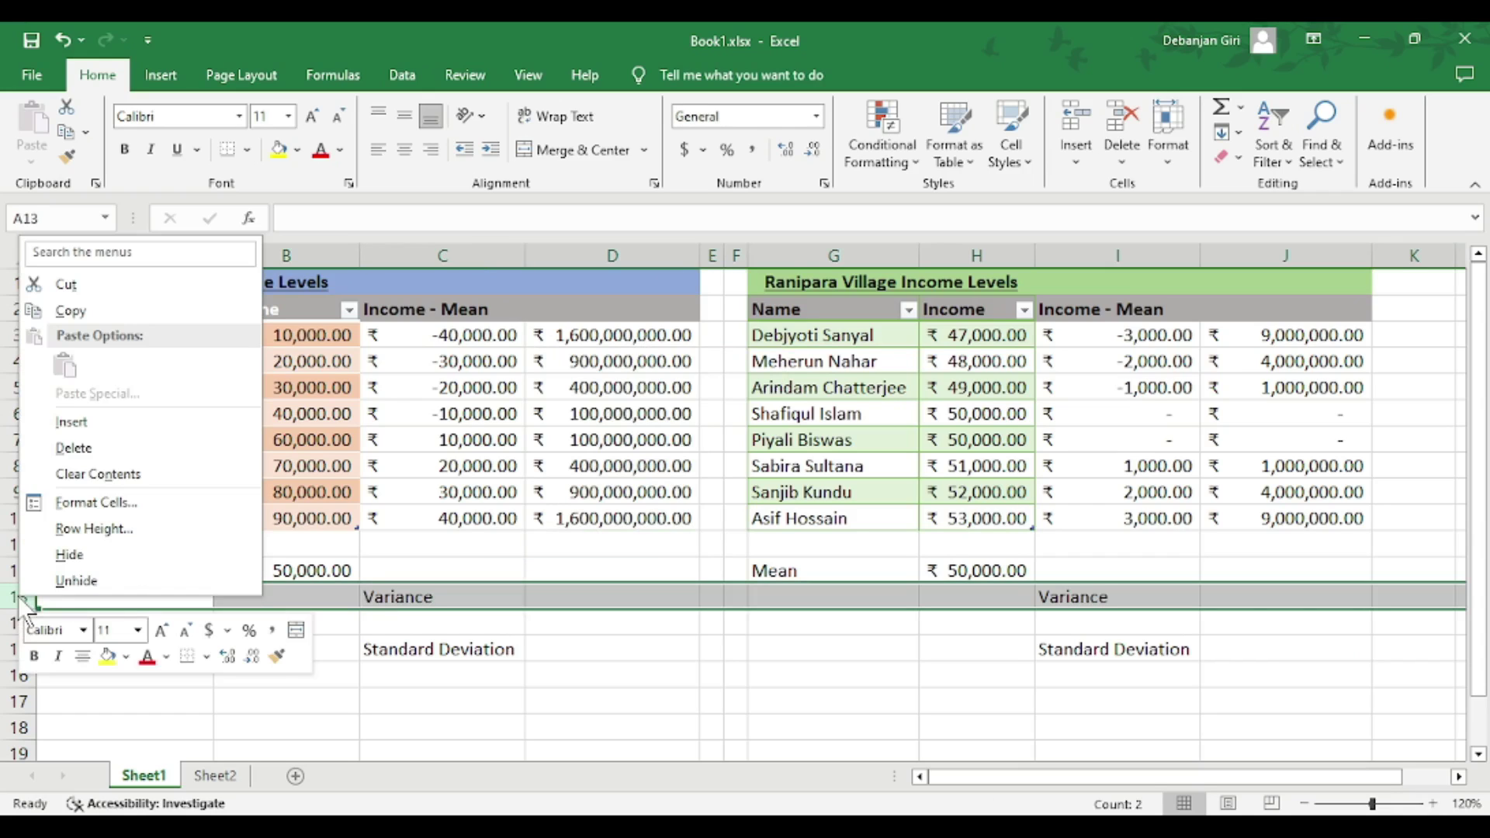
click(110, 421)
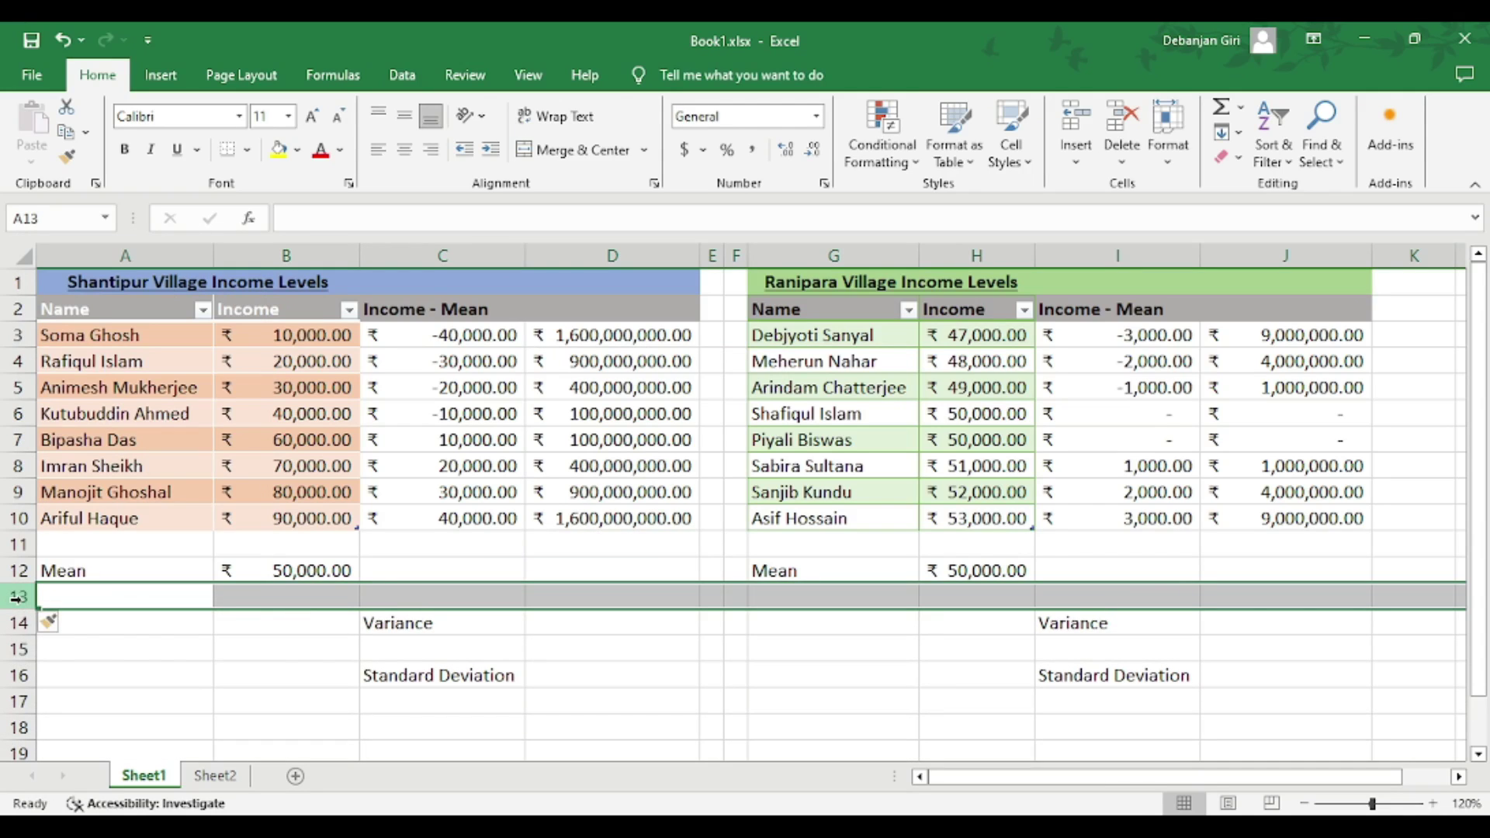
right_click(20, 601)
click(103, 420)
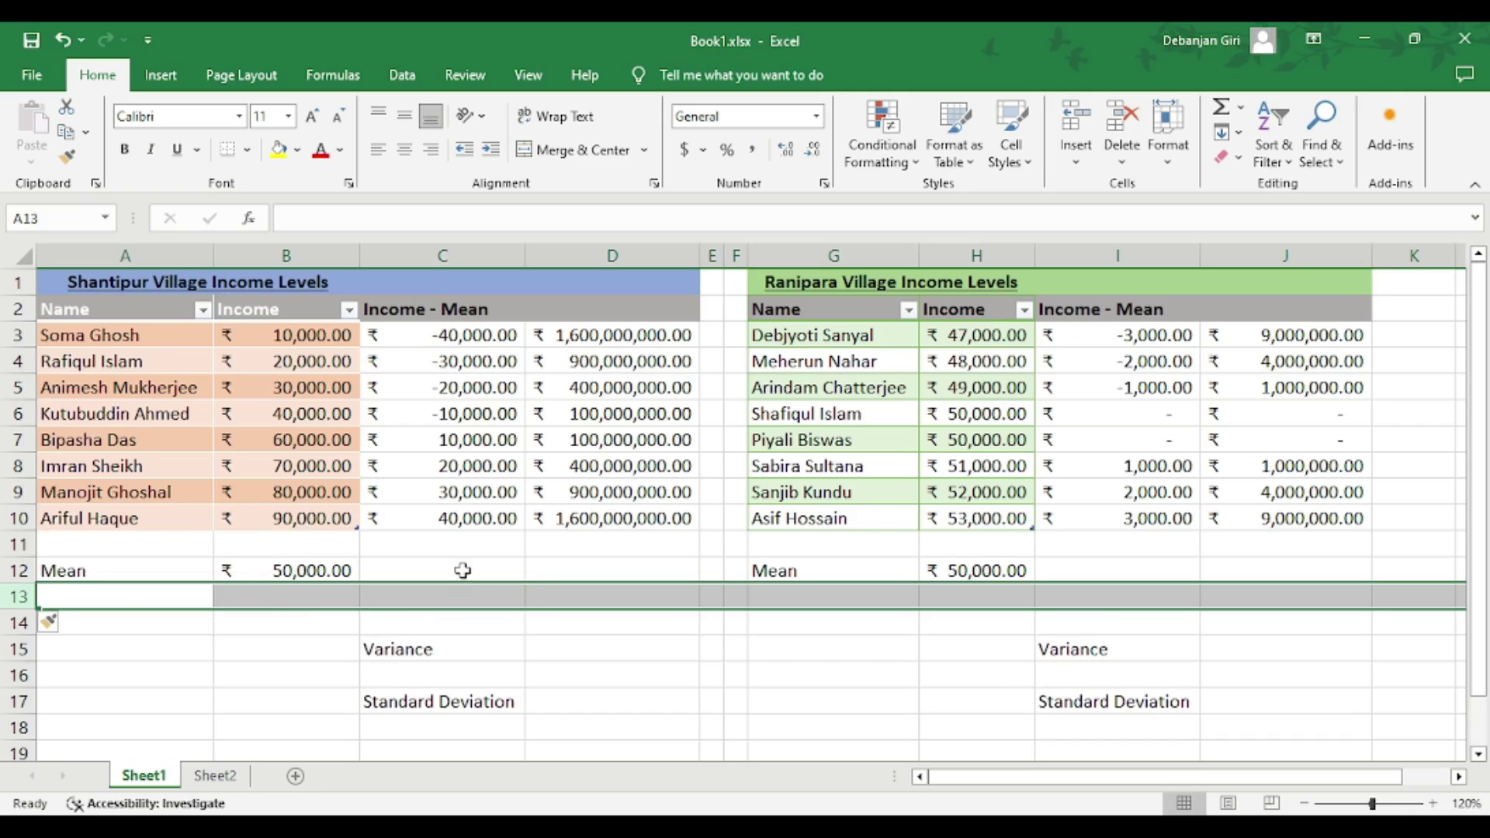
Total the squared Shantipur deviations in D13 with the formula =SUM(D3:D10).
click(496, 594)
click(594, 606)
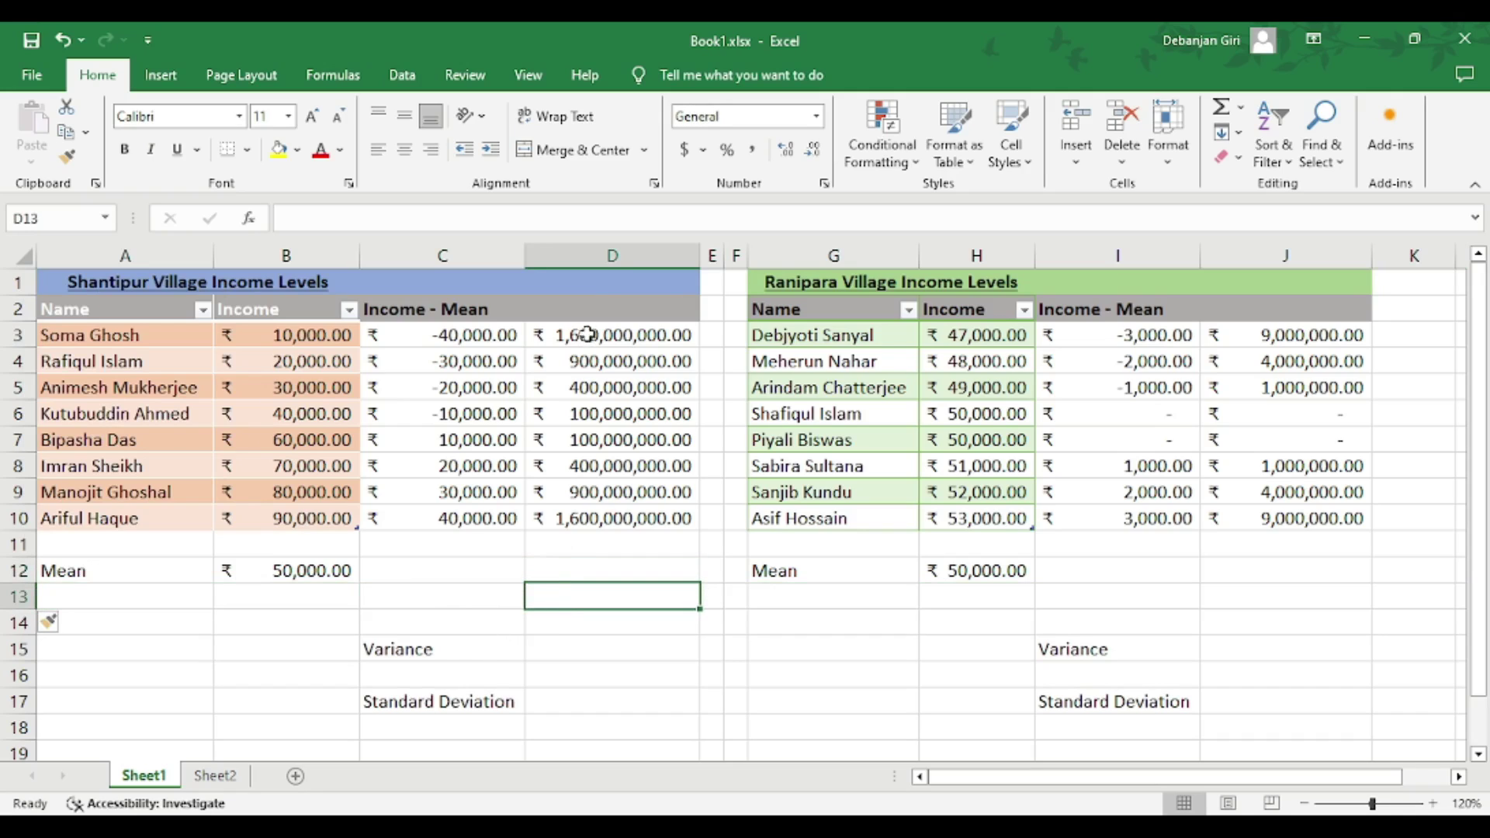
click(1222, 108)
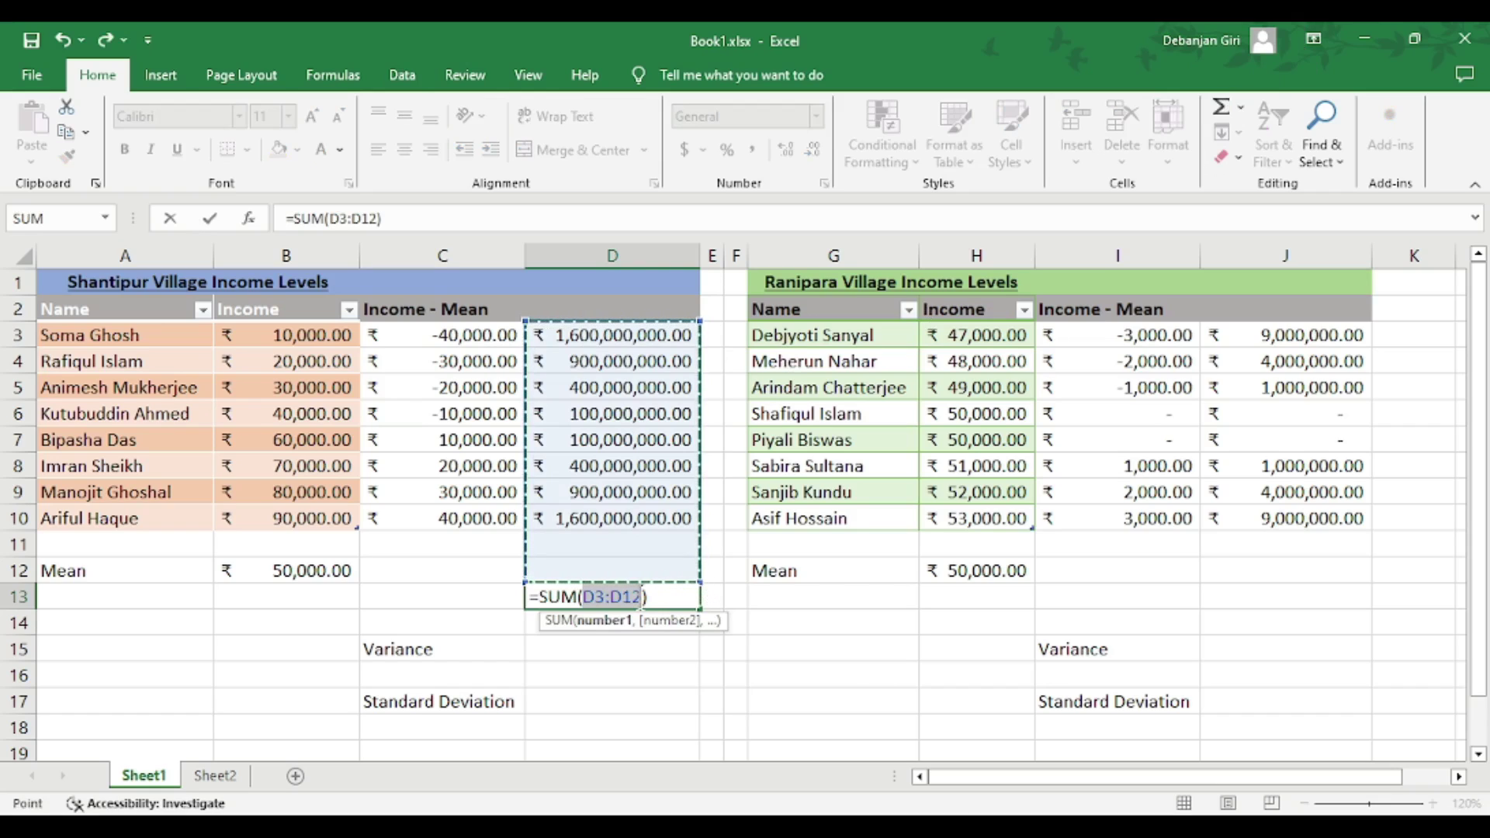
key(BackSpace)
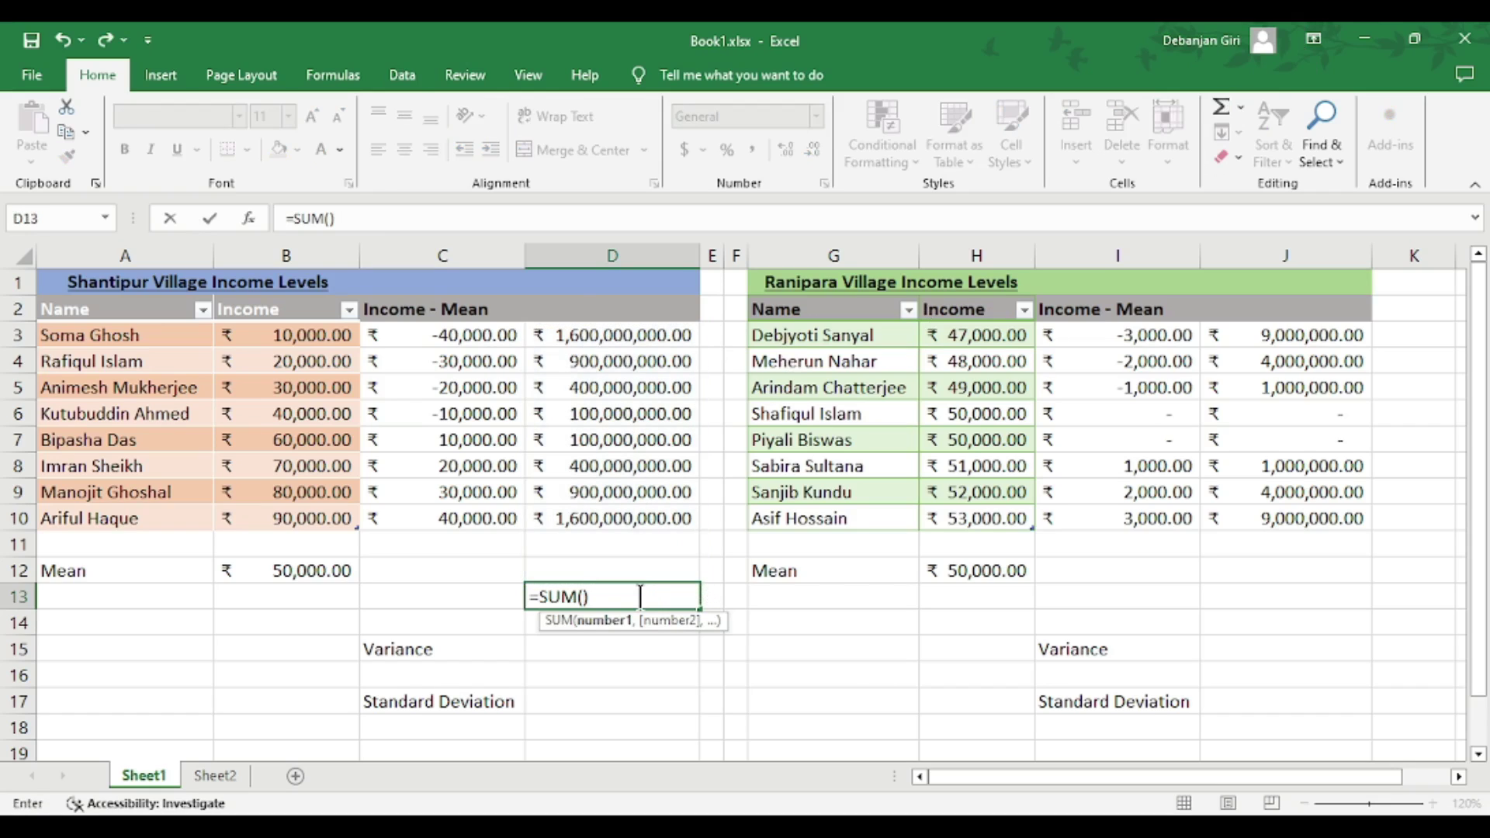
drag(609, 335, 615, 518)
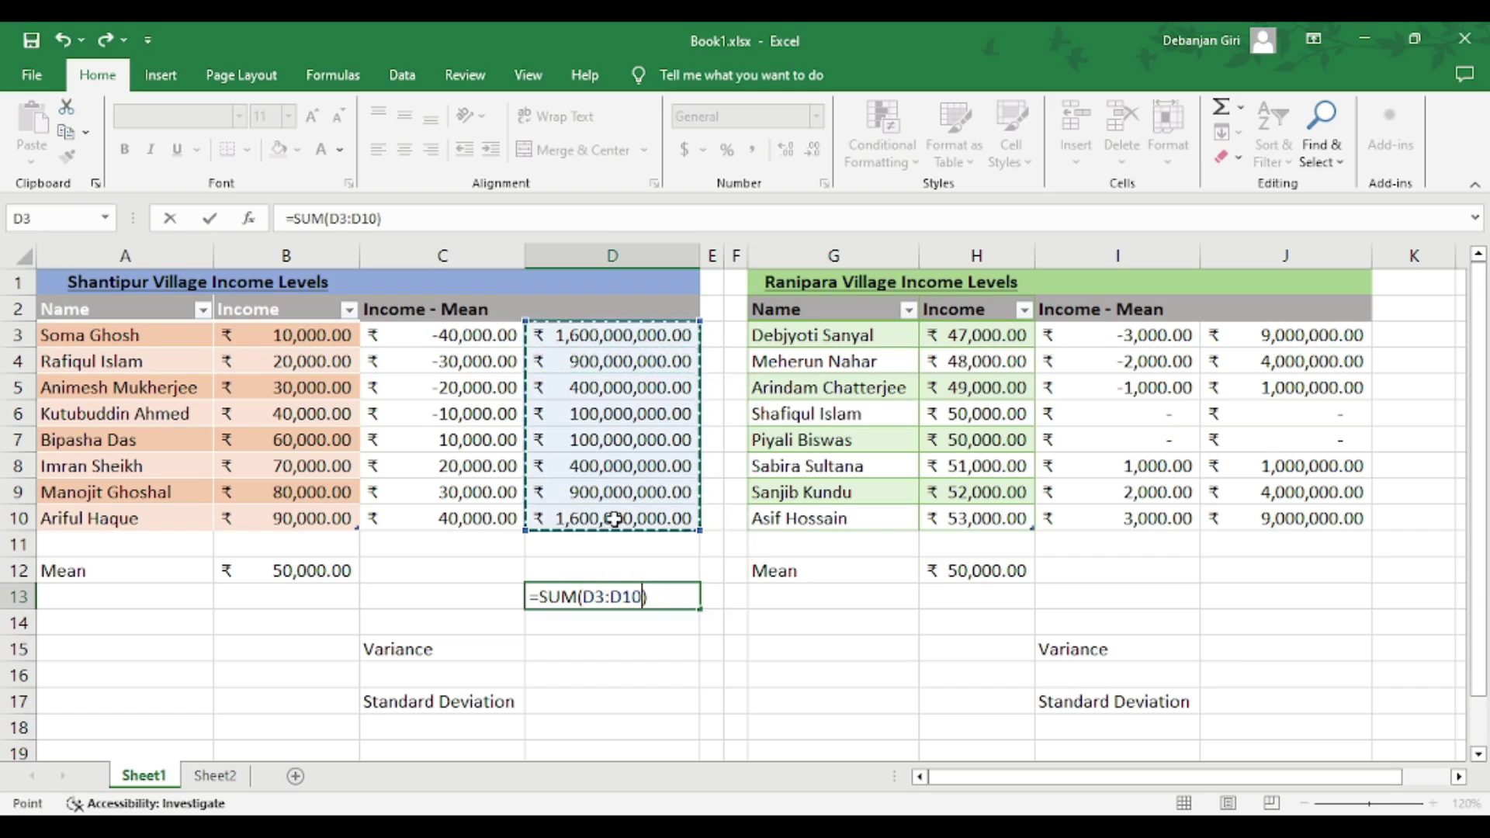
key(Return)
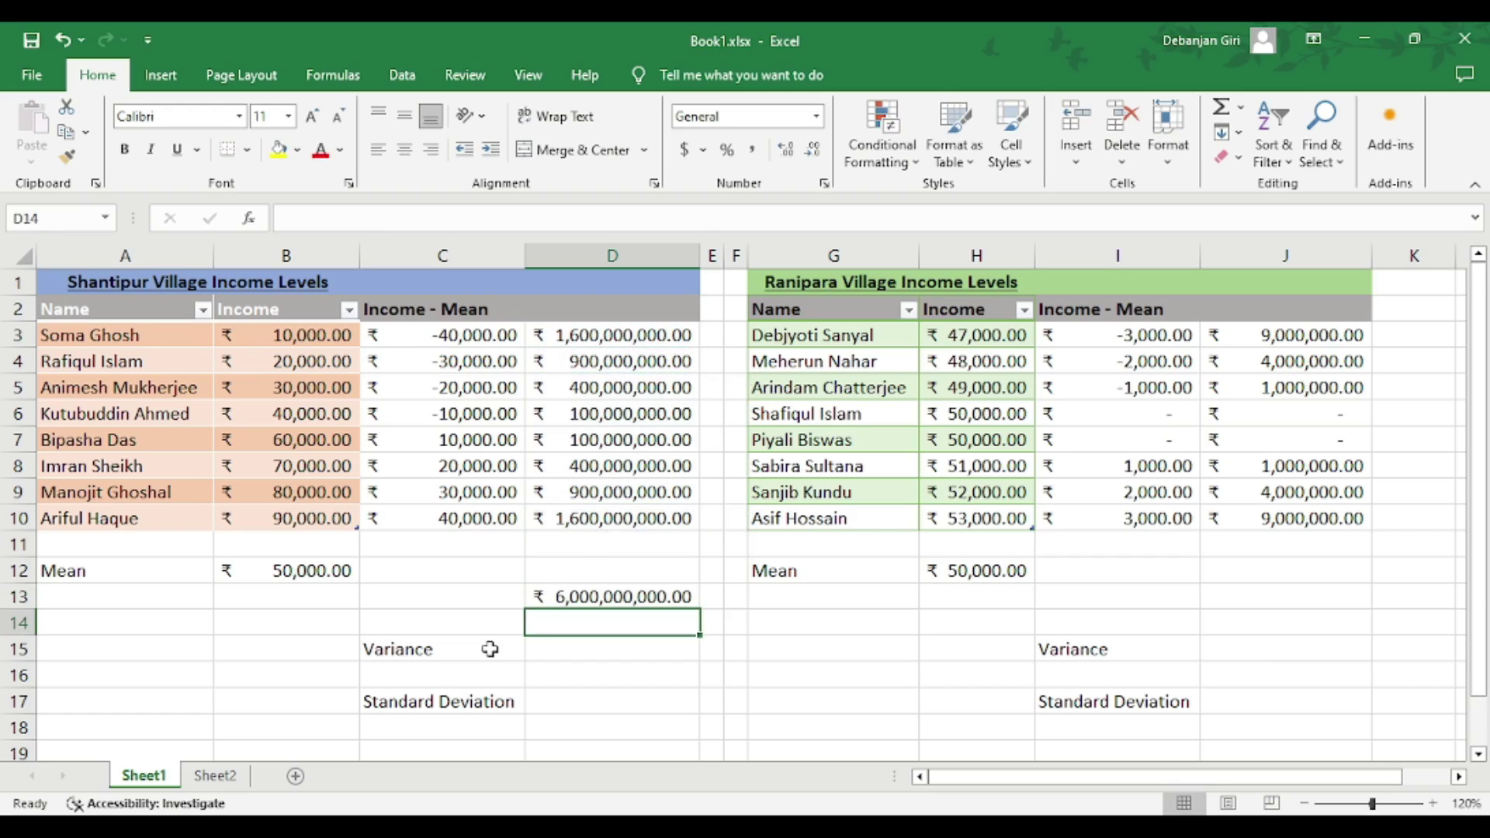
Label C13 as Total and C14 as Count in the Shantipur block.
click(499, 599)
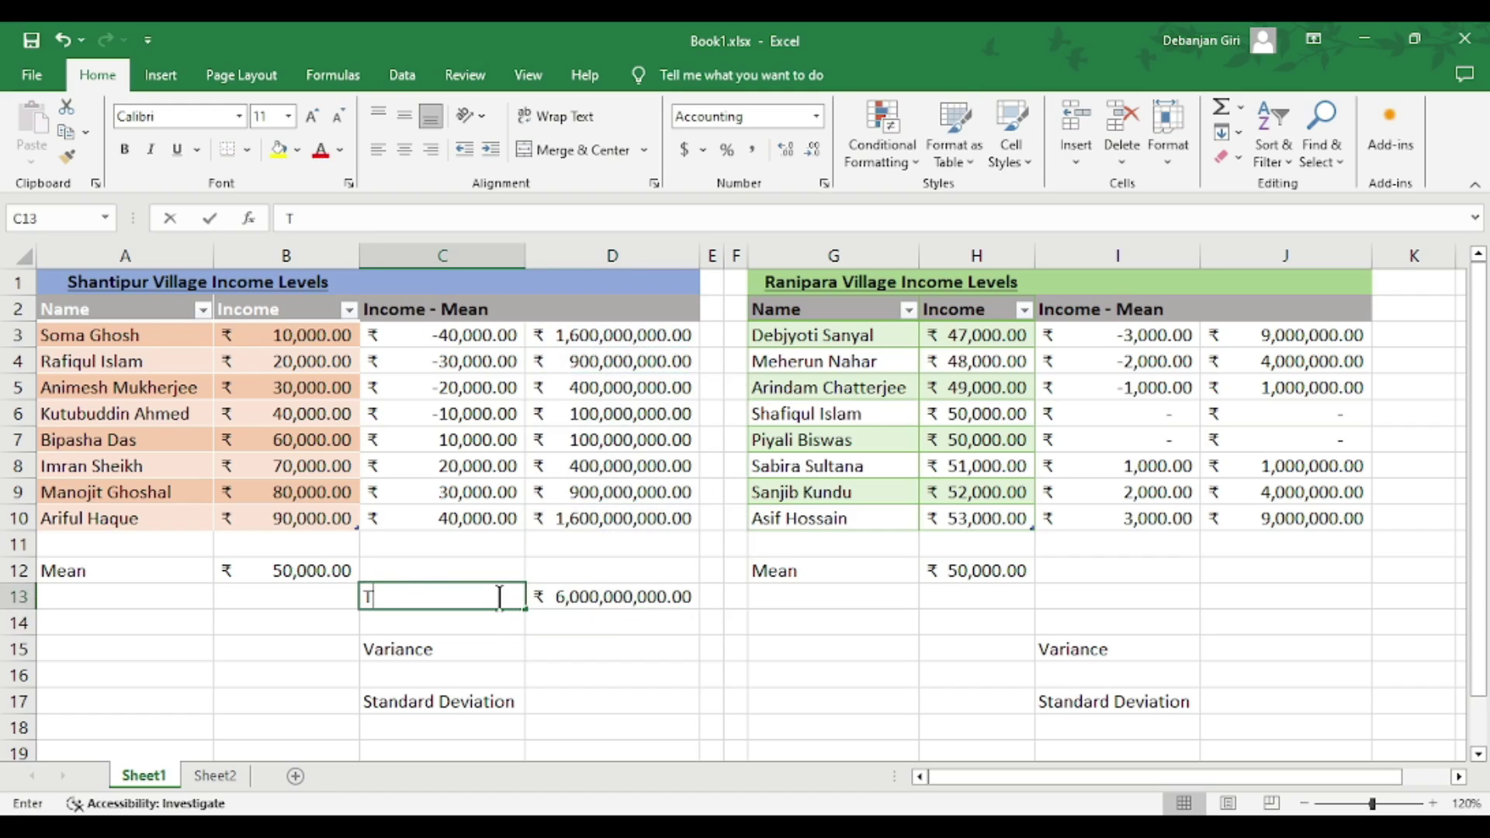
text(Tota)
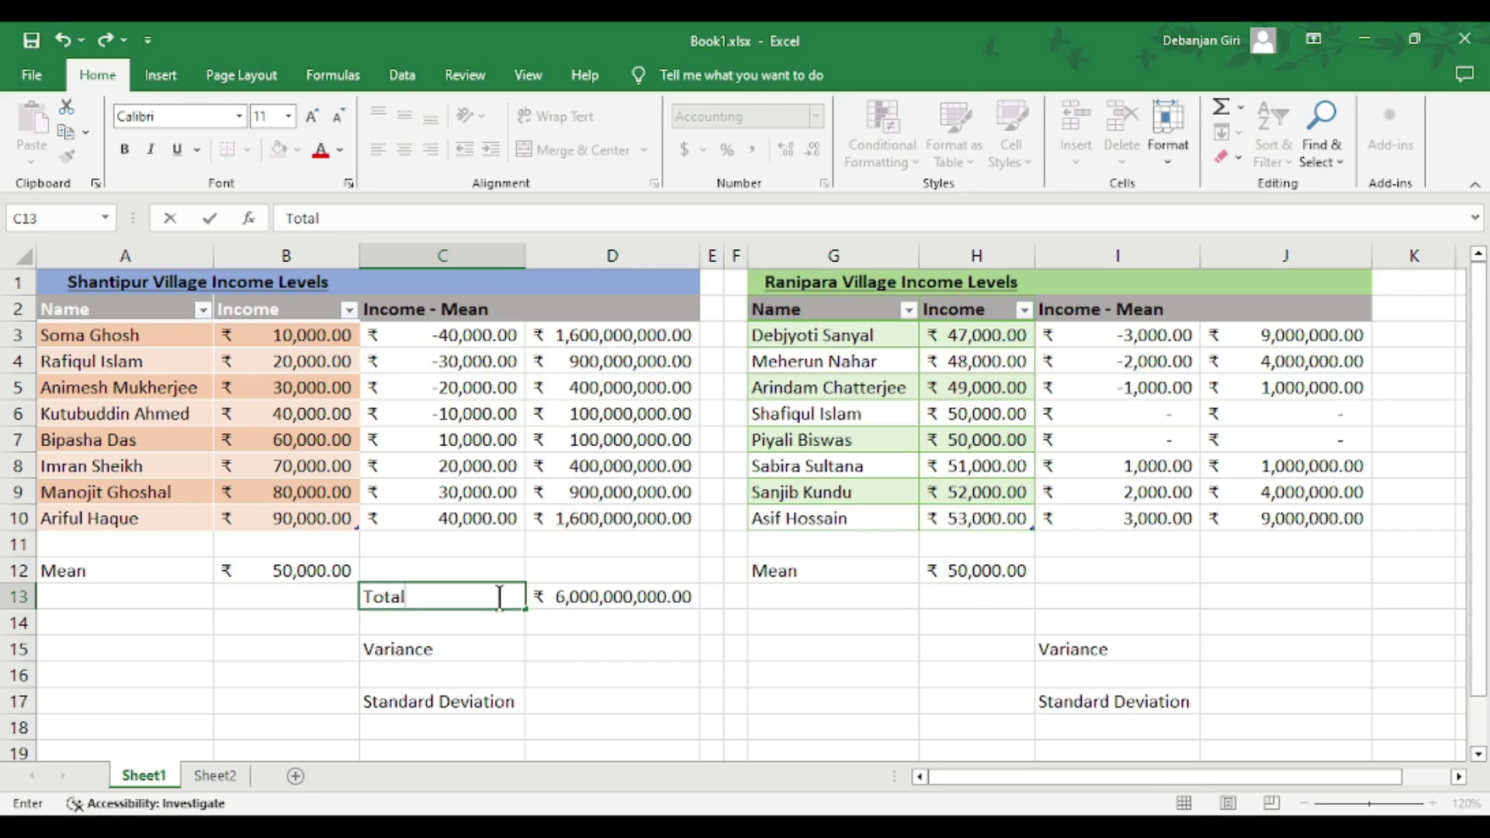
text(l)
click(464, 627)
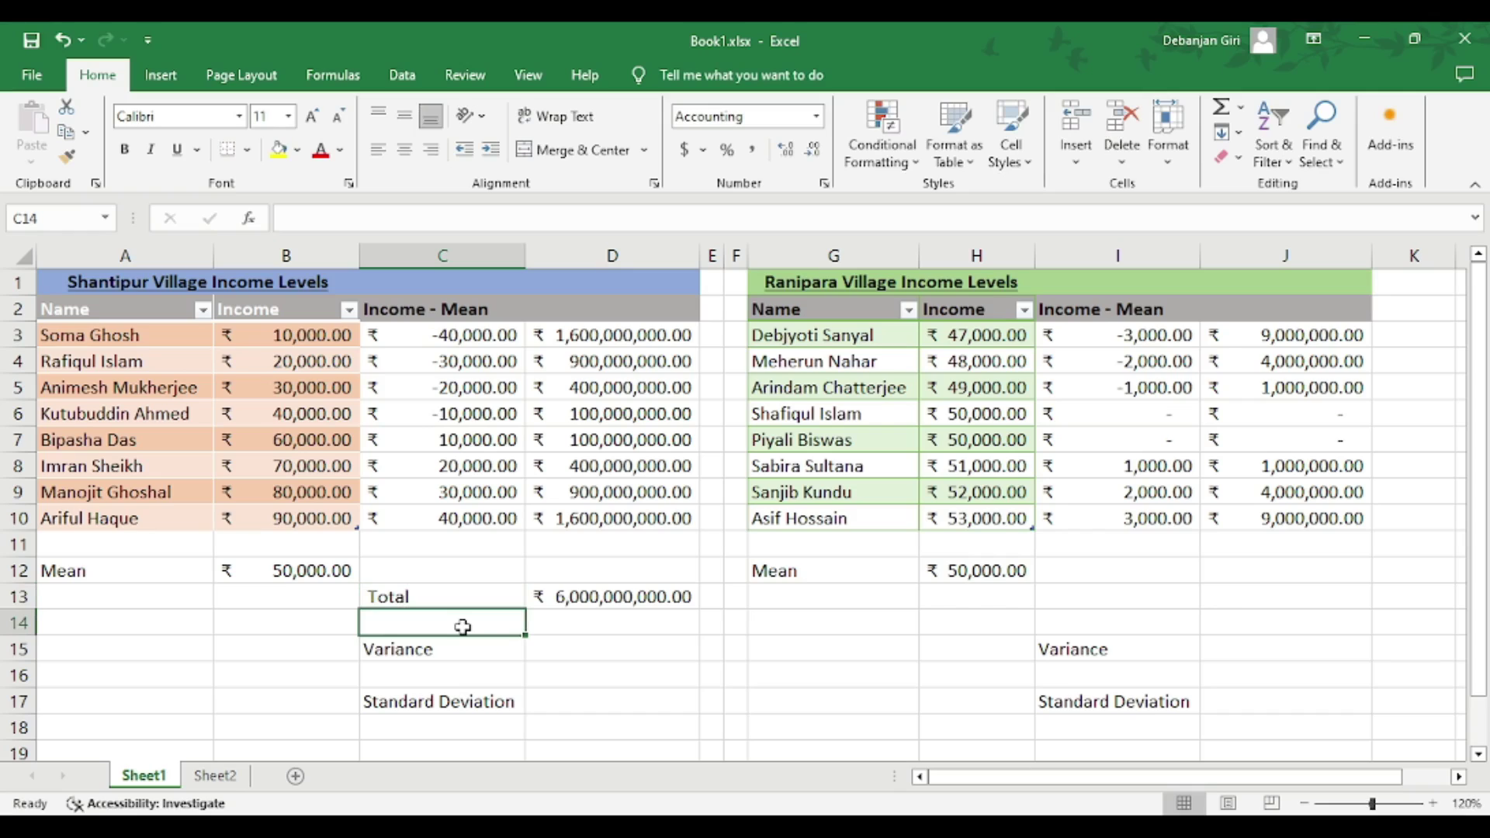
text(Count)
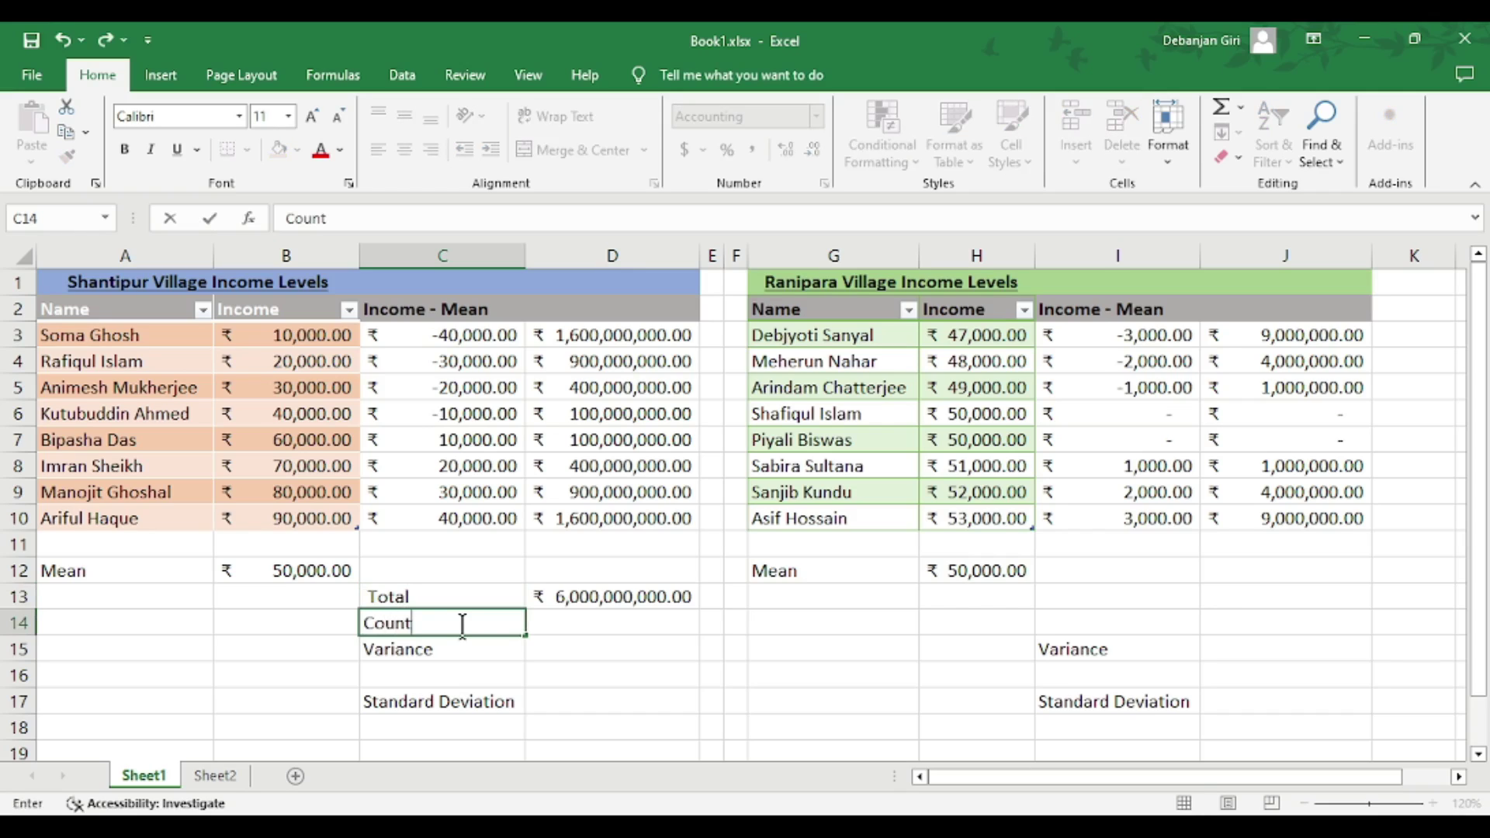
Count the squared Shantipur deviations in D14 with the formula =COUNT(D3:D10).
click(556, 626)
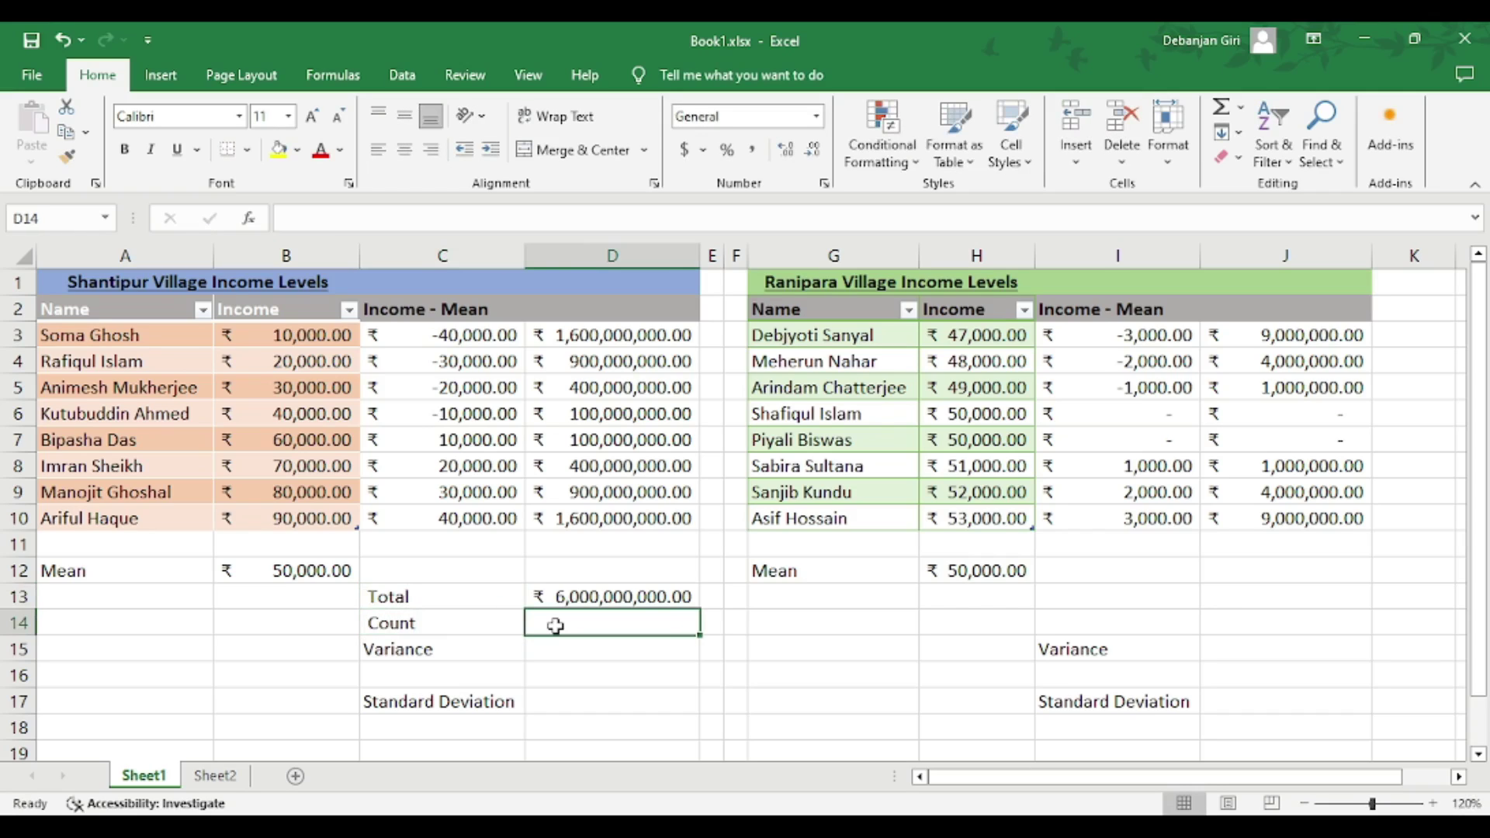
text(=cou)
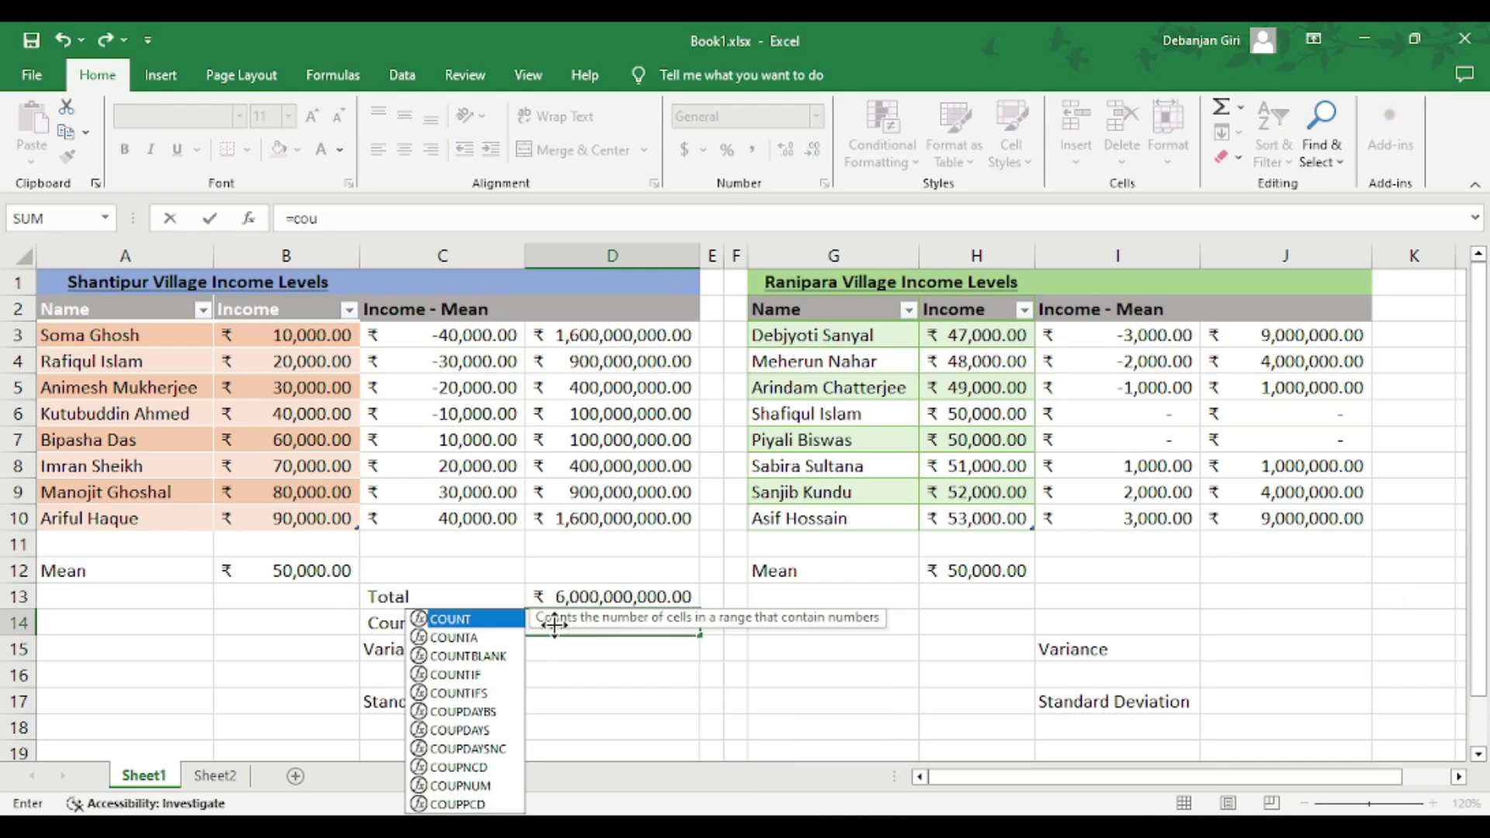
key(Tab)
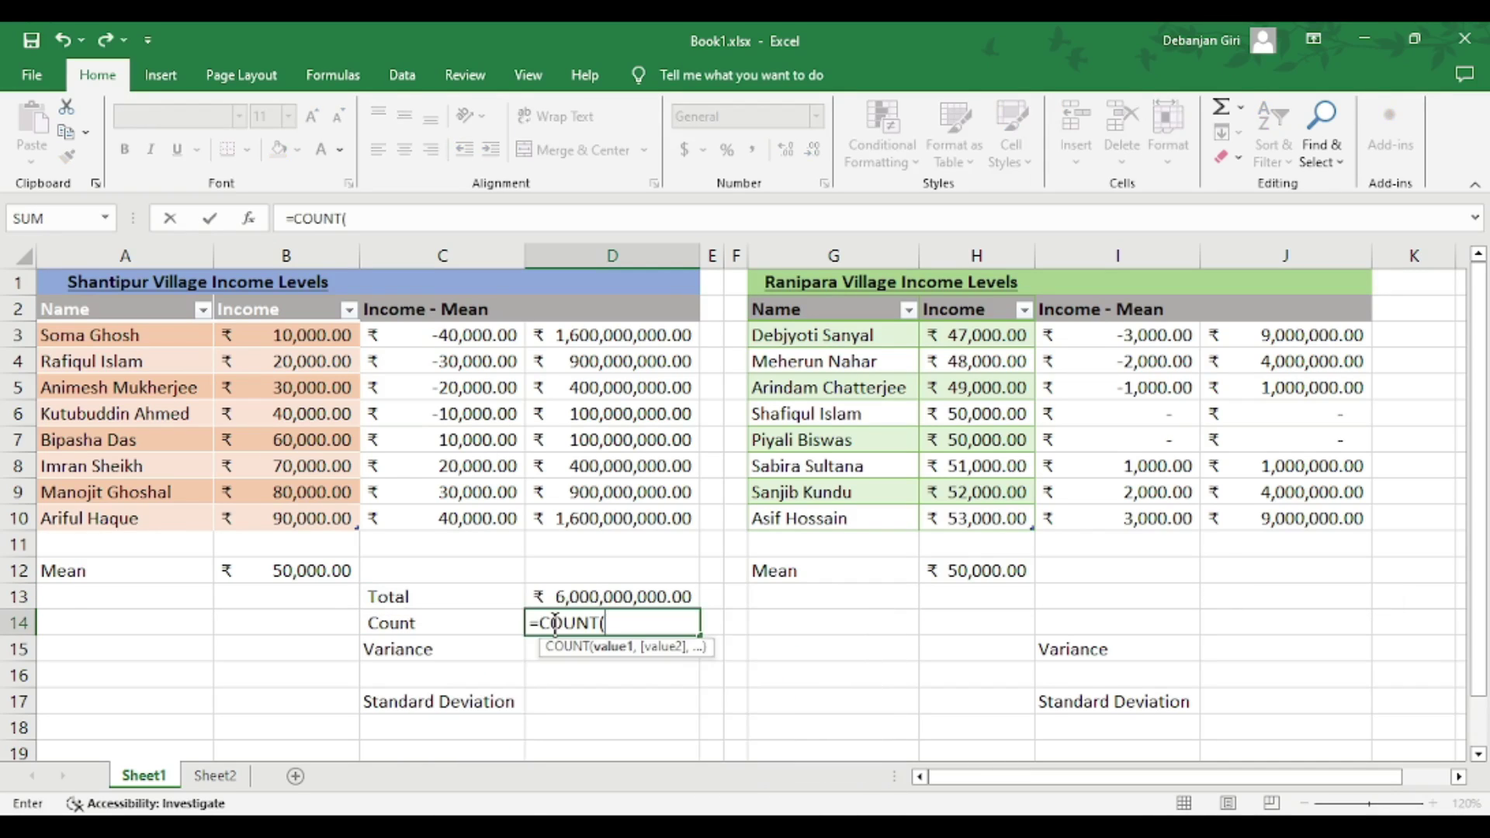
drag(594, 334, 601, 524)
text())
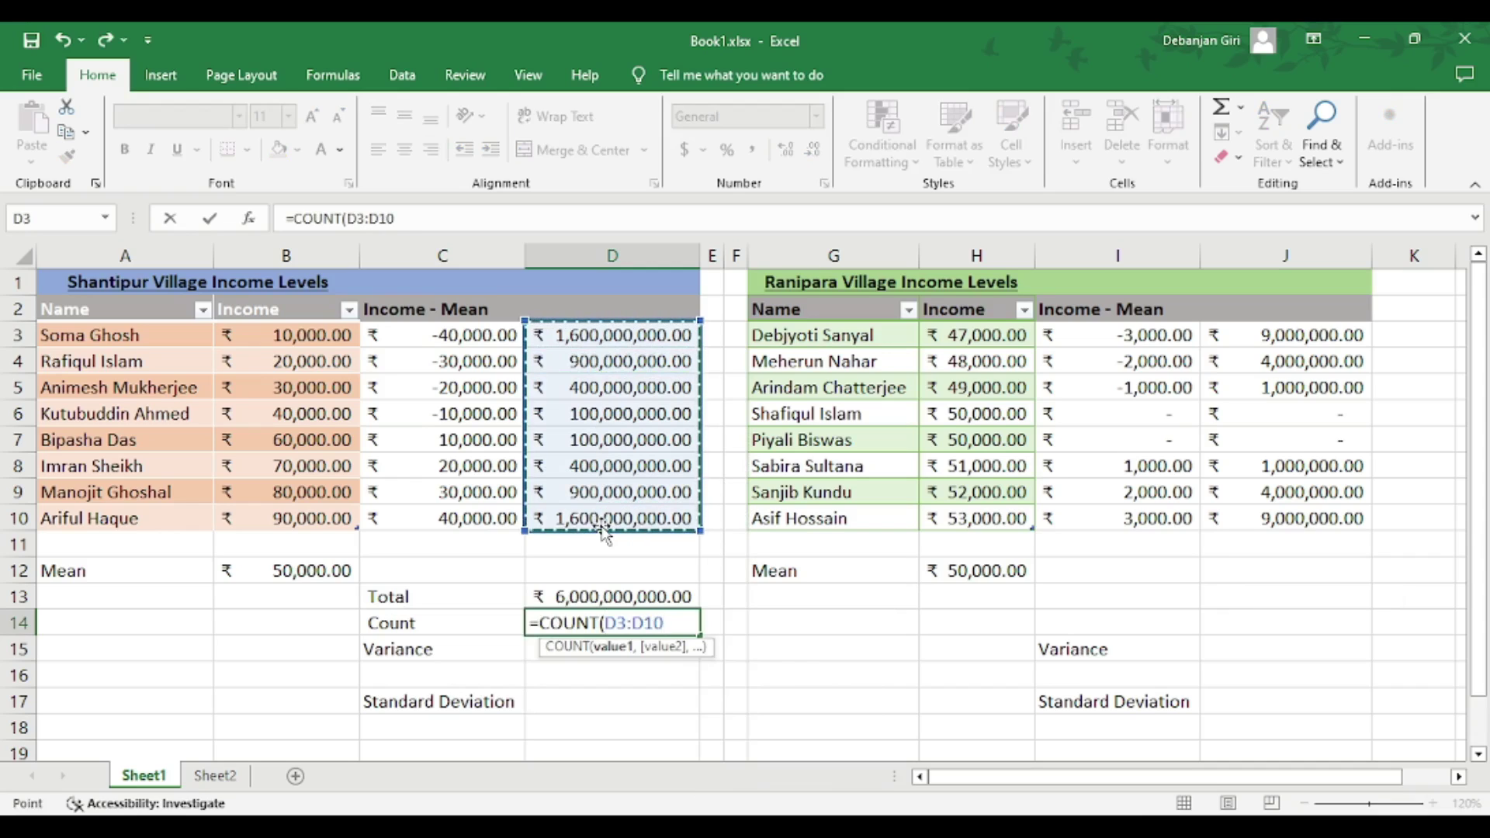
key(Return)
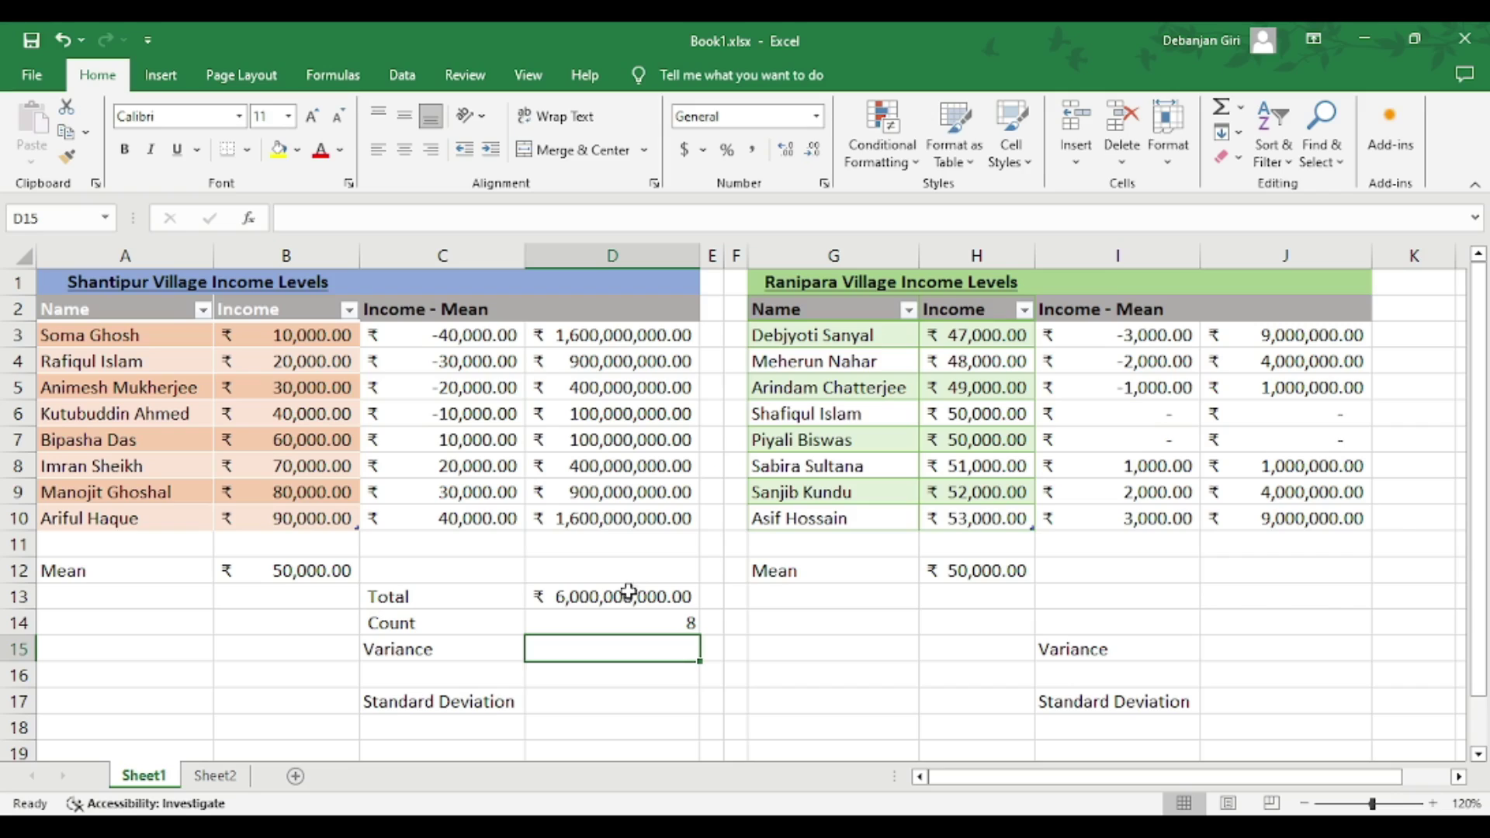
Calculate the Shantipur variance in D15 by dividing the total by the count with =D13/D14.
click(629, 594)
click(588, 647)
text(=)
click(620, 599)
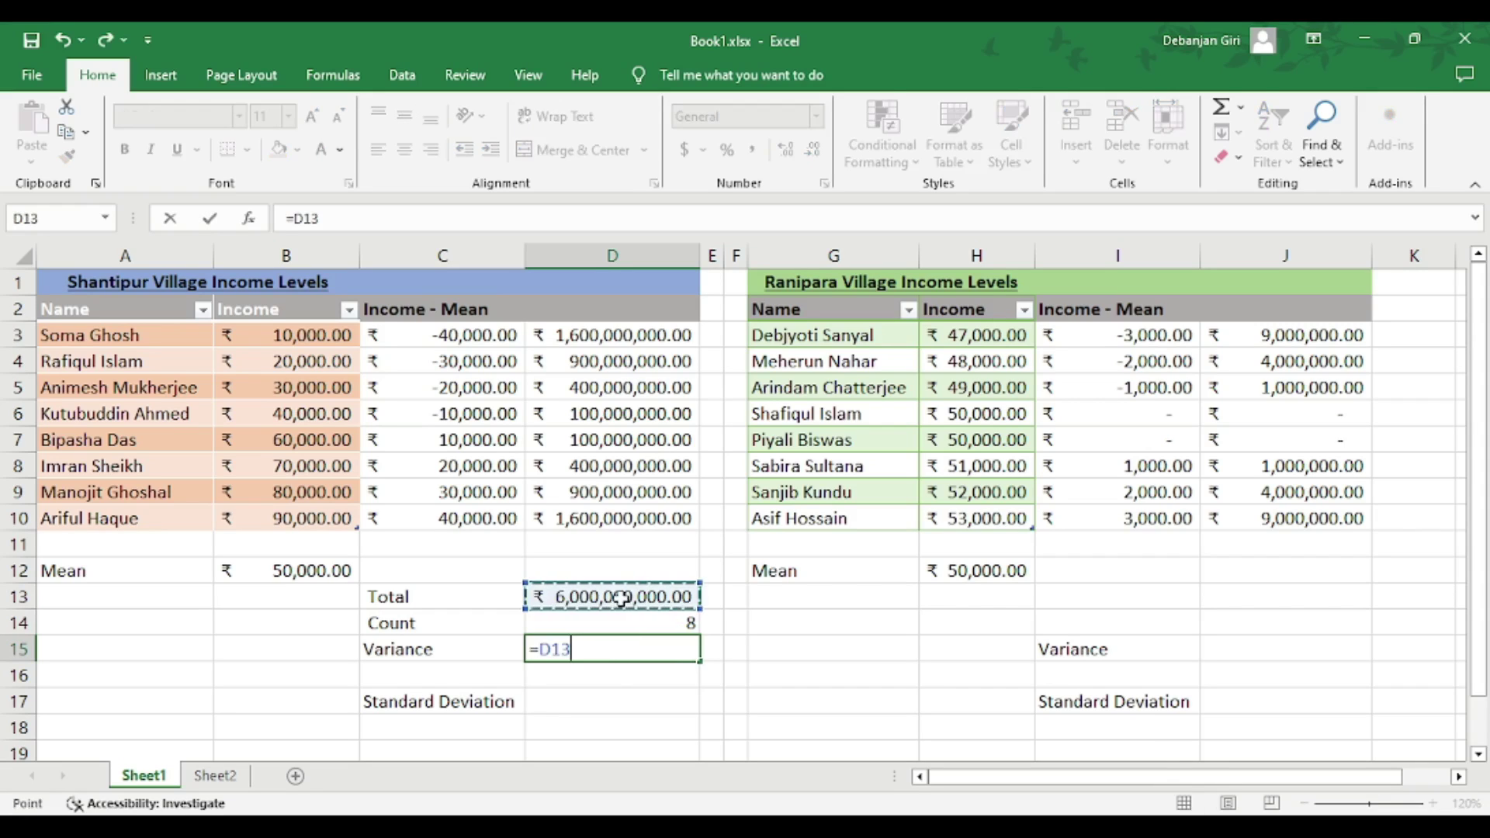
text(/)
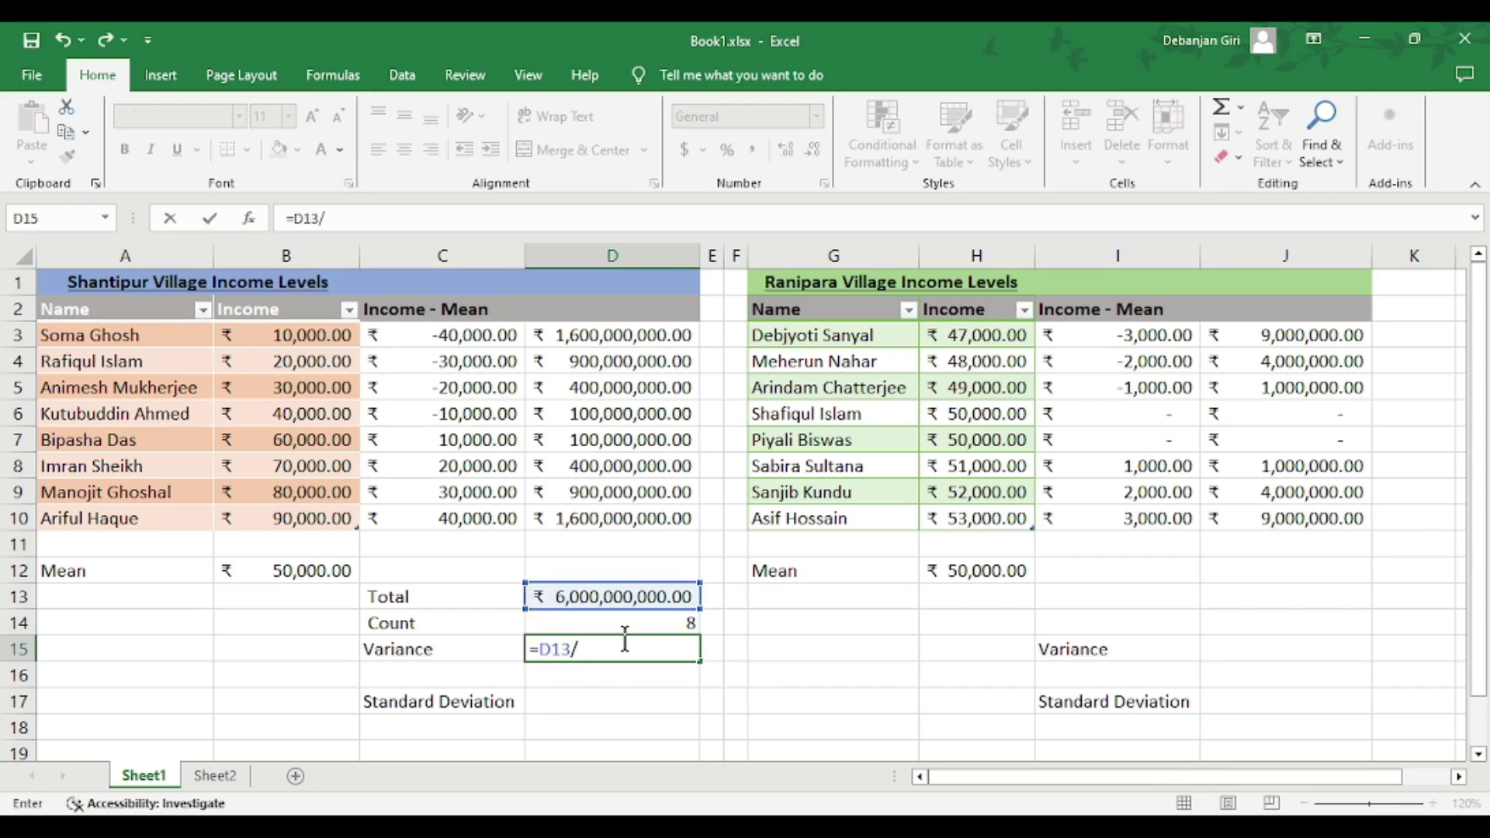
click(679, 622)
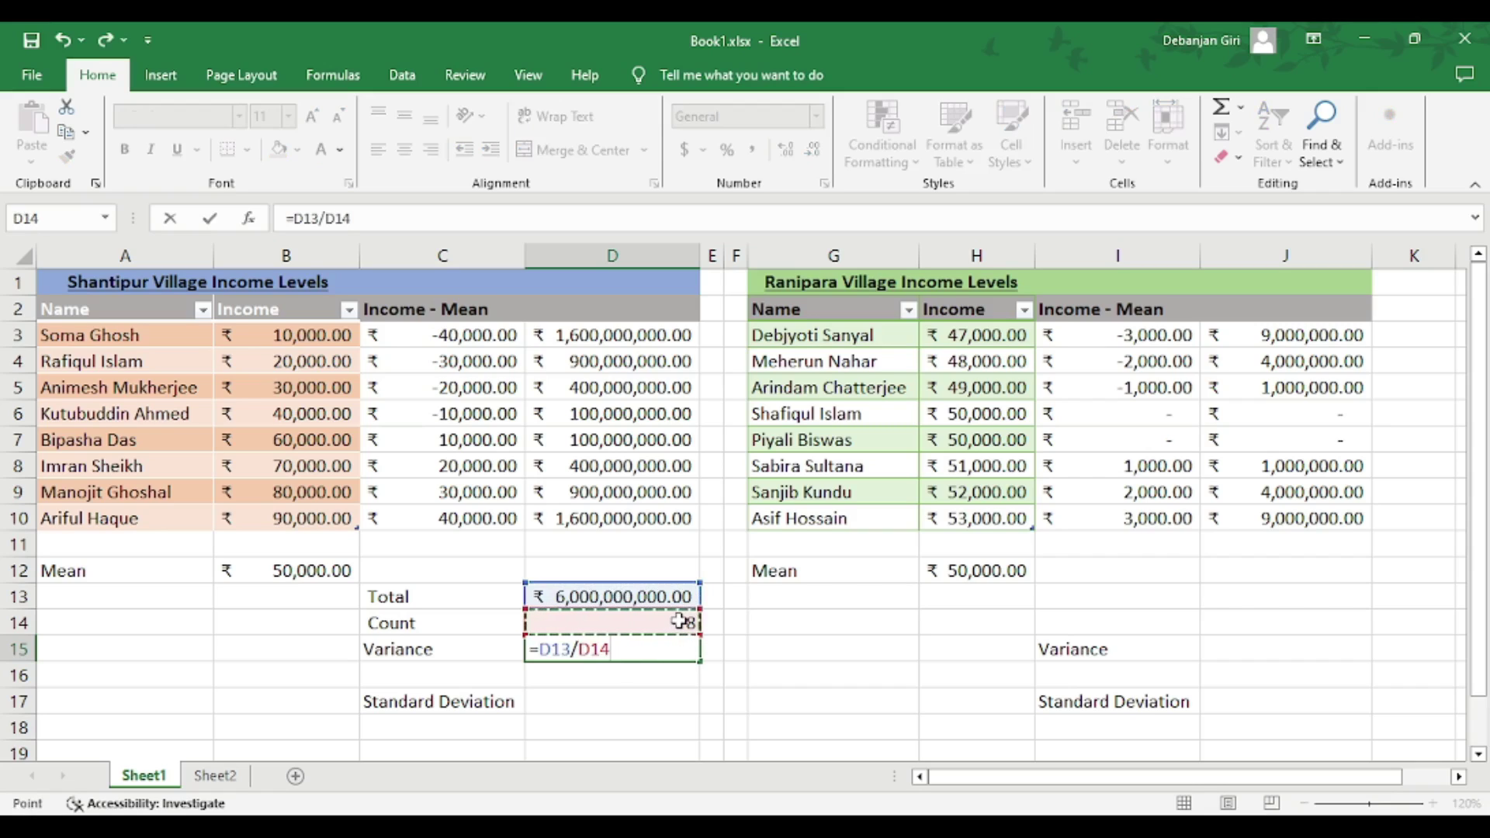
key(Return)
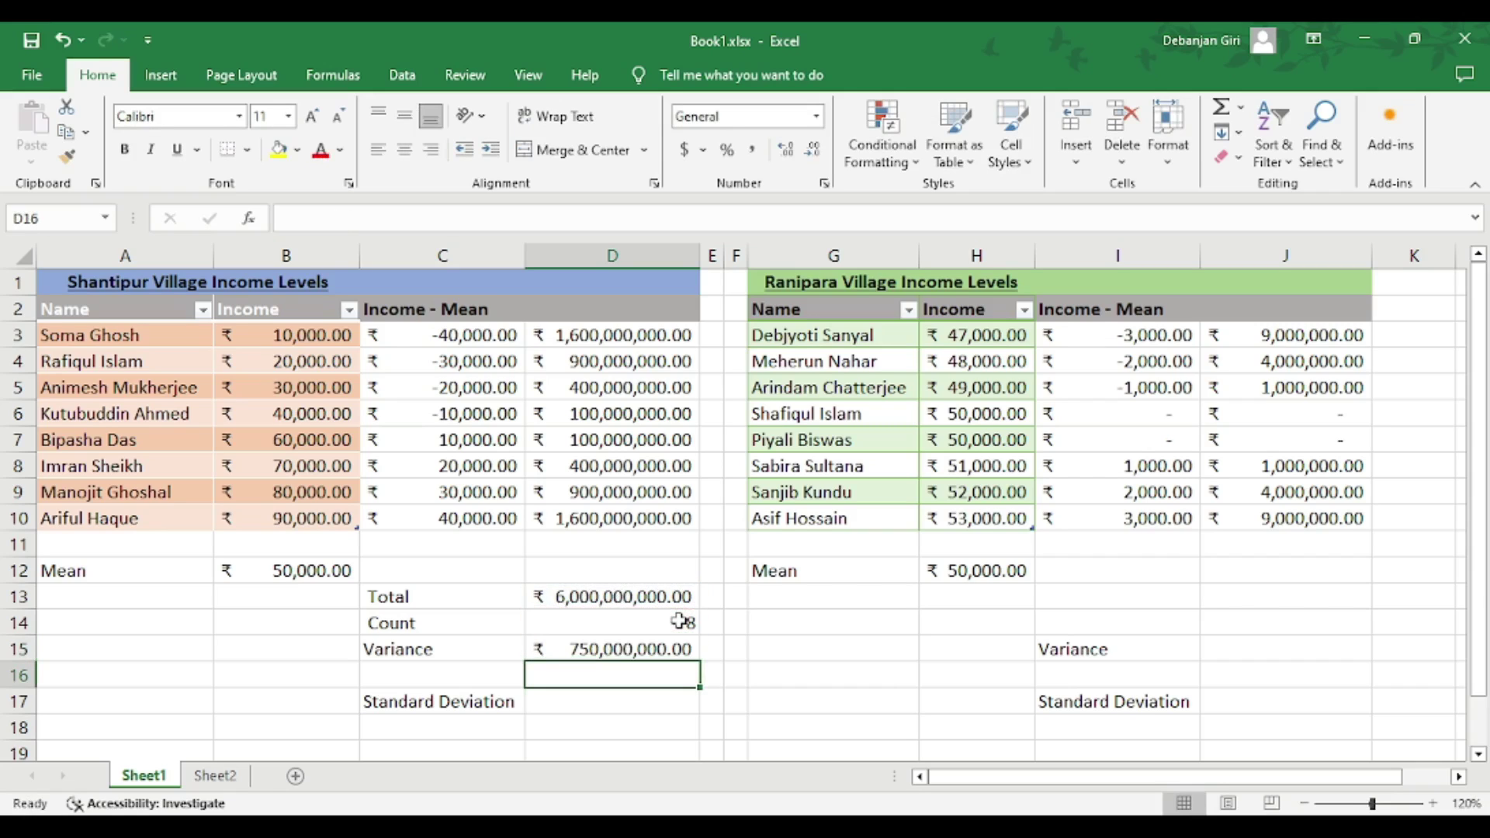
Enter the note "7.5 Cr" in D16, directly below the Shantipur variance.
click(635, 649)
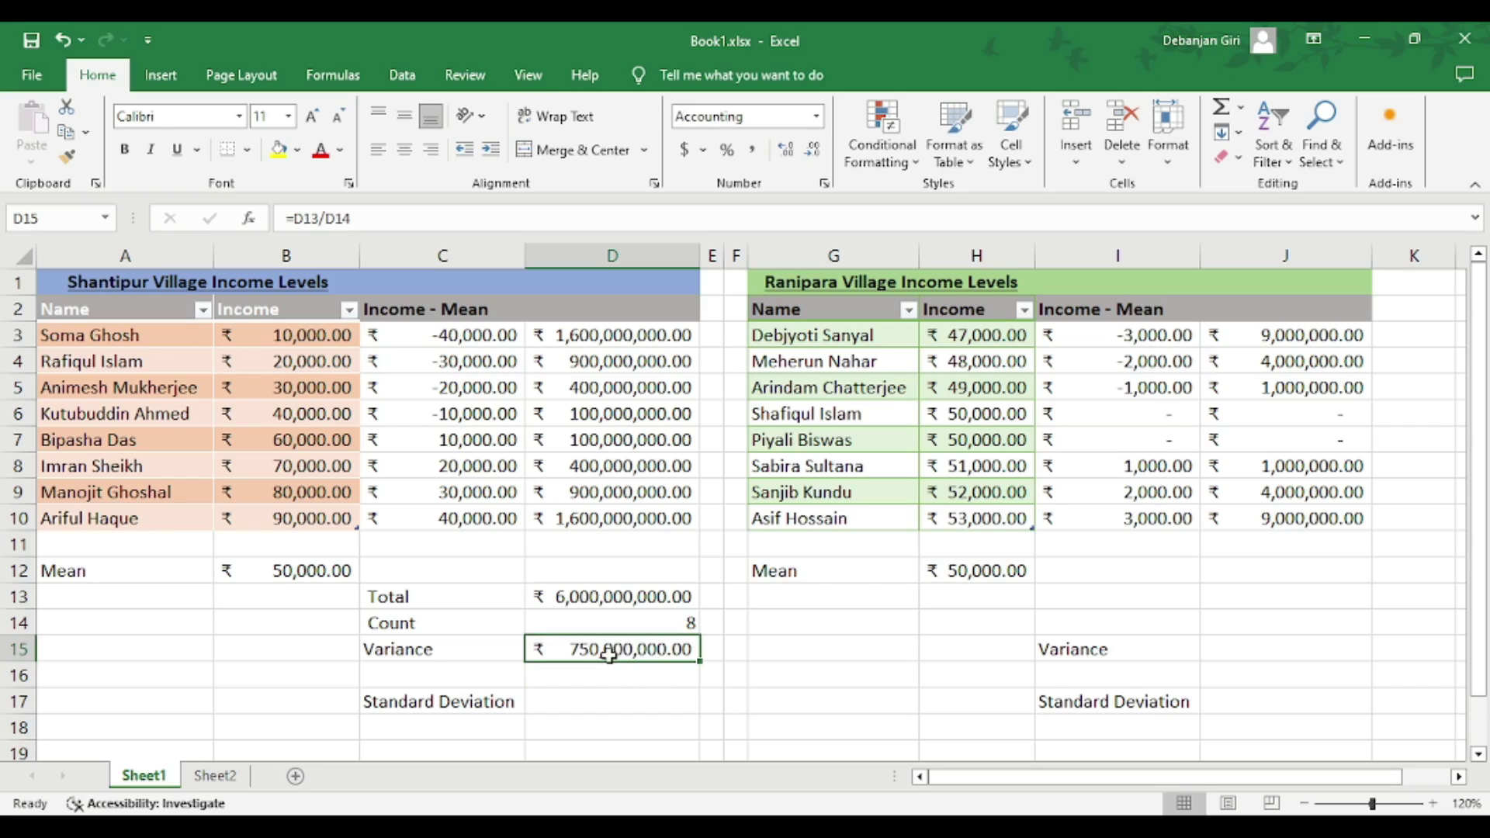
click(589, 680)
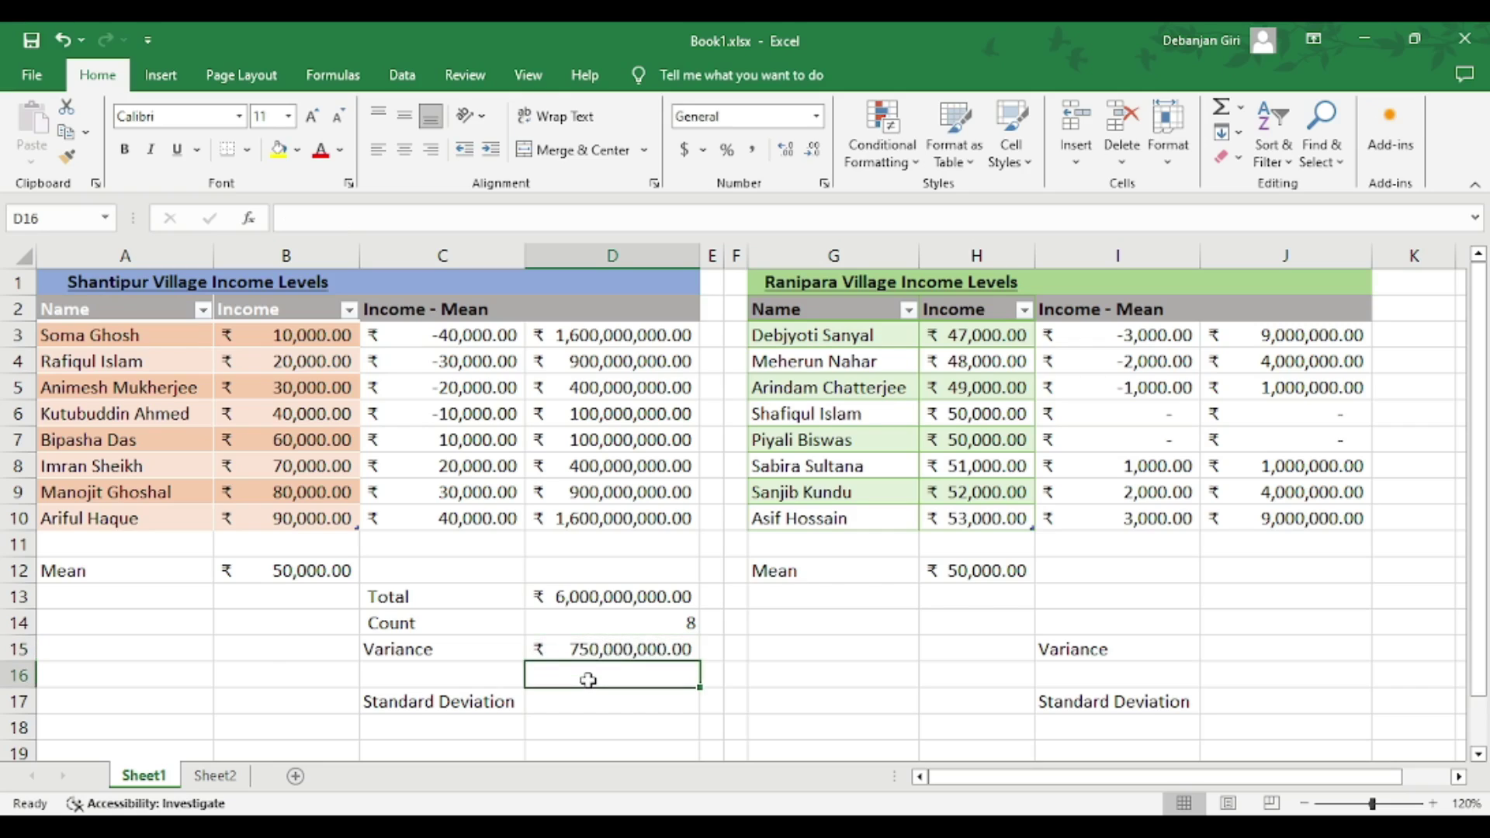
text(.5)
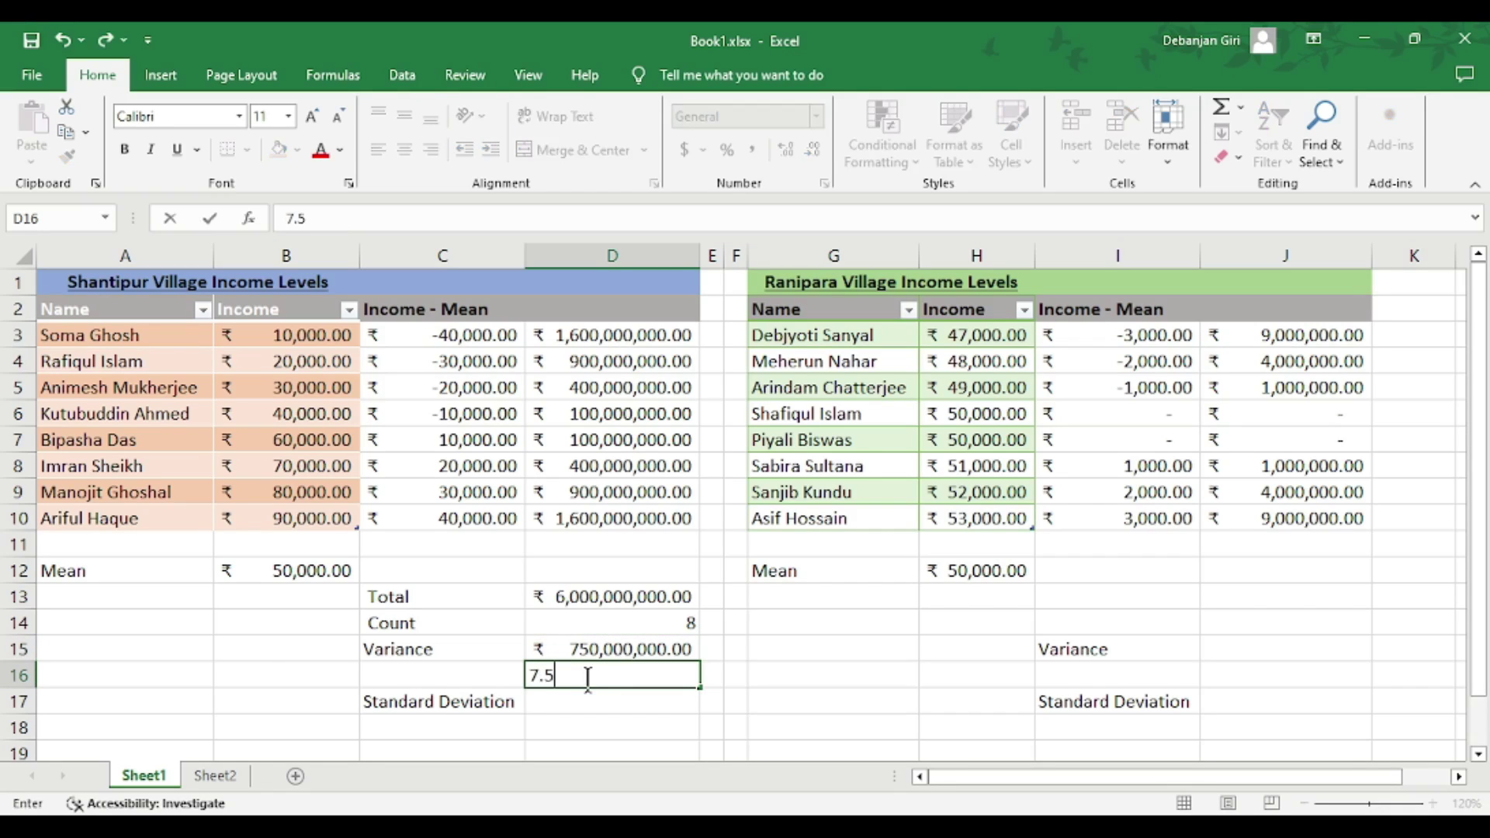
text( Cr)
click(800, 674)
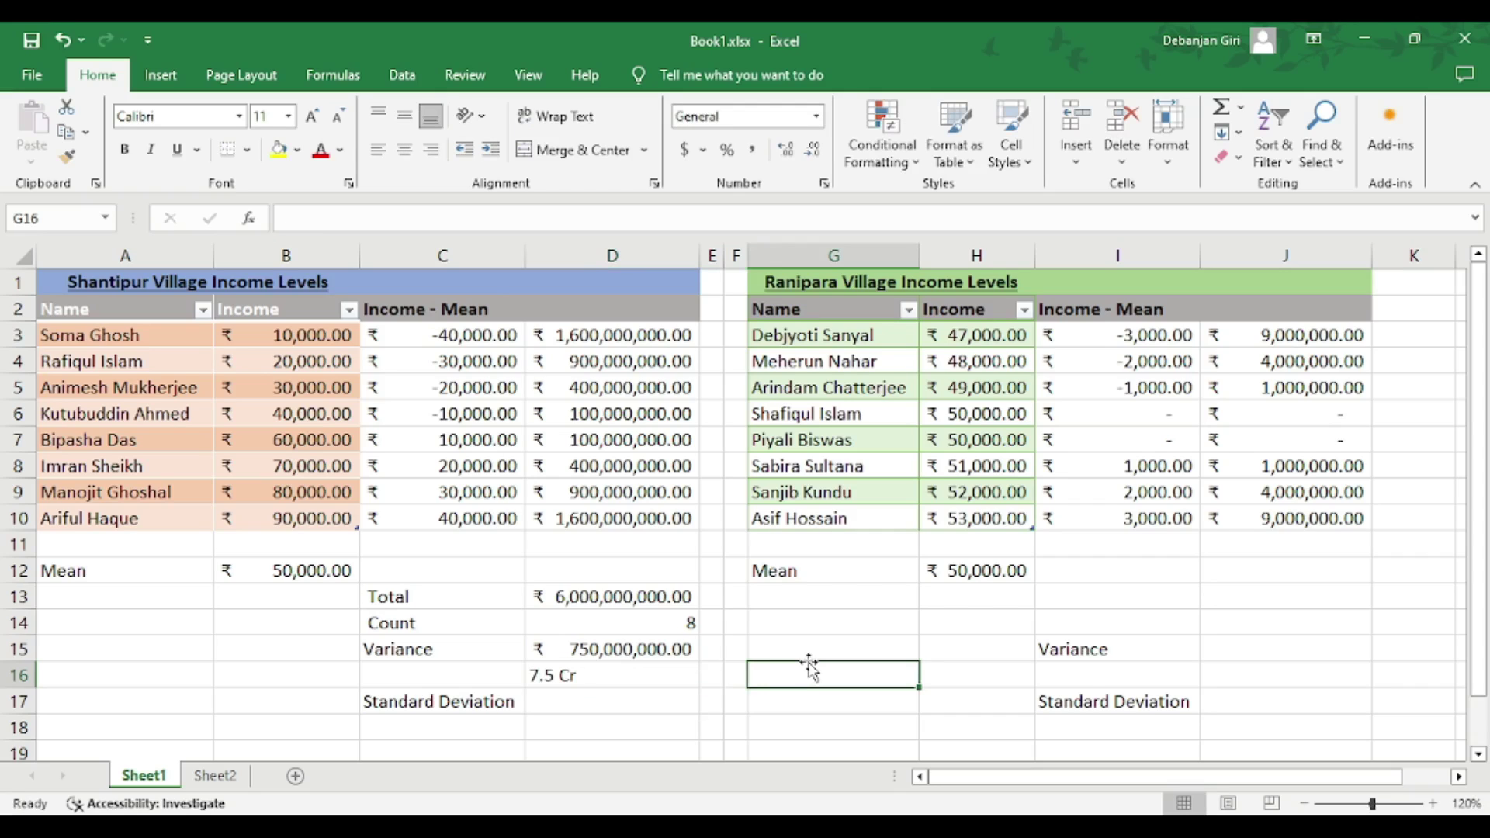
Label I13 as Total and I14 as Count in the Ranipara block, above the Variance label.
click(1121, 578)
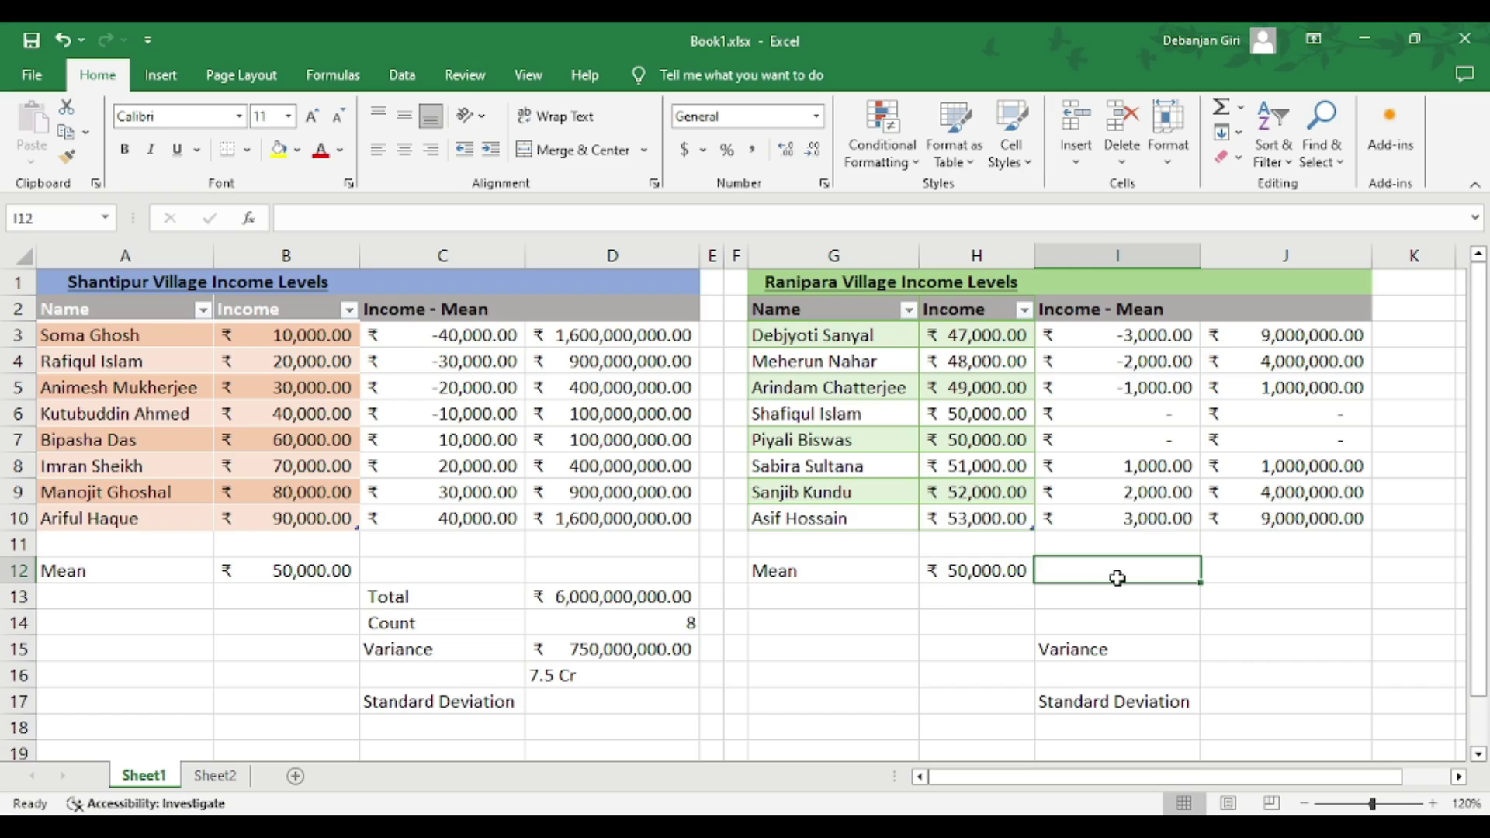
text(Total)
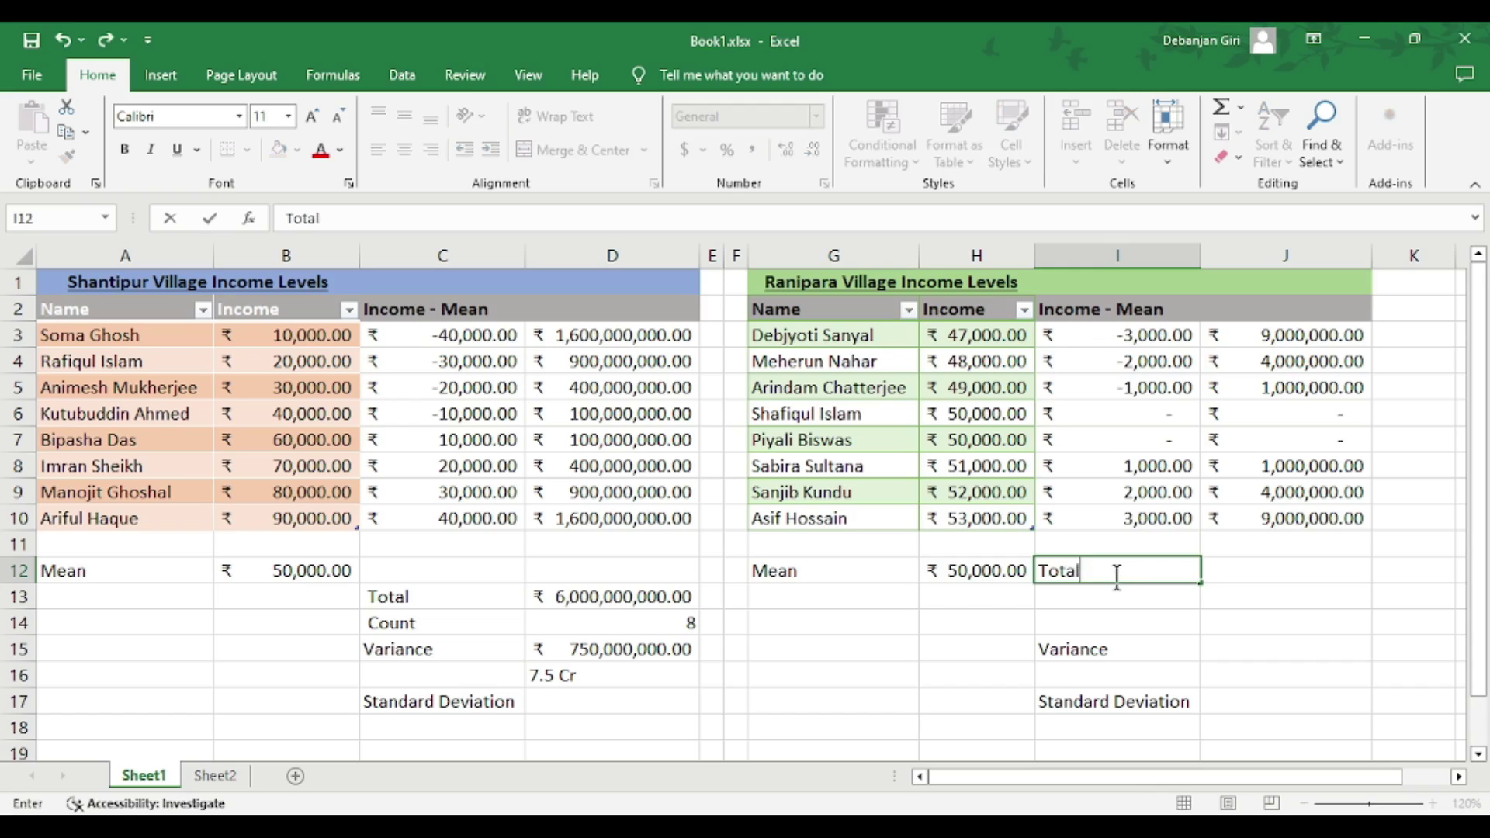
key(Return)
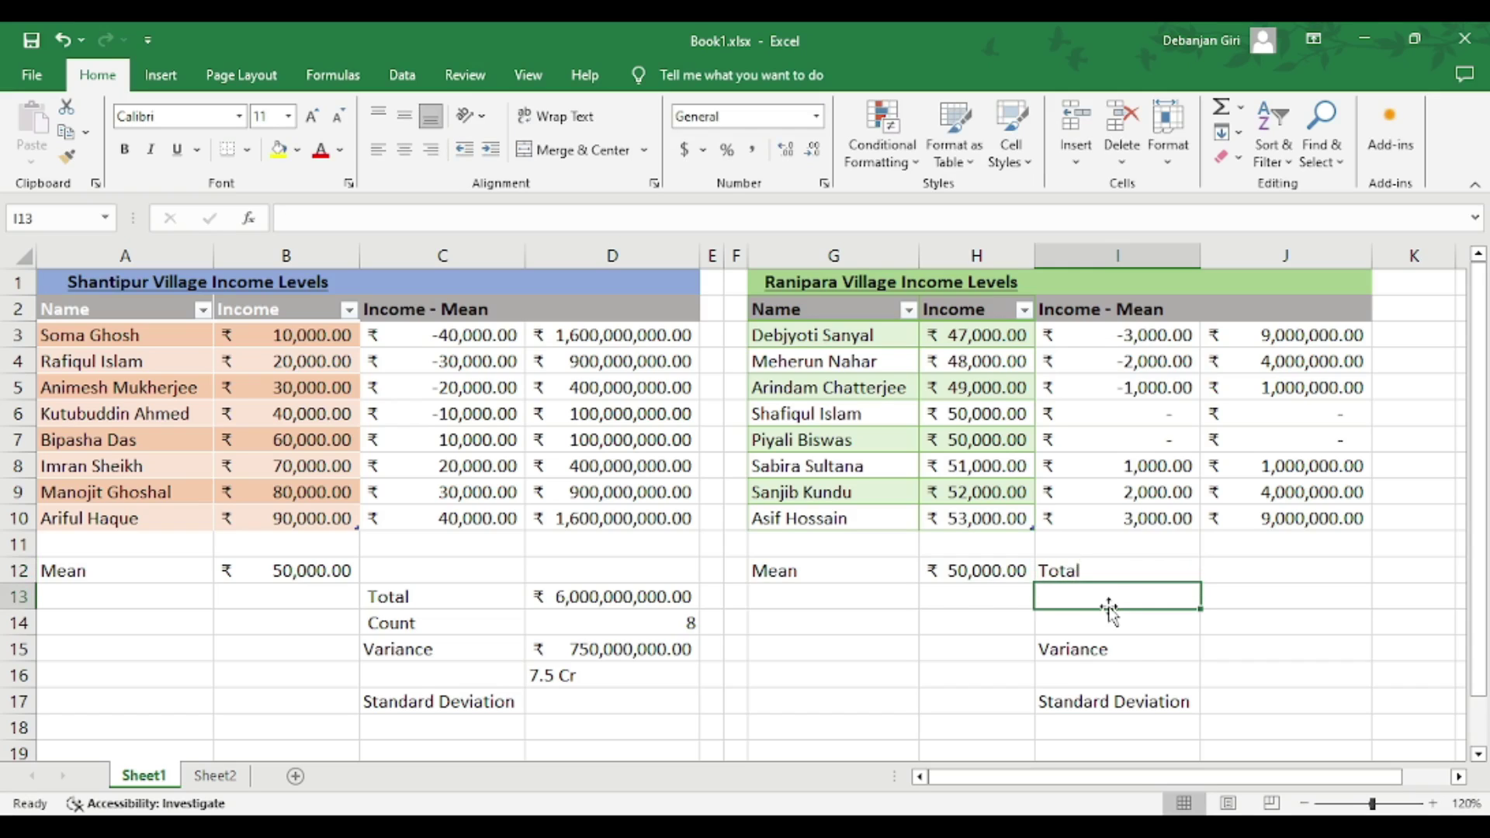
text(Count)
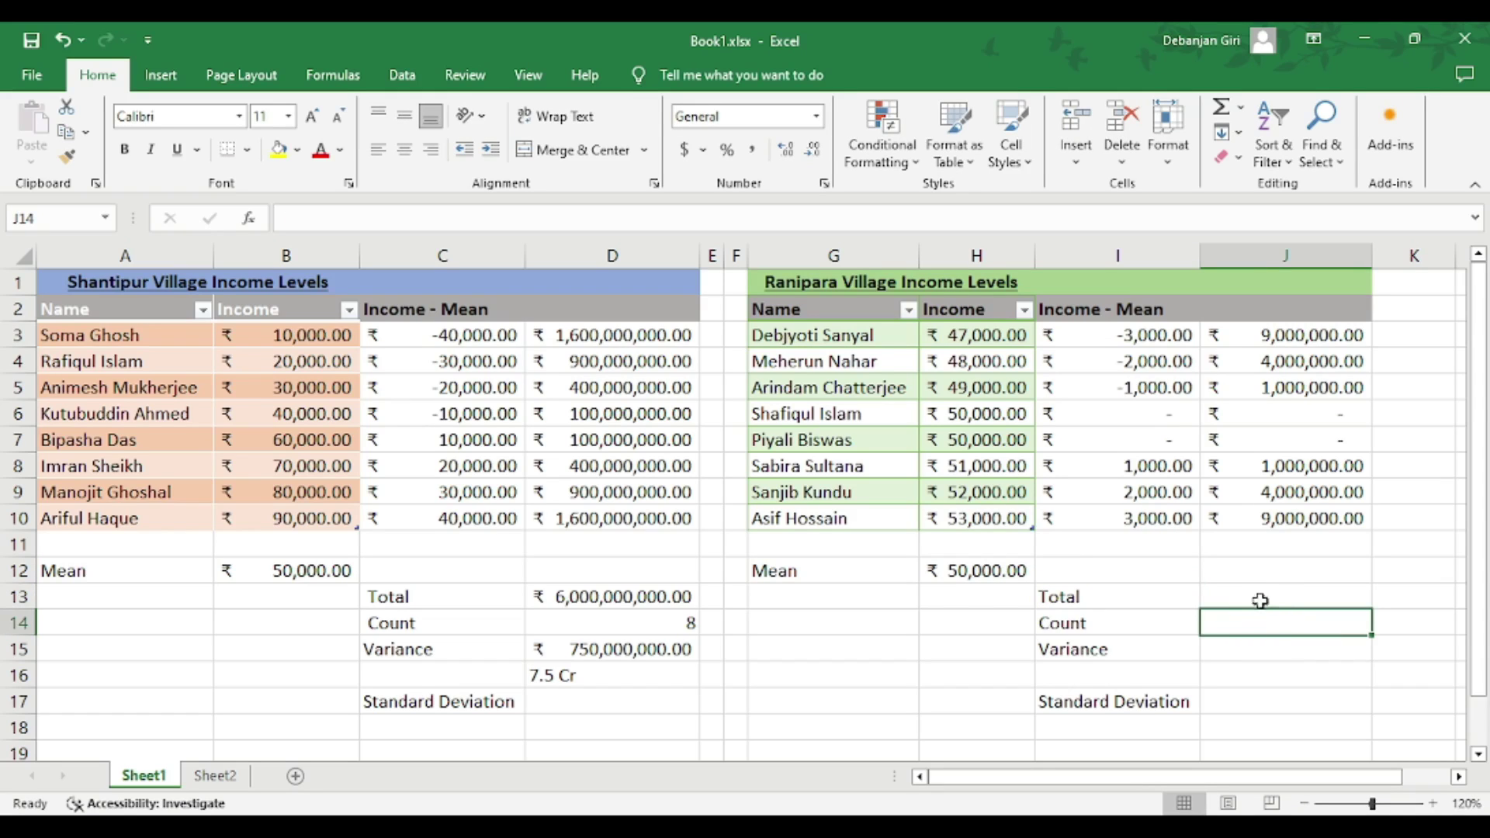
Total the squared Ranipara deviations in J13 with the formula =SUM(J3:J10).
click(1261, 600)
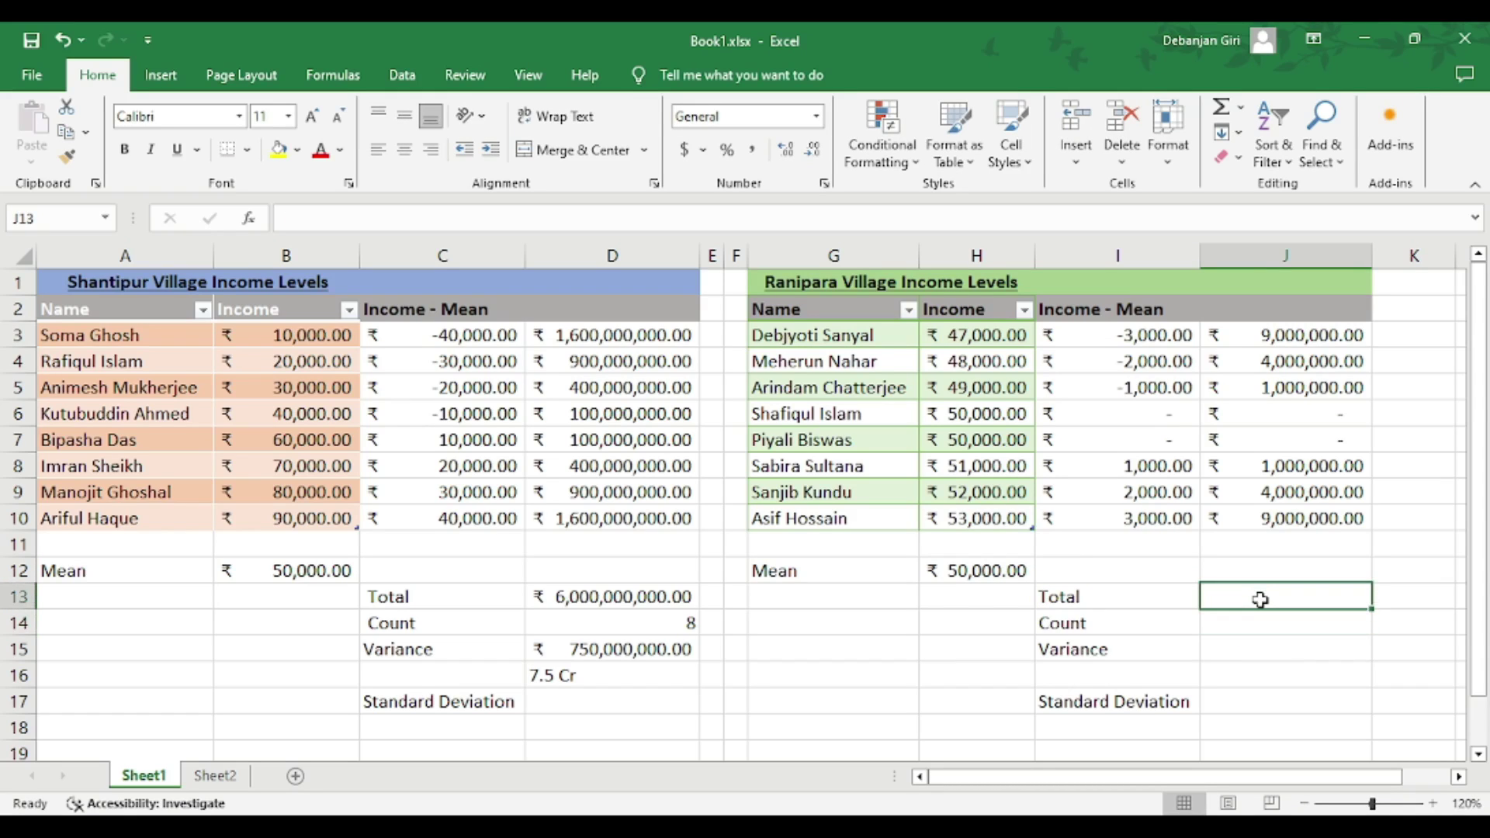
text(=s)
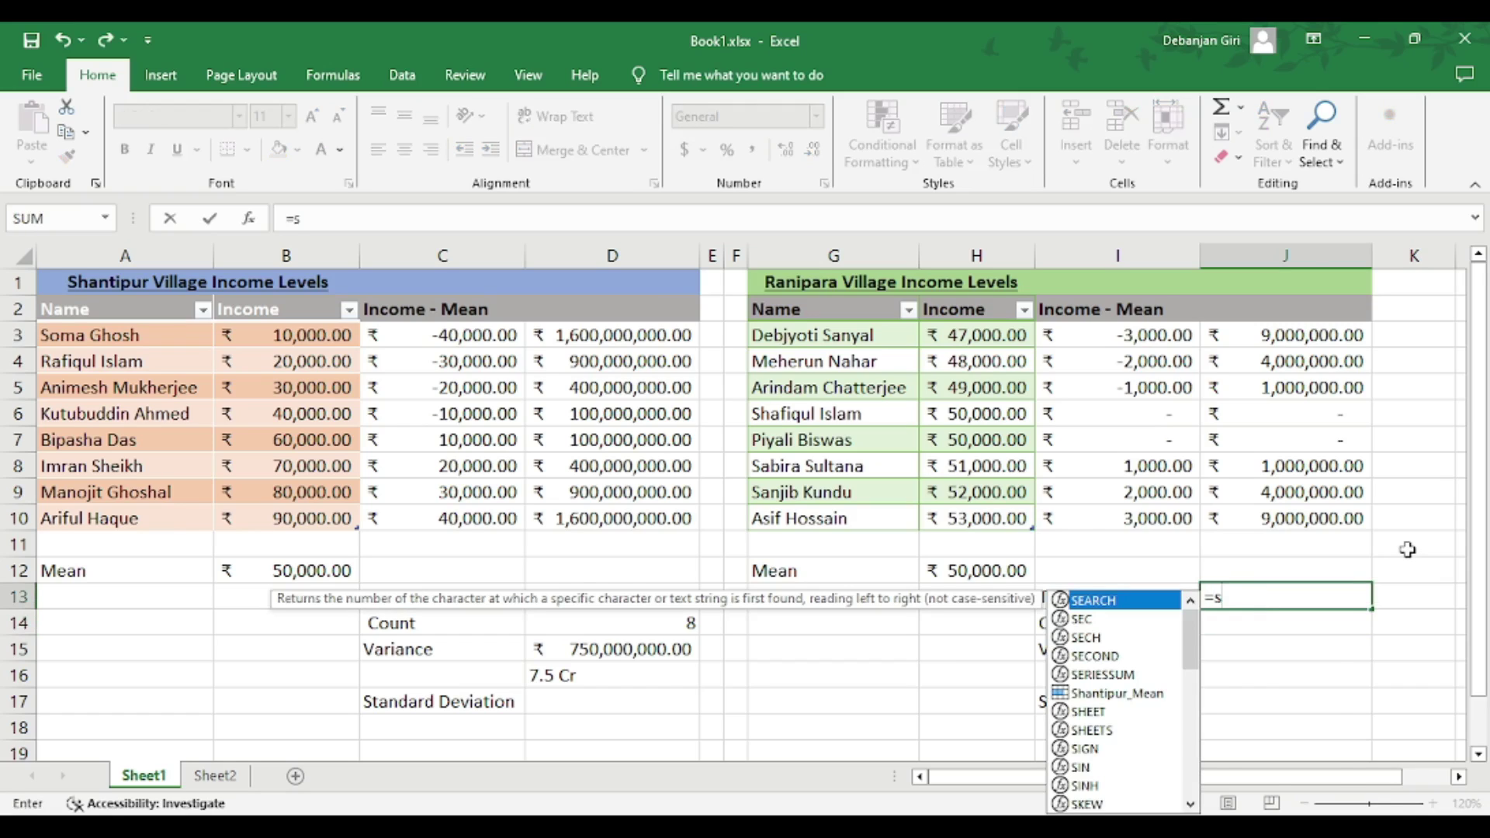
text(um)
key(Tab)
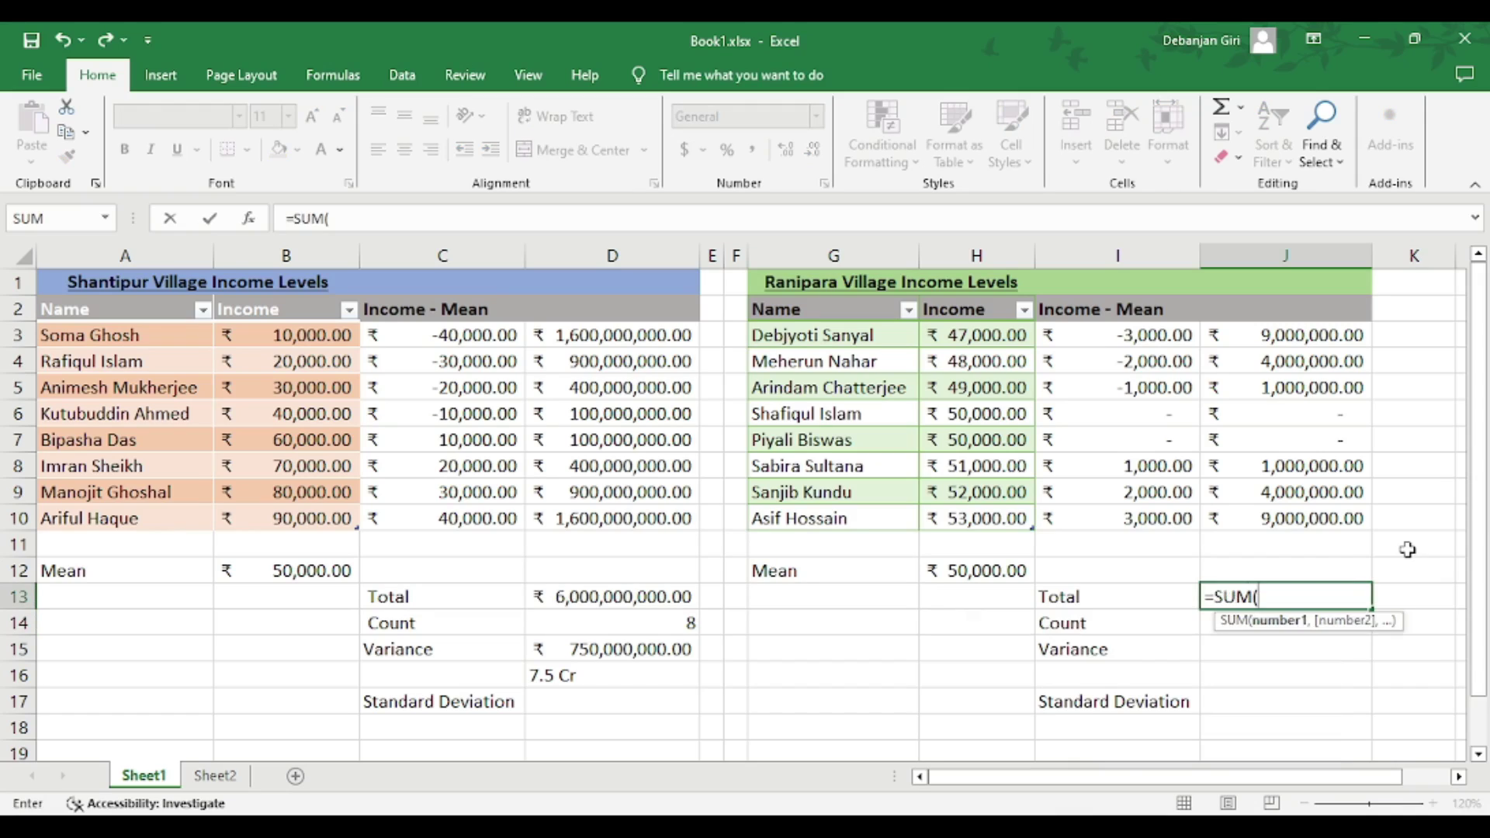
drag(1269, 332, 1279, 509)
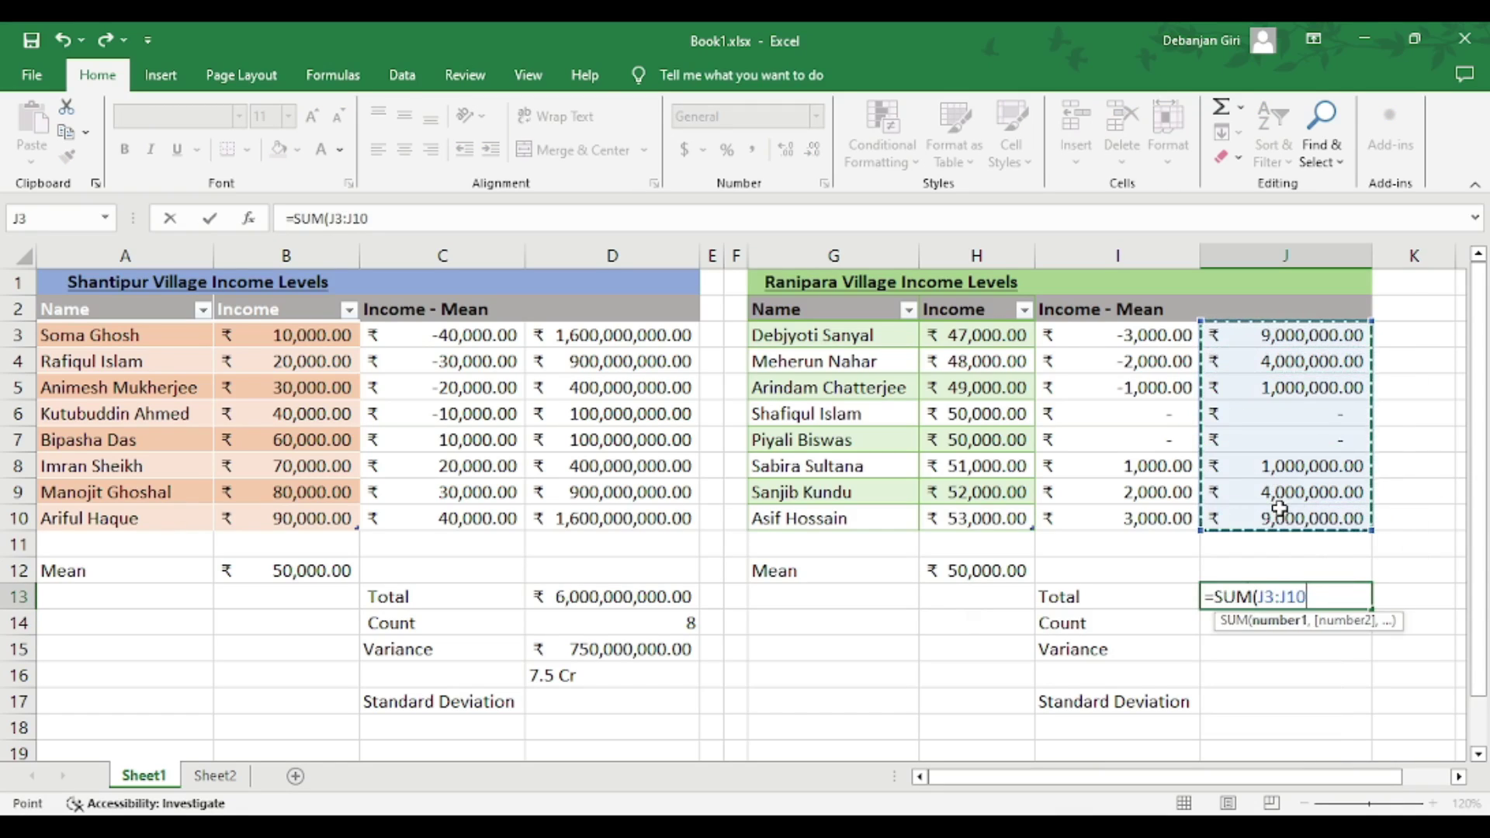
key(Return)
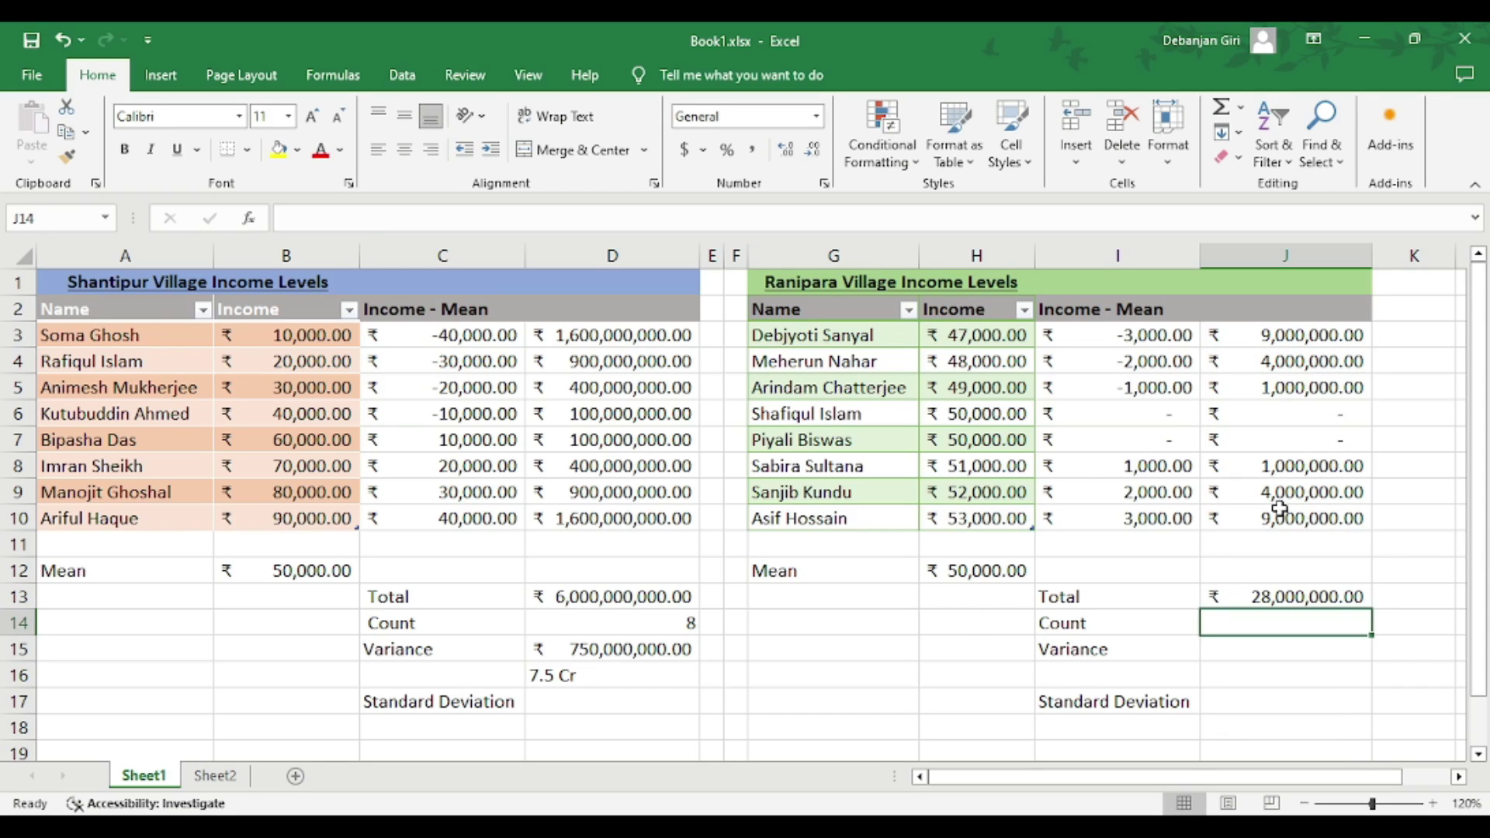
Count the squared Ranipara deviations in J14 with the formula =COUNT(J3:J10).
text(=cou)
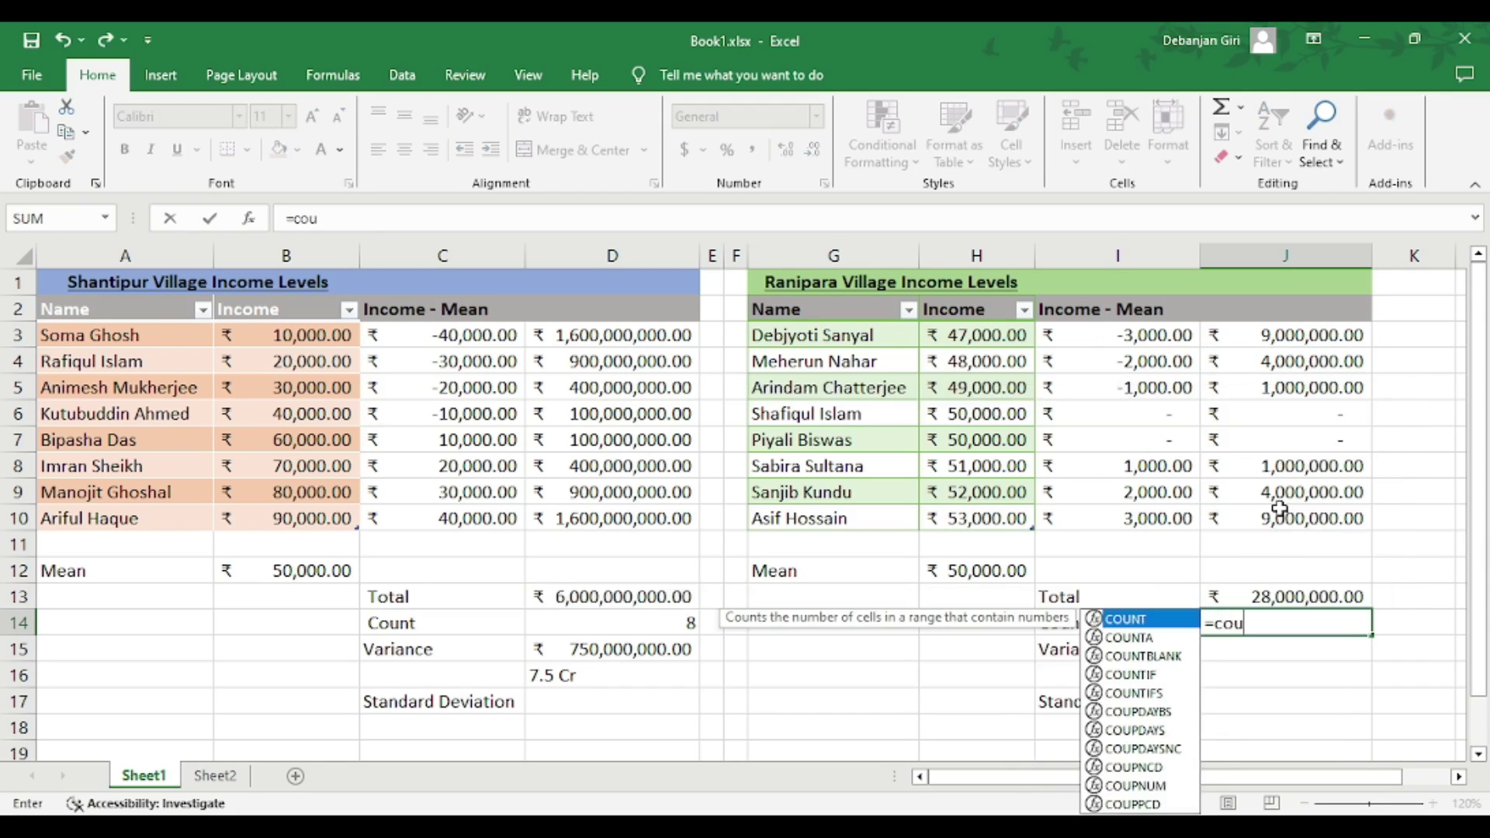
key(Tab)
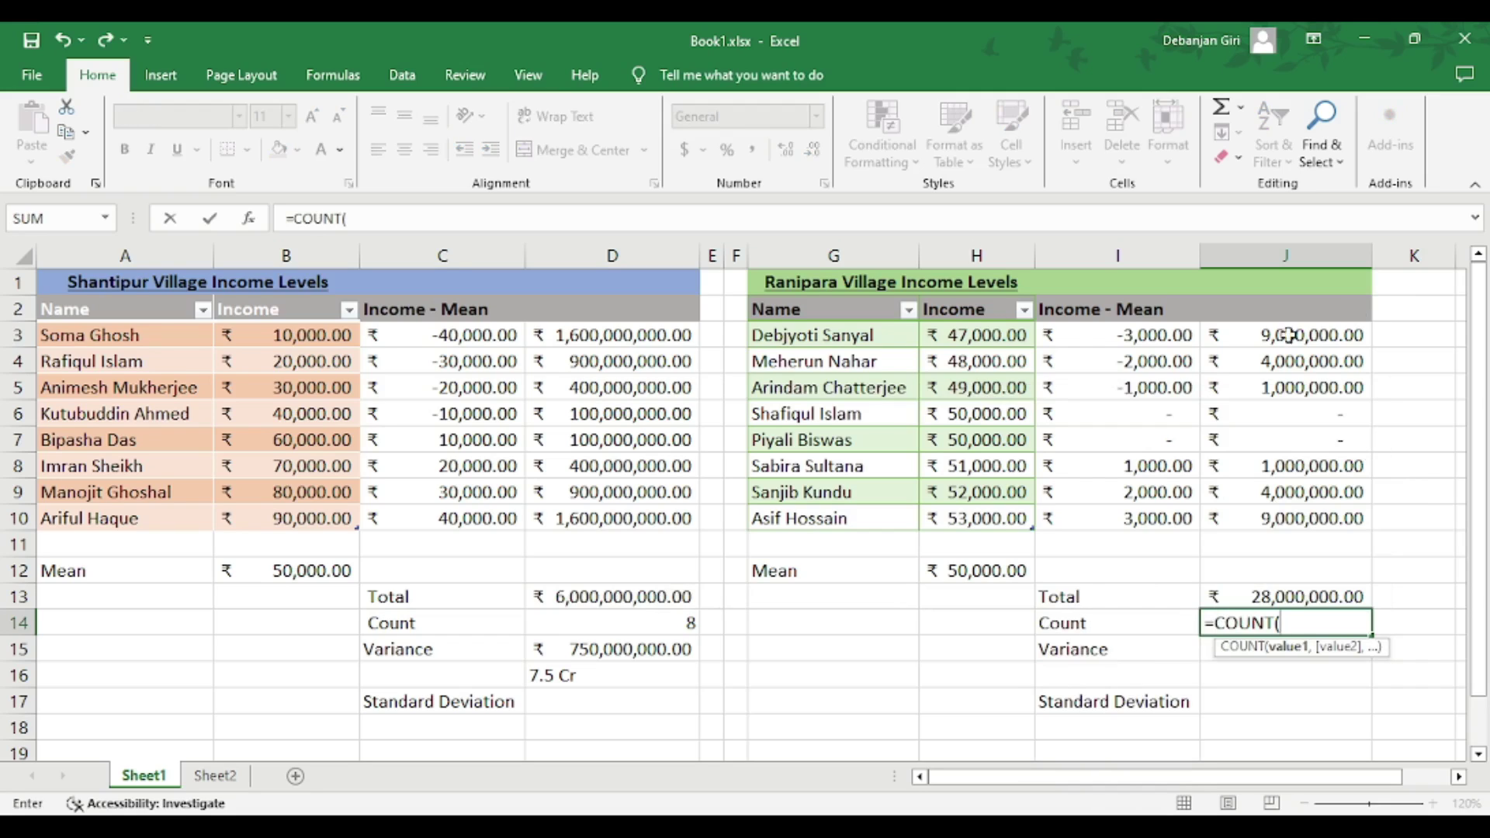
drag(1257, 336, 1276, 515)
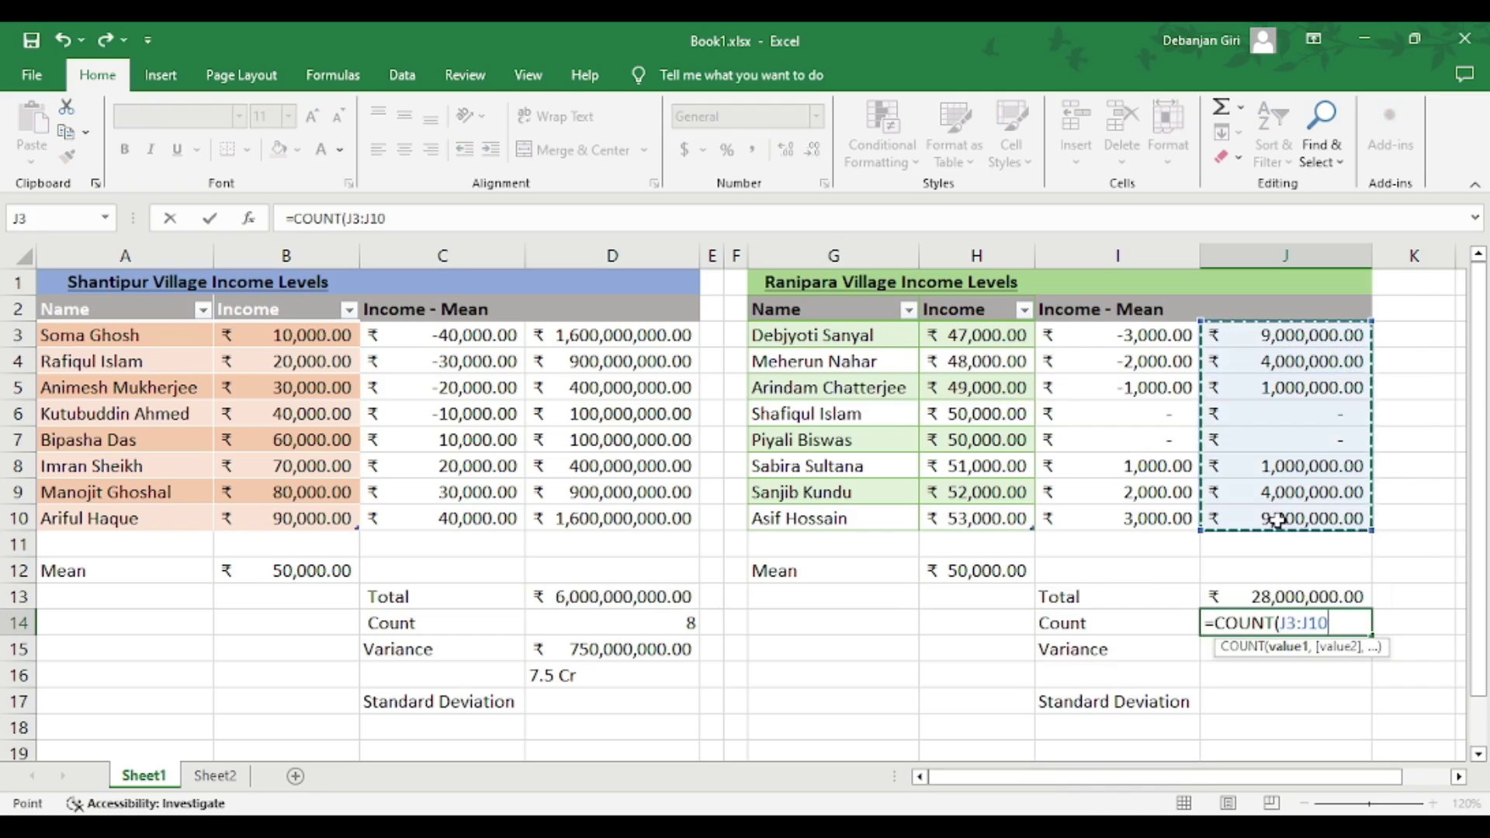
text())
key(Return)
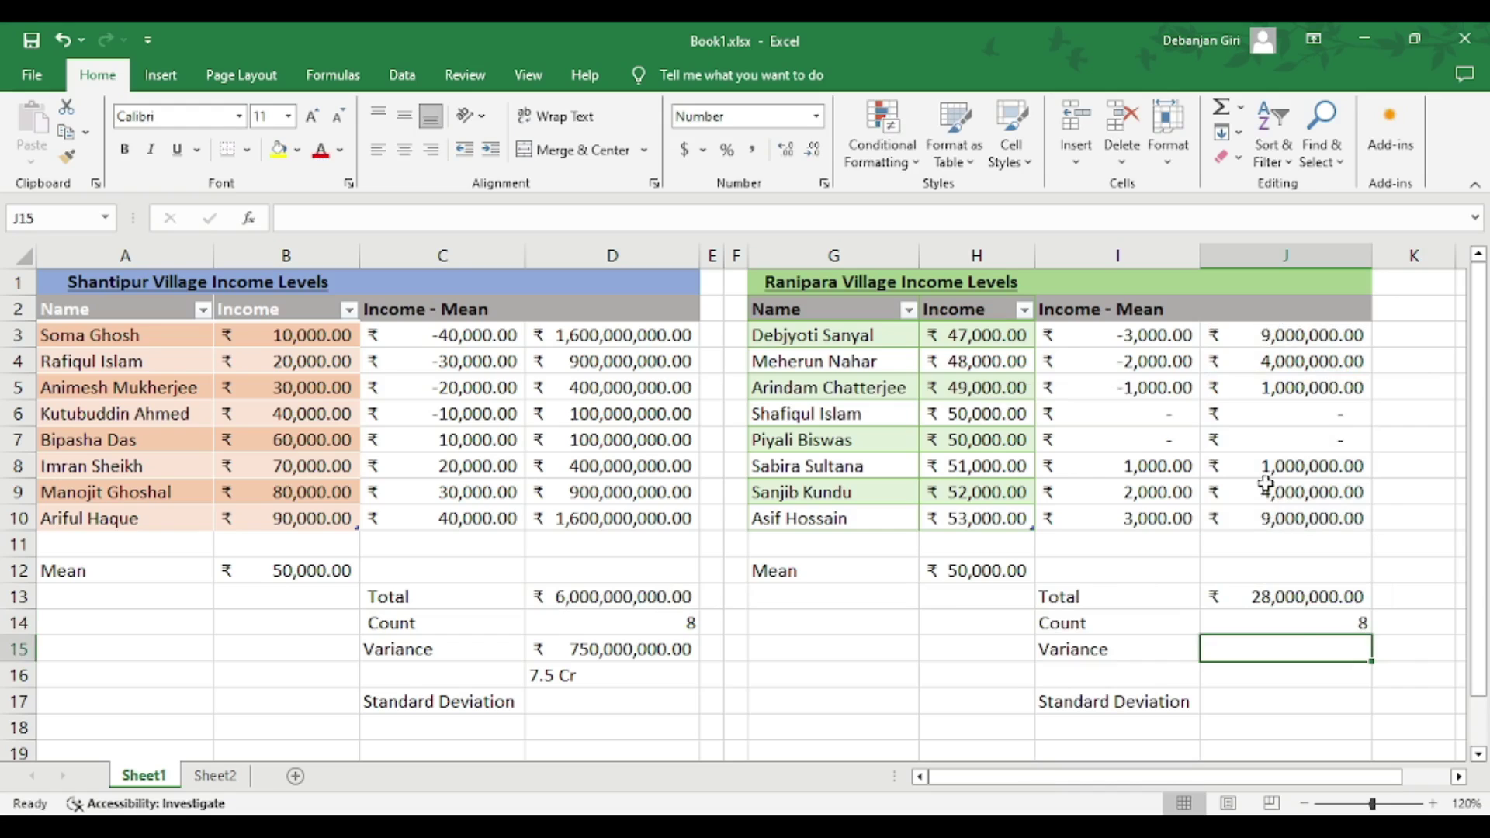
Calculate the Ranipara variance in J15 by dividing the total by the count with =J13/J14.
double_click(1289, 649)
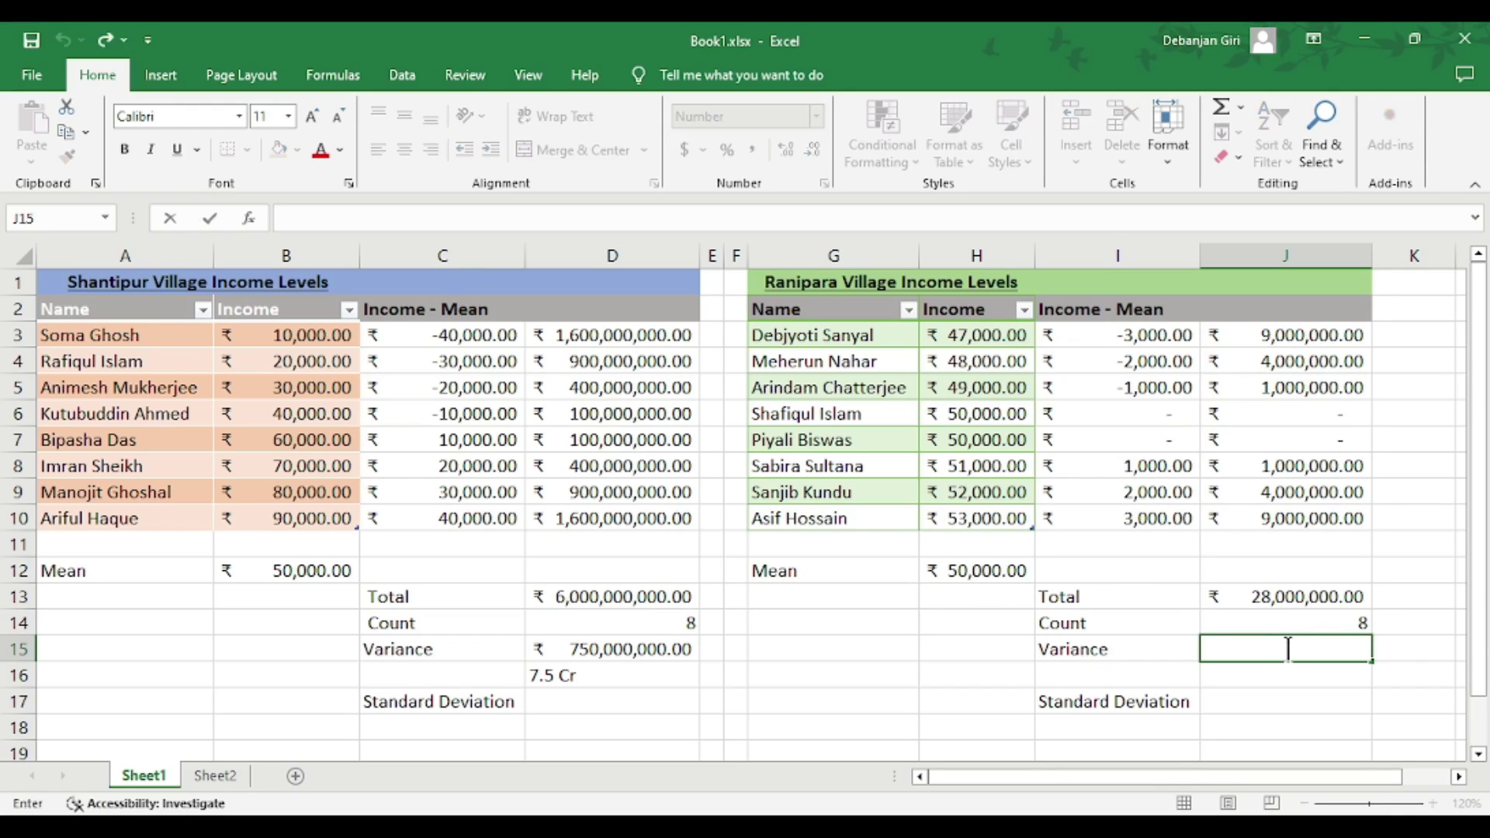
text(=)
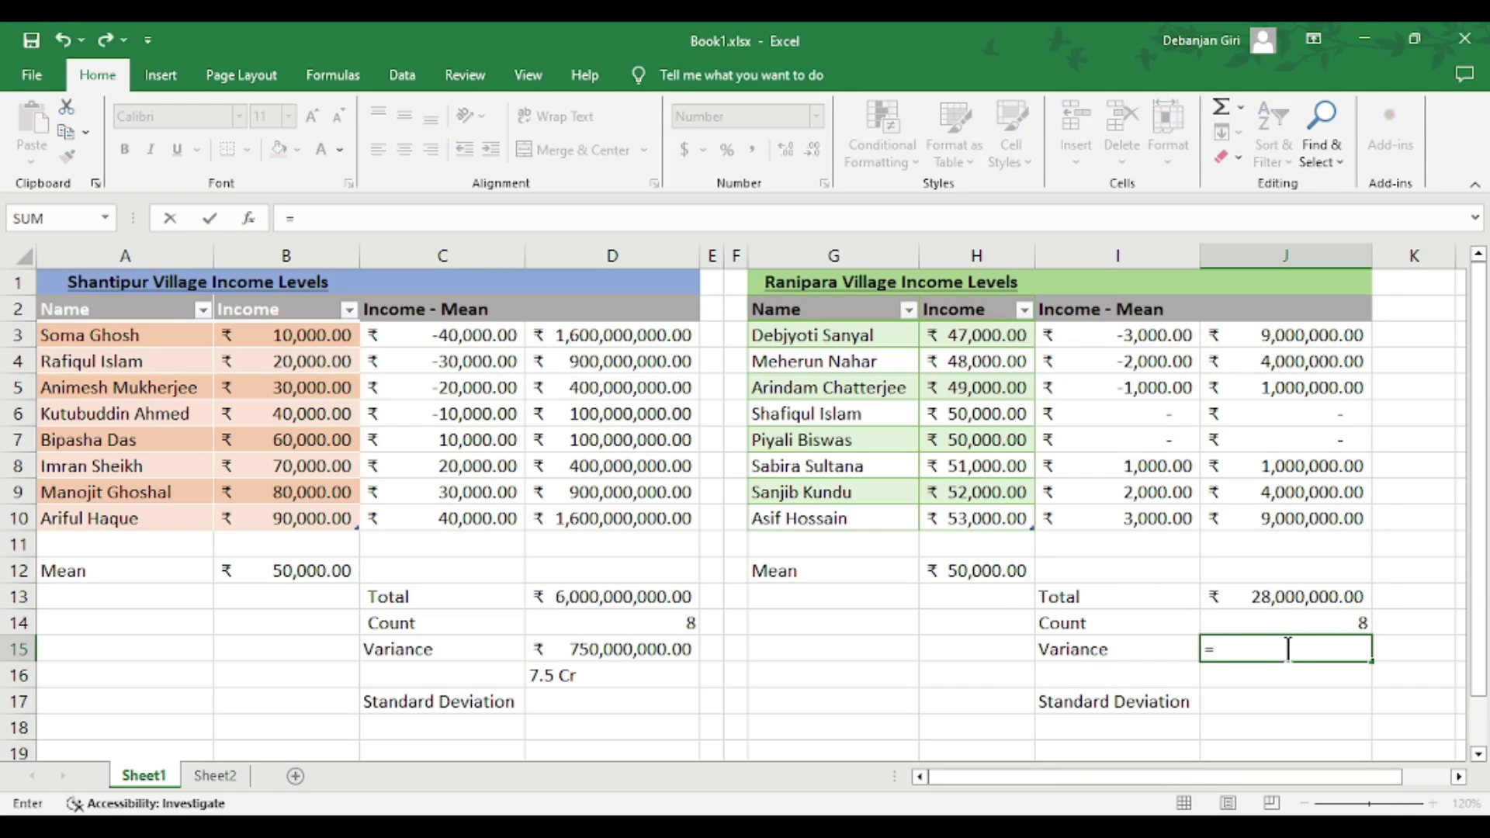
click(1312, 598)
text(/)
click(1337, 625)
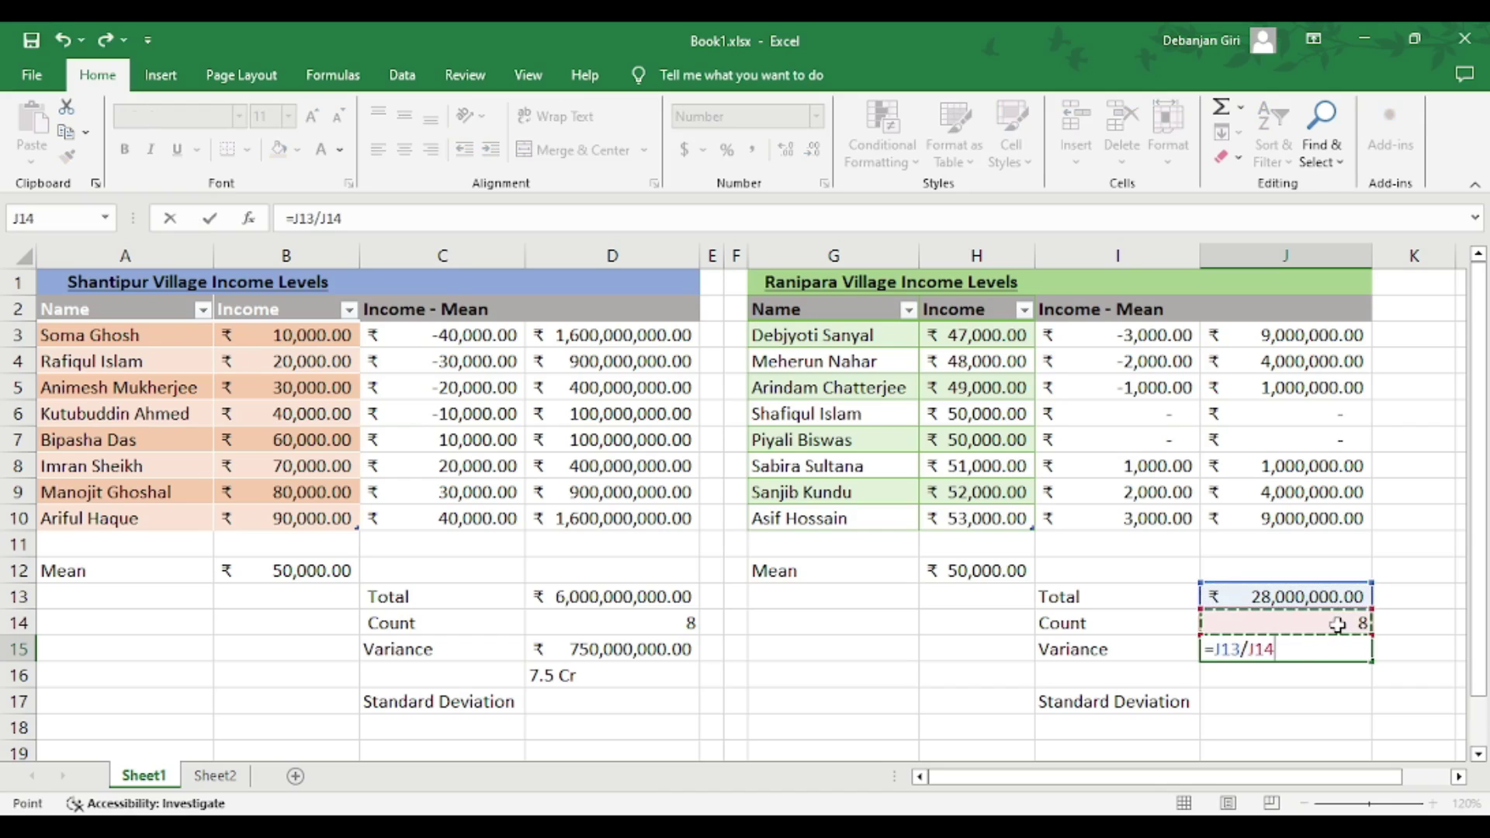
key(Return)
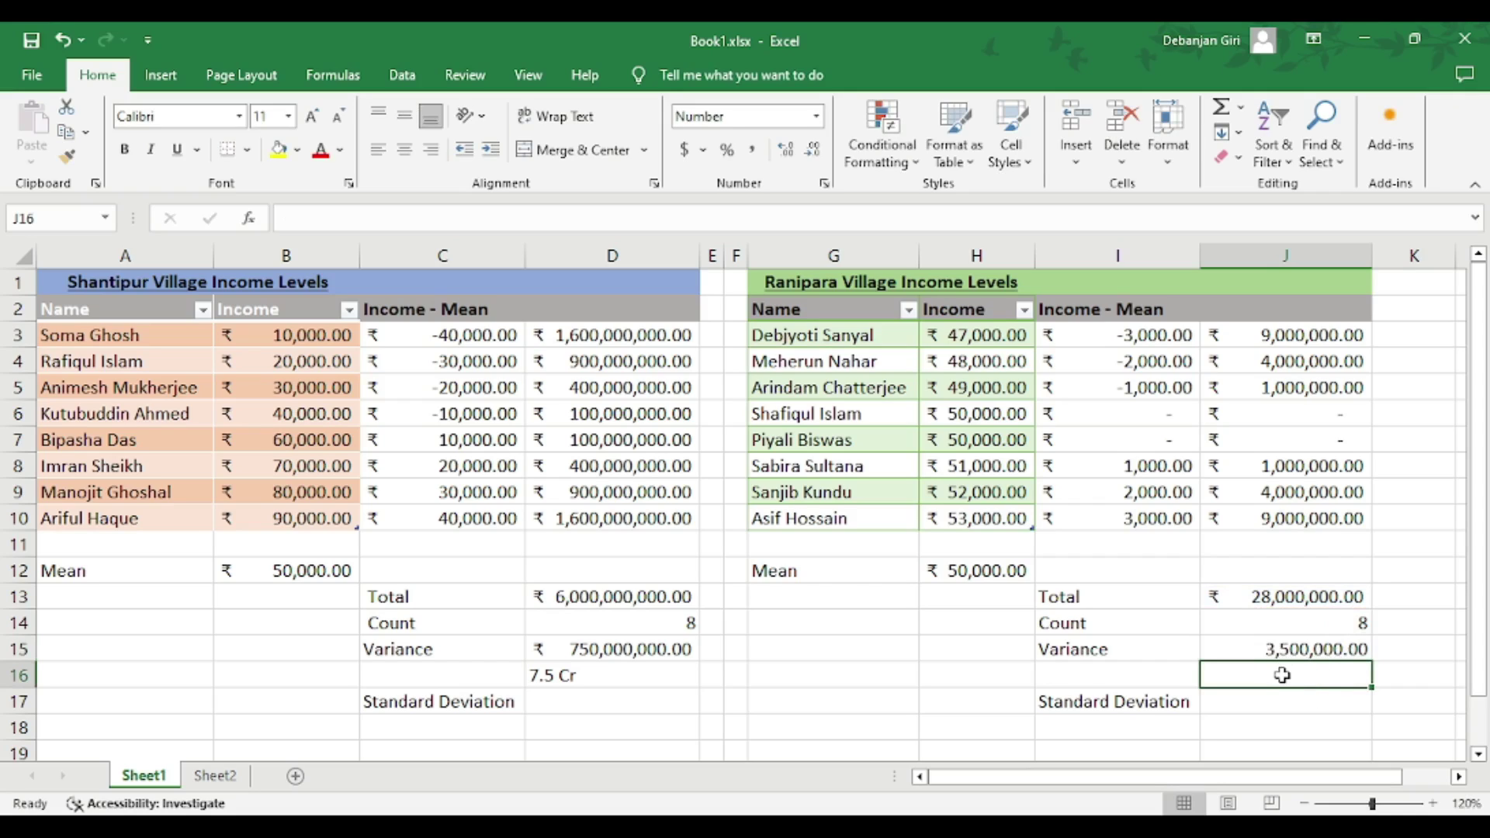
Enter the note 3.5 lakh in J16, directly below the Ranipara variance value.
text(3.)
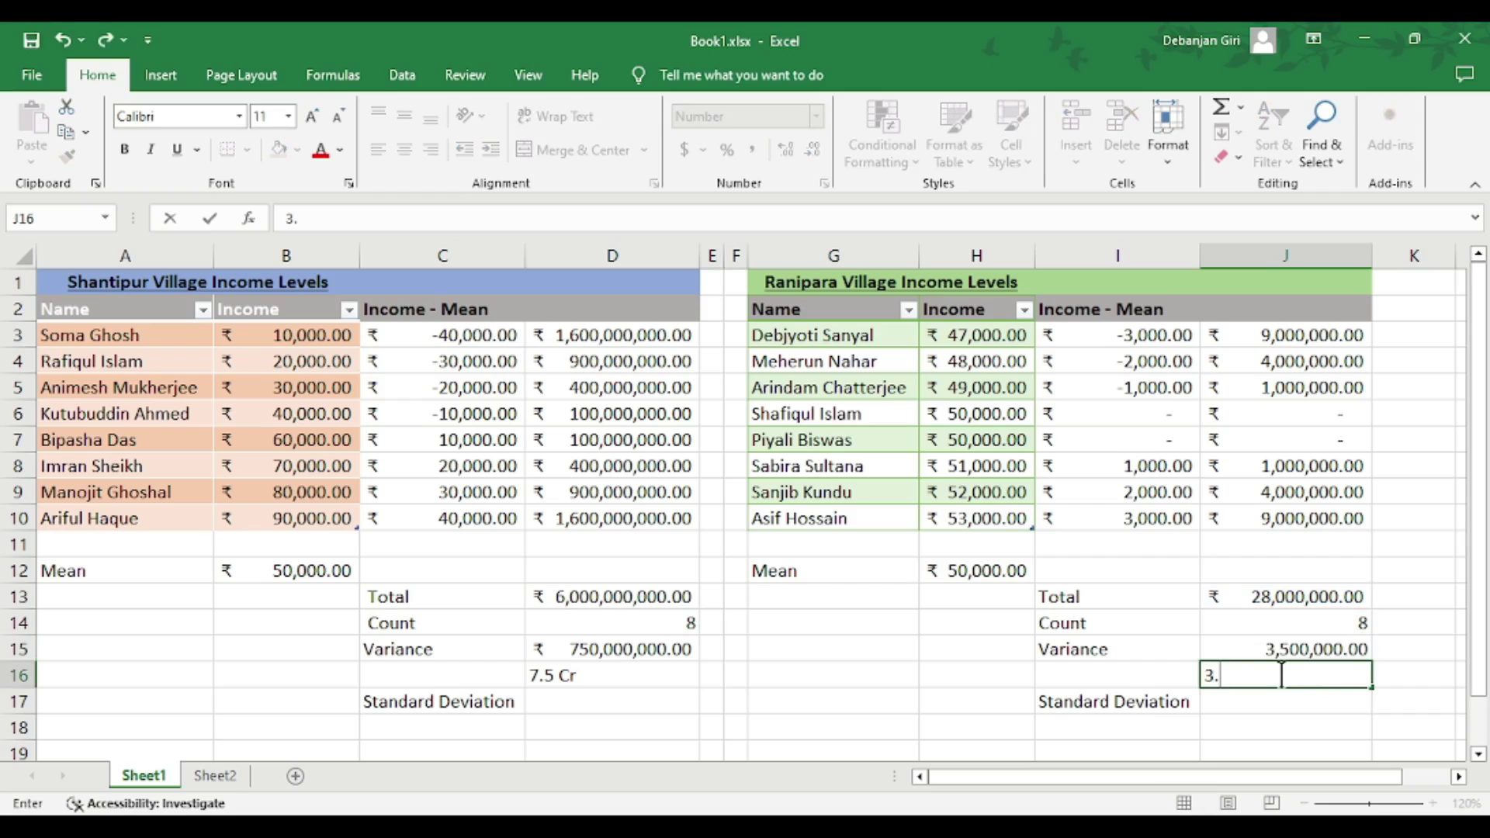
text(5 lakh)
click(905, 699)
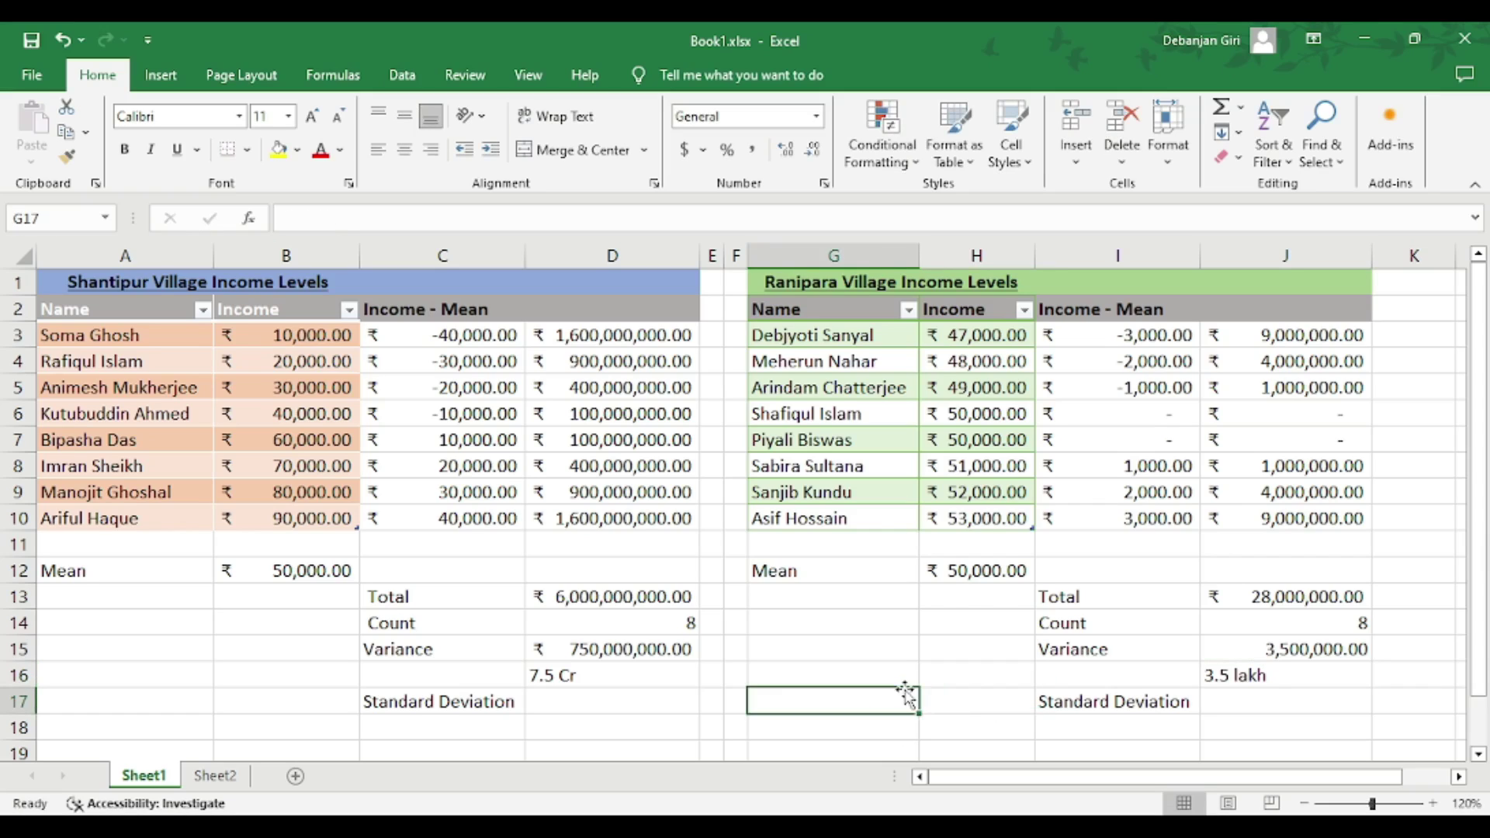
Calculate the Shantipur standard deviation in D17 with the formula =SQRT(D15) and format it as a number with two decimals.
click(582, 700)
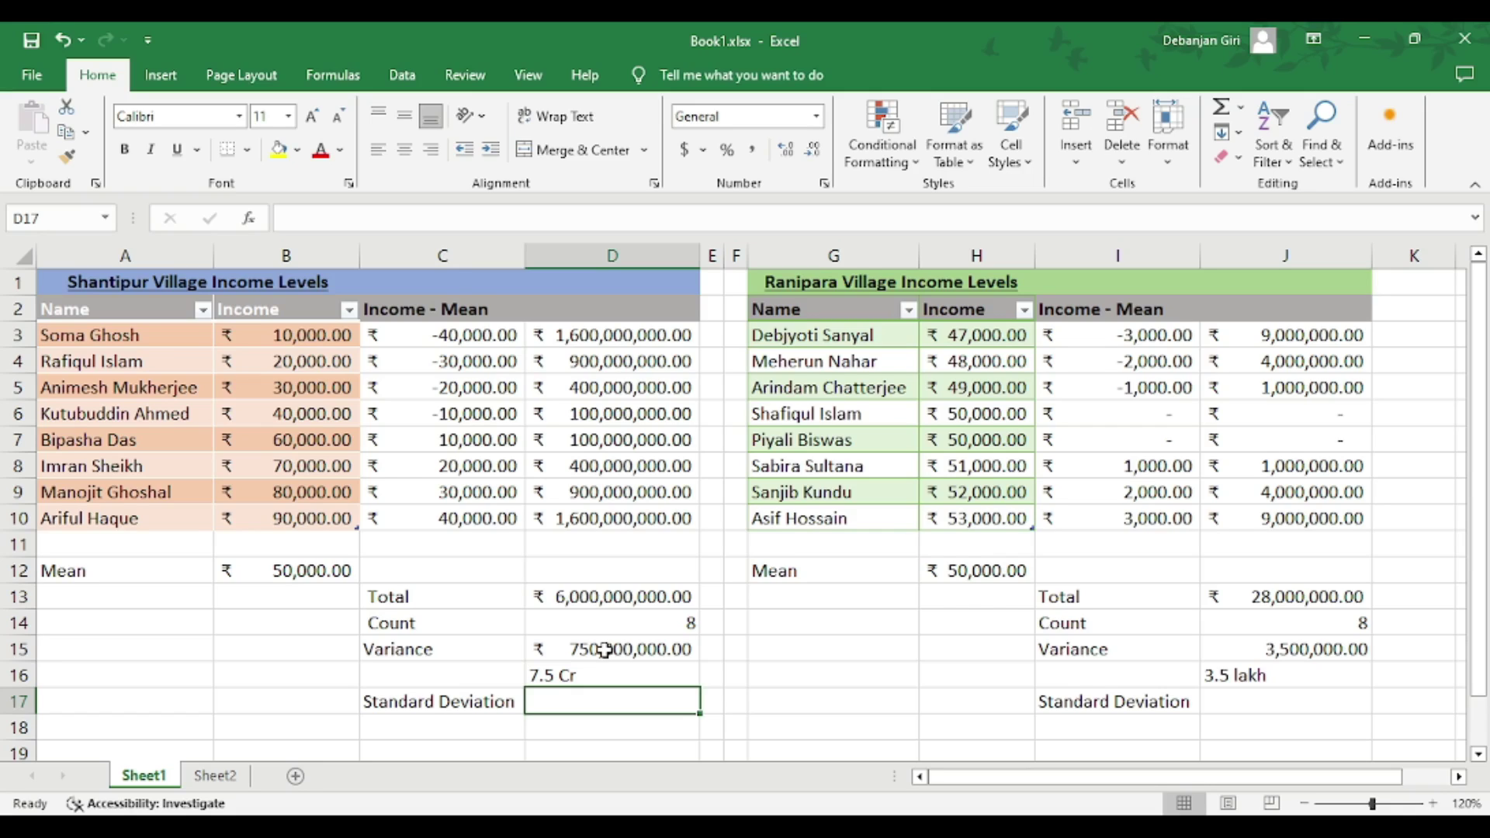
double_click(577, 701)
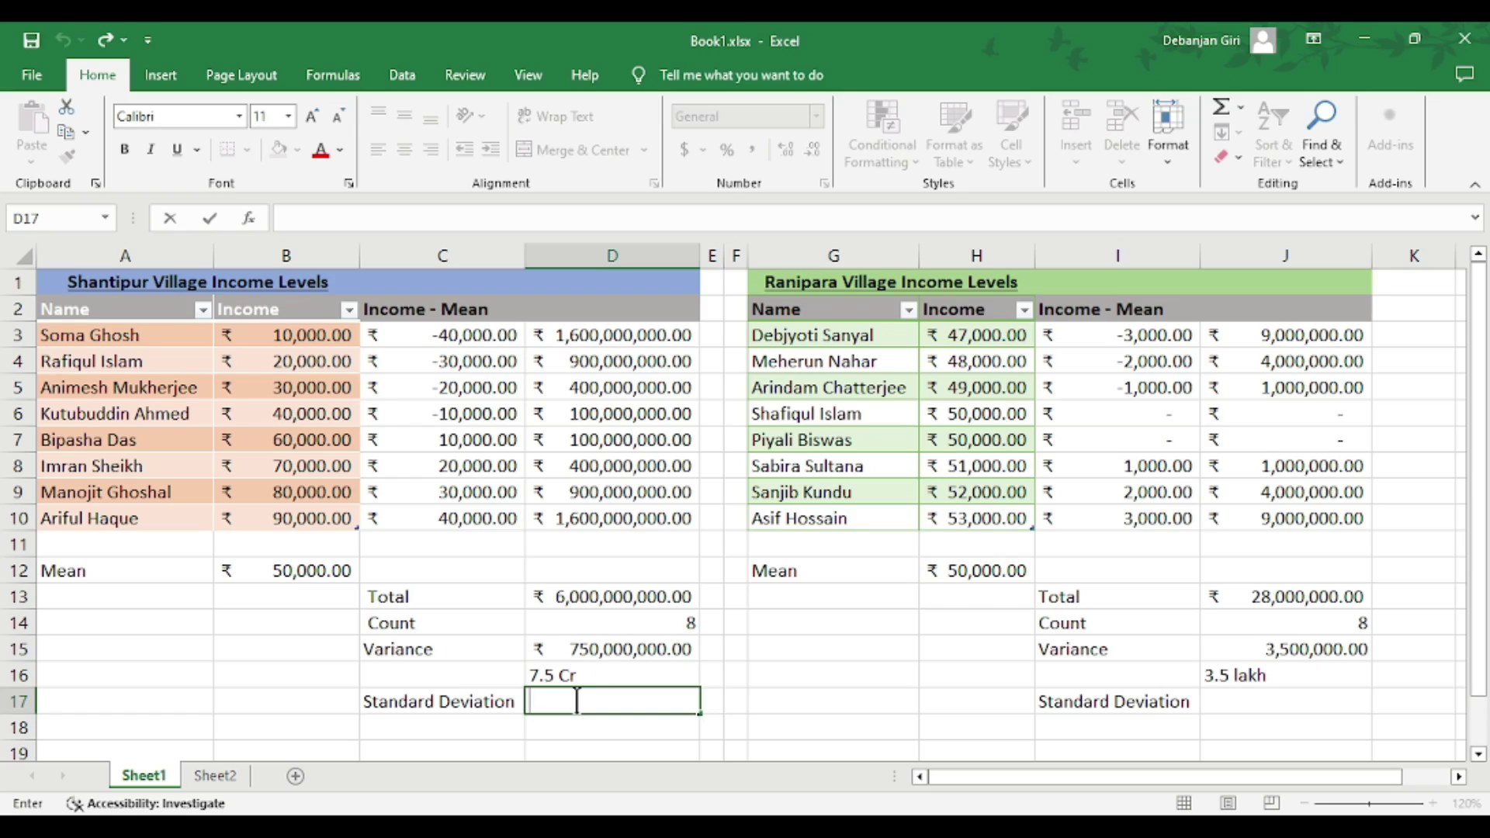
text(=)
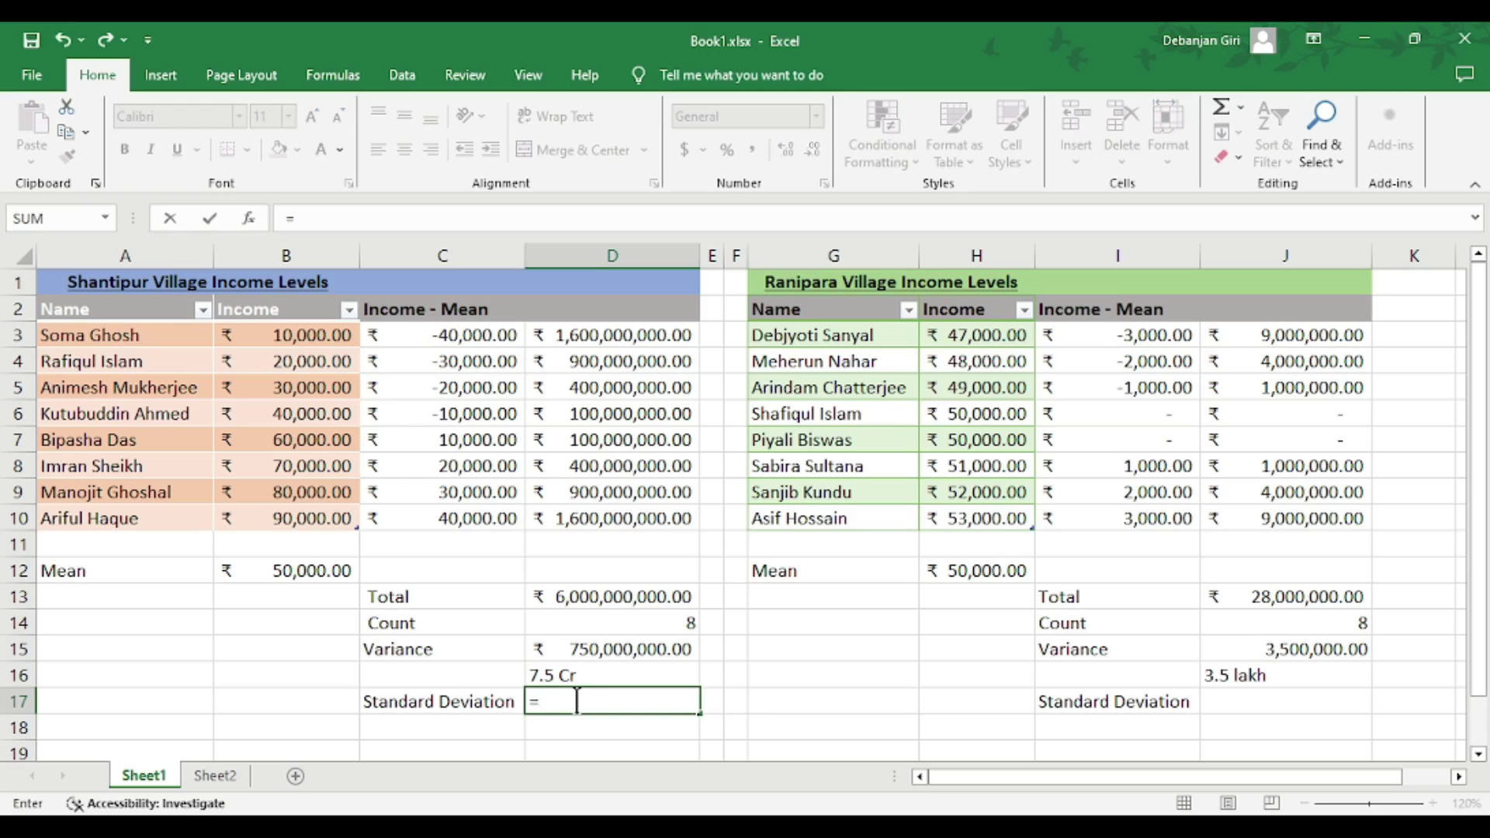
text(sq)
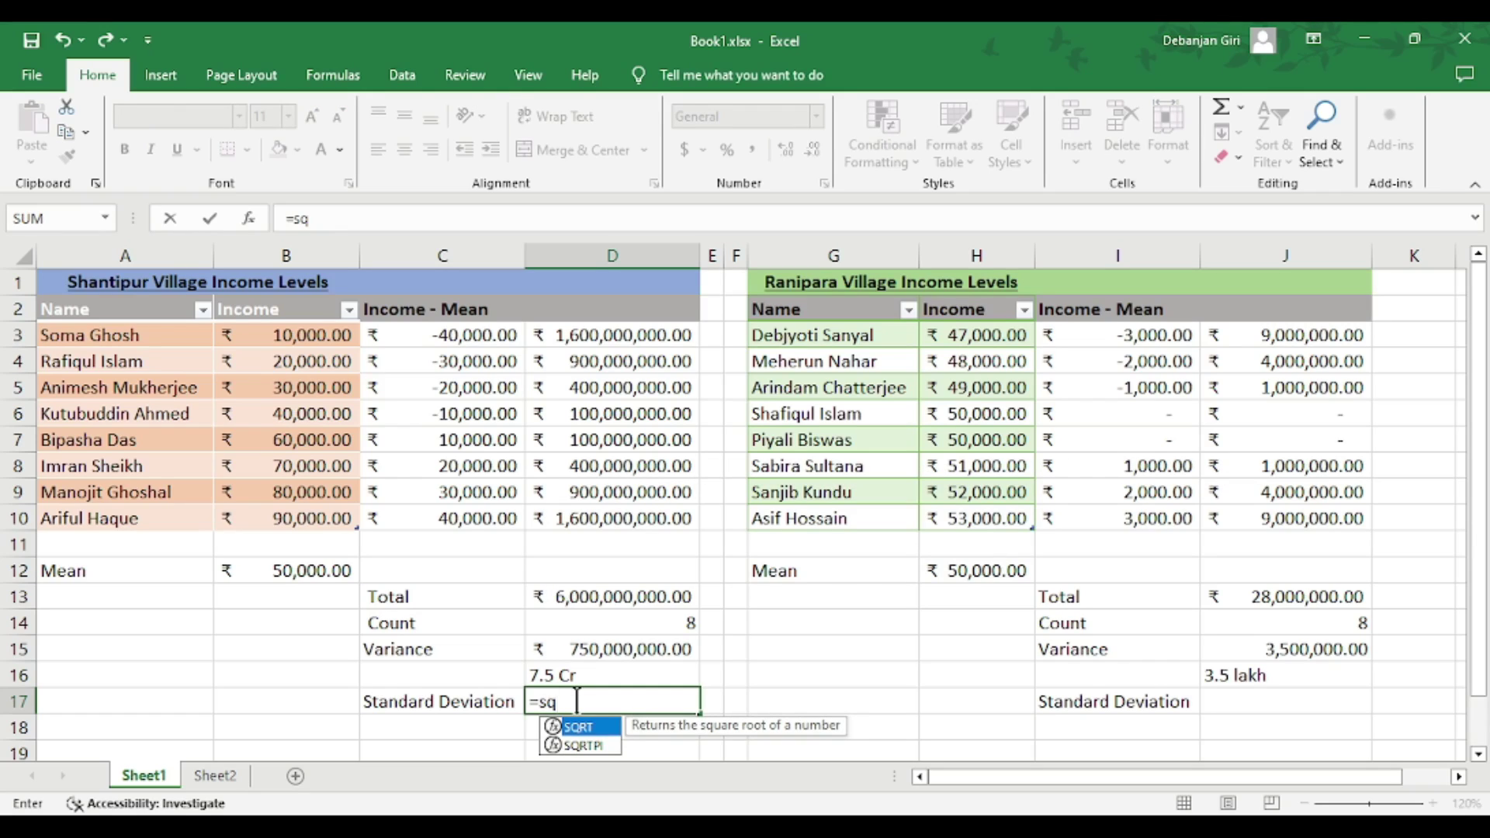
key(Tab)
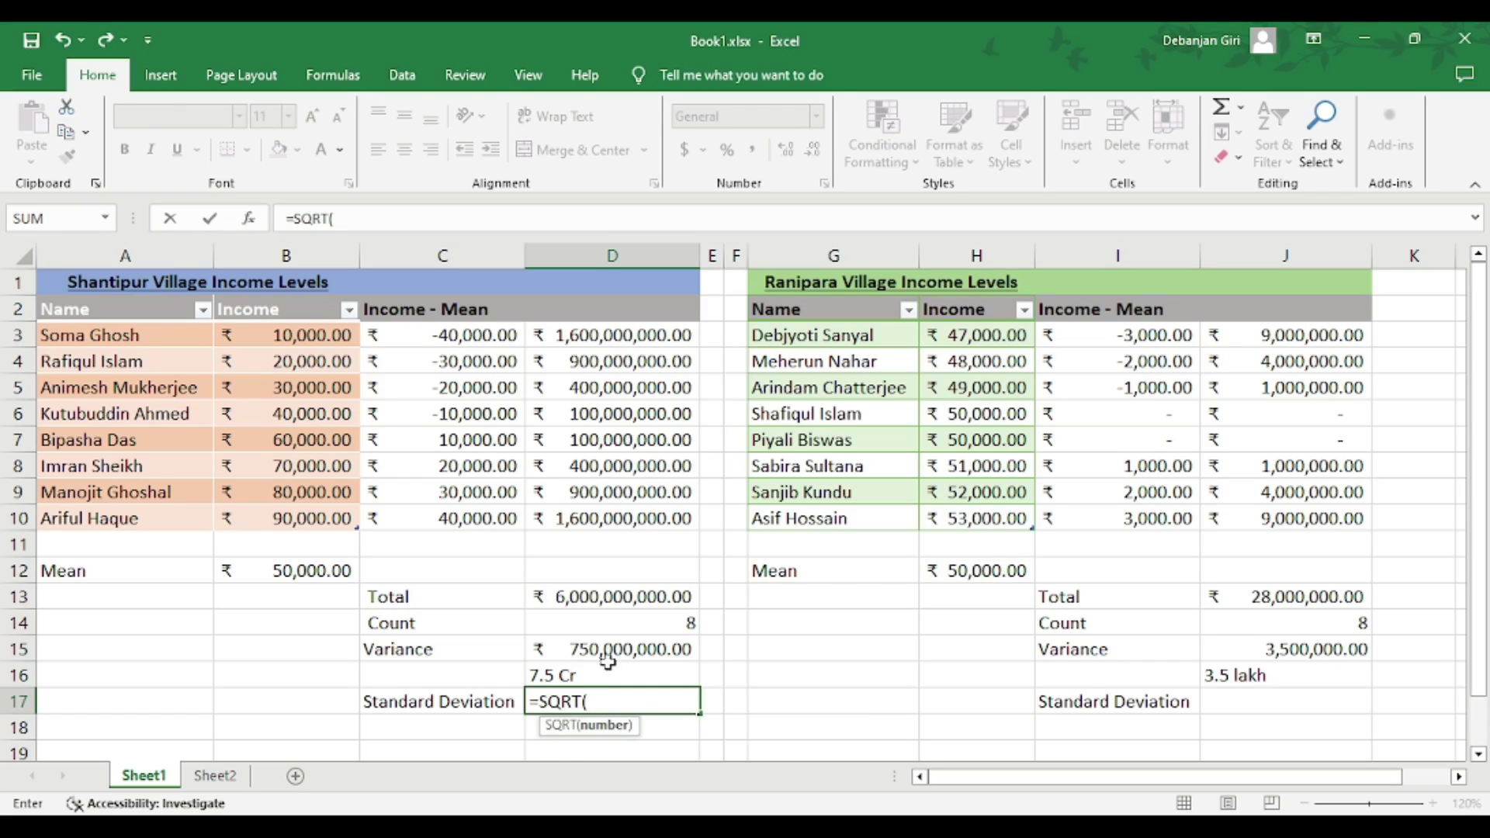
click(681, 649)
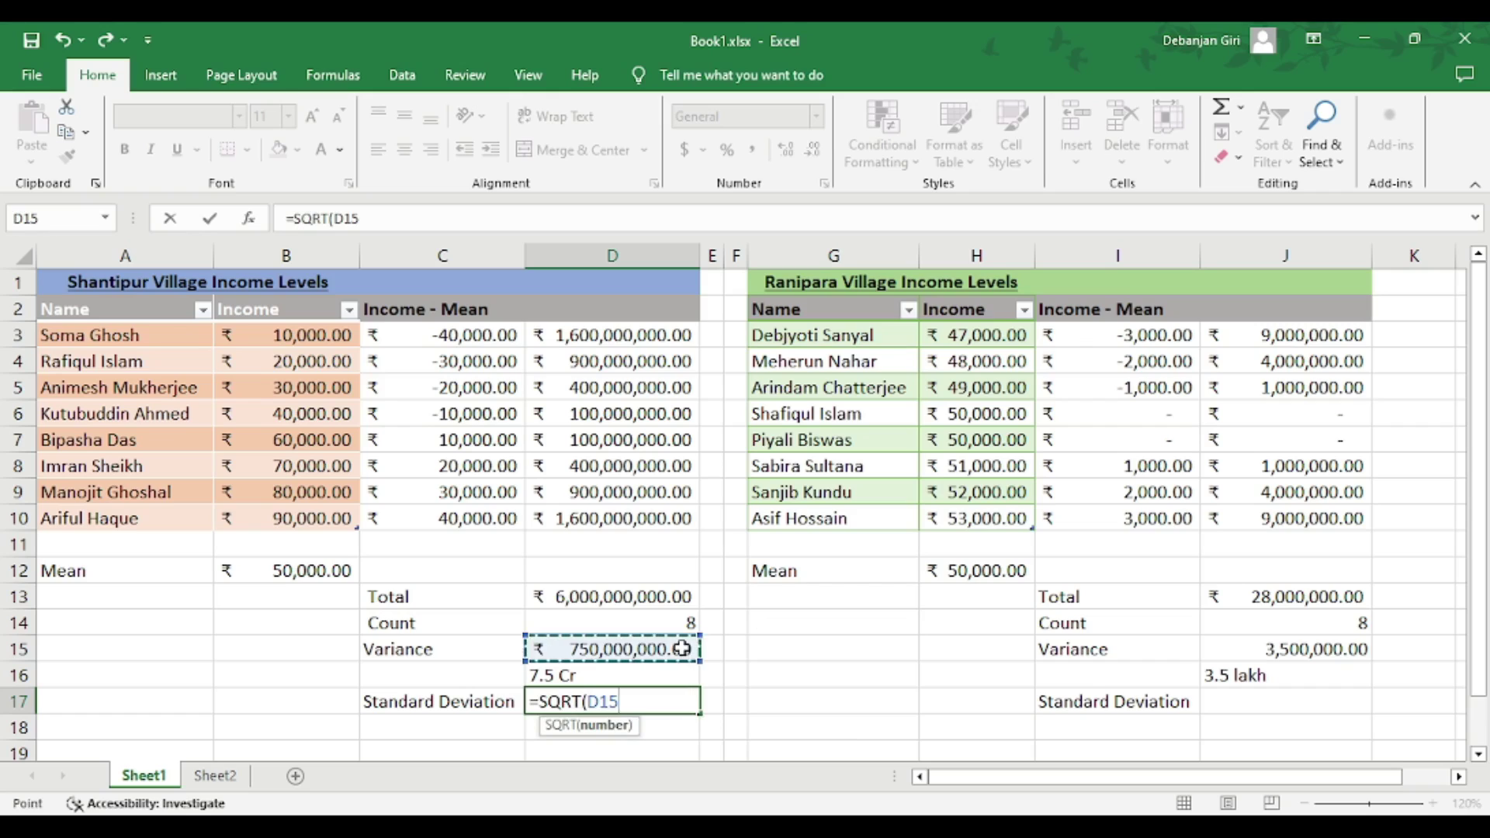
text())
key(Return)
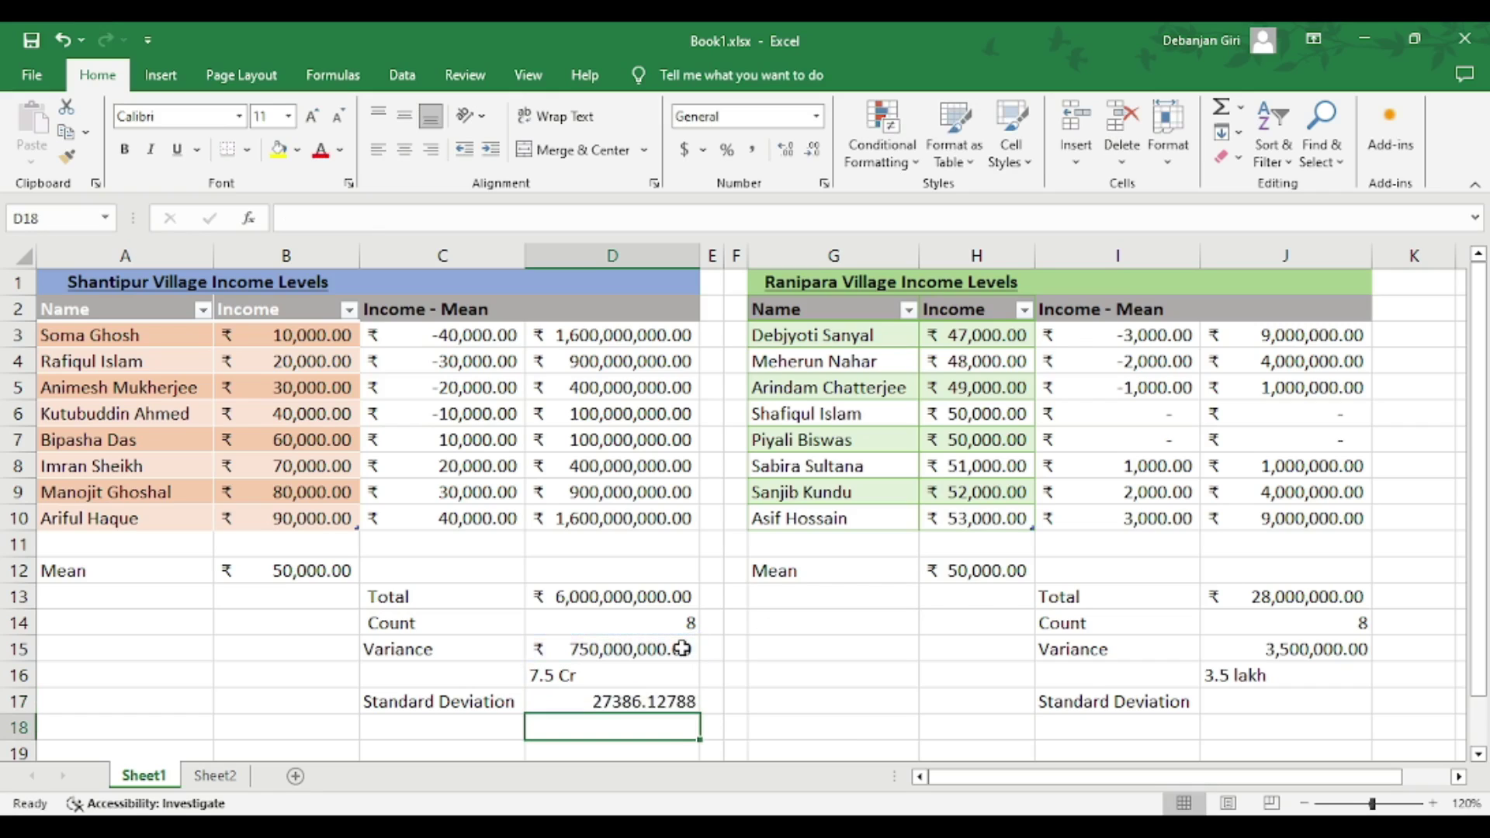
click(674, 701)
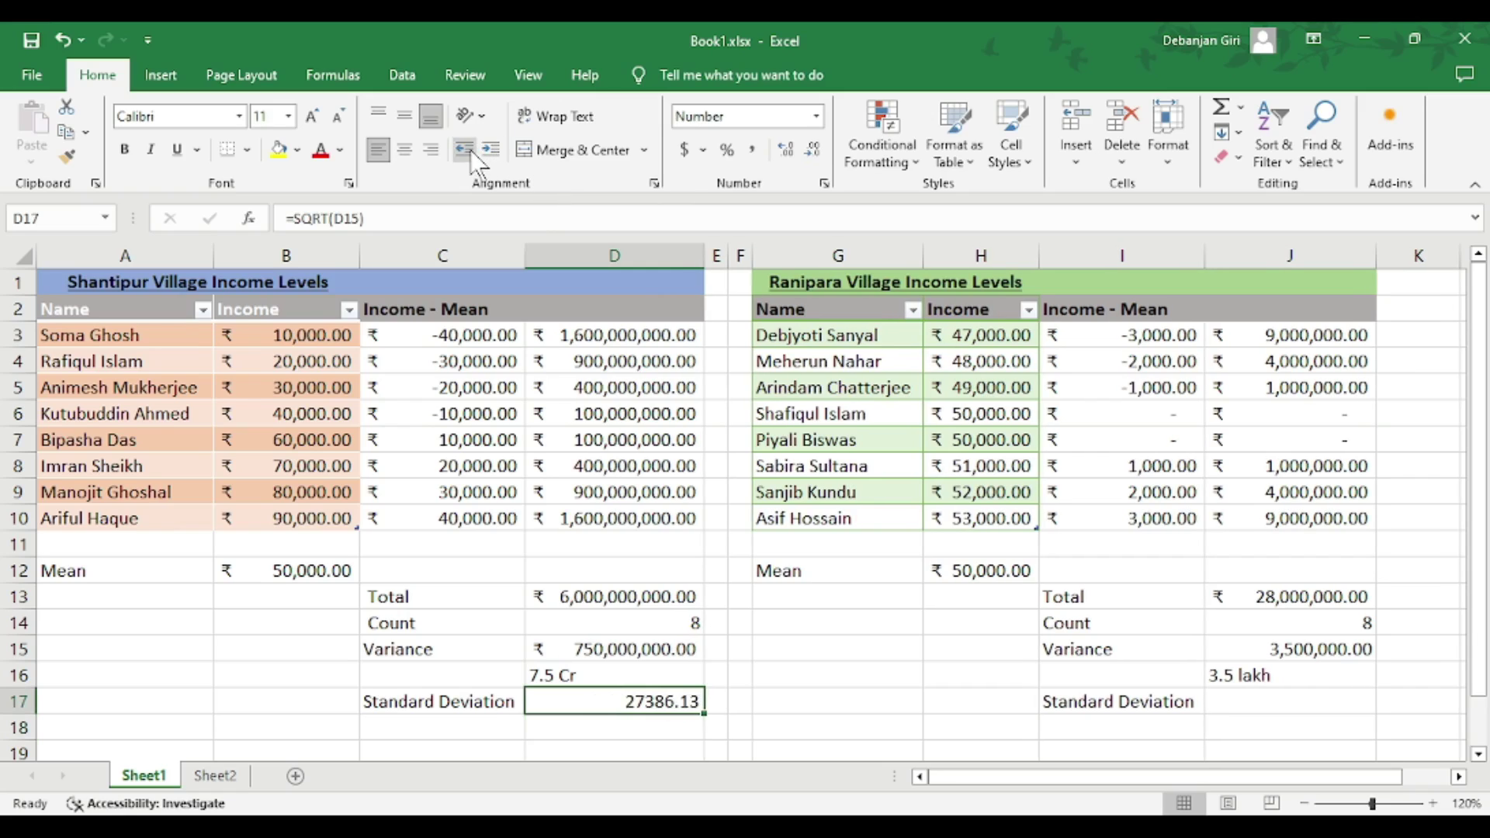
click(820, 672)
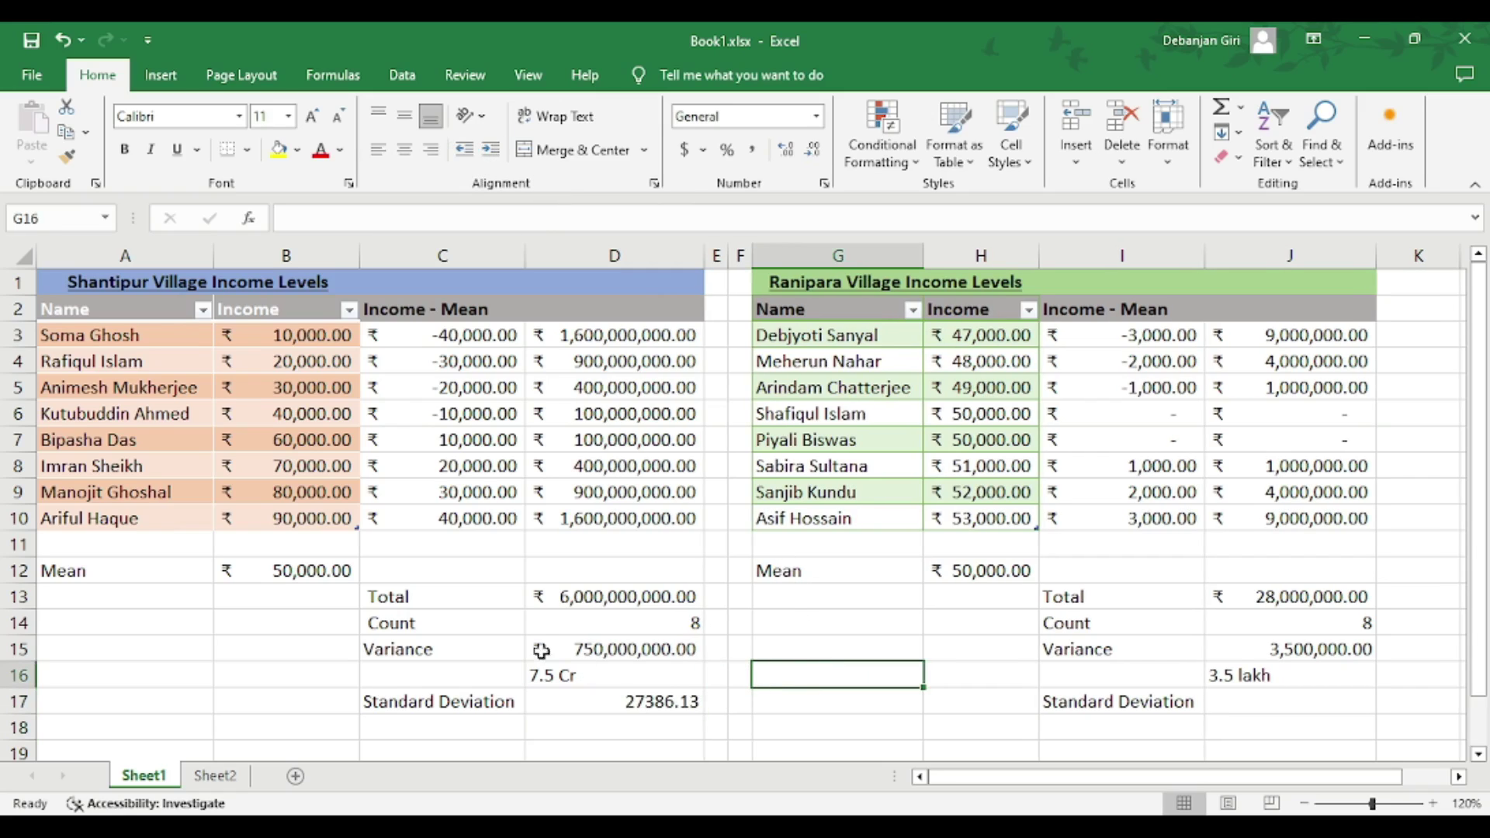
Make the Shantipur Variance cells C15:D15 and Standard Deviation cells C17:D17 bold with a yellow fill.
drag(464, 651, 592, 649)
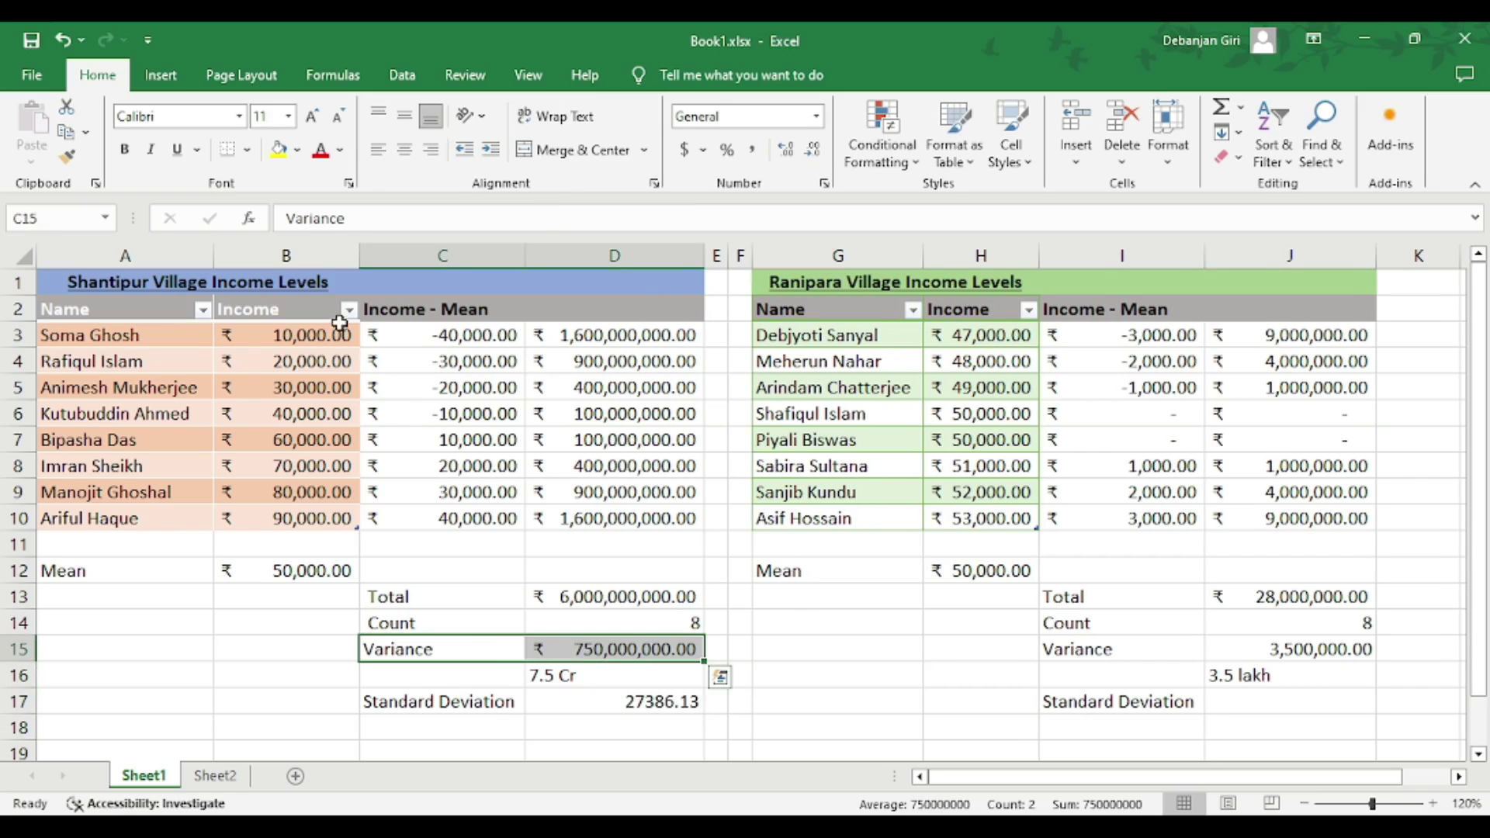
click(279, 149)
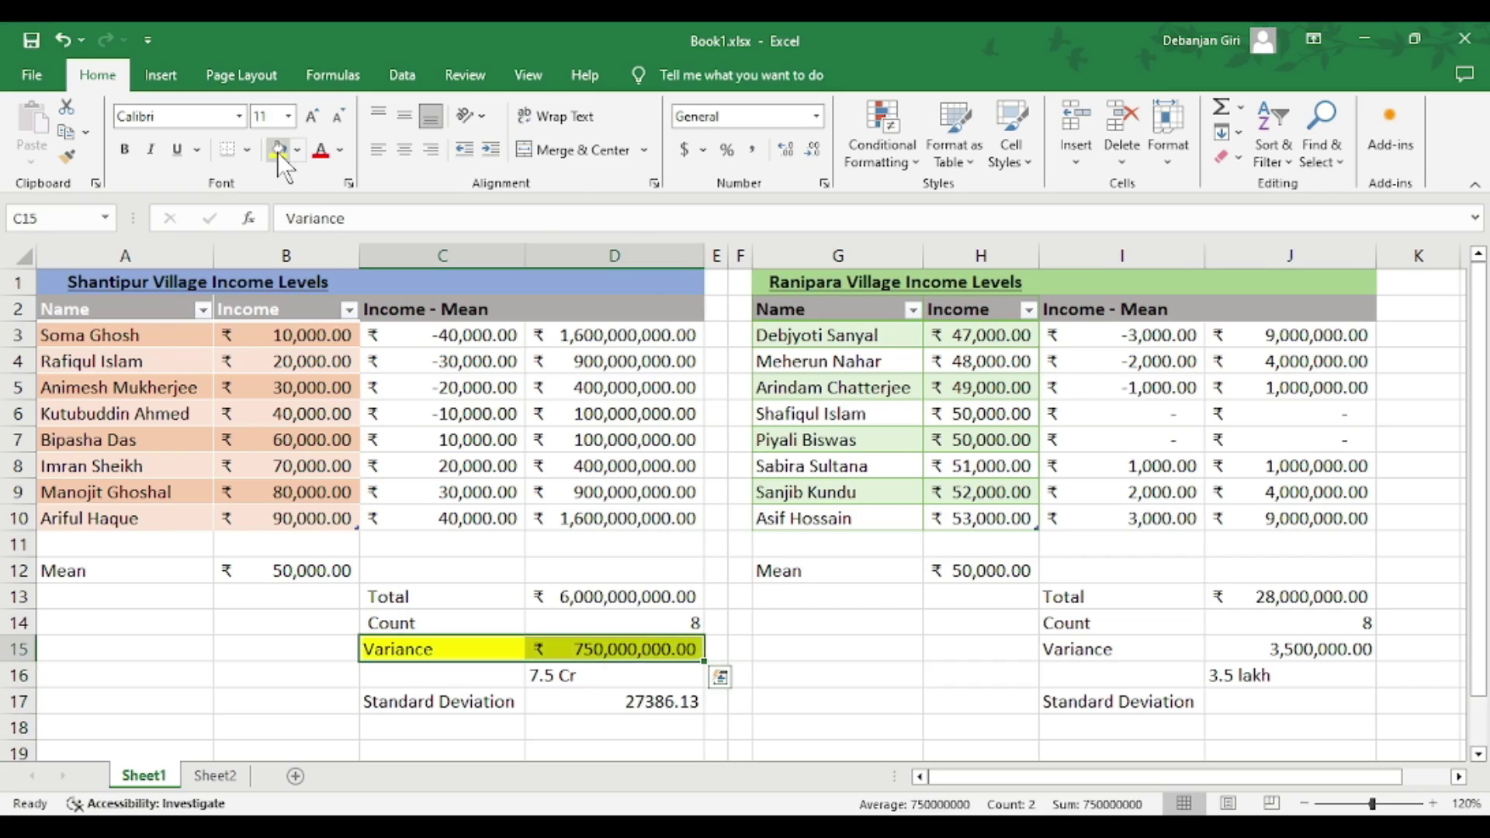
click(125, 150)
drag(406, 702, 592, 705)
click(128, 149)
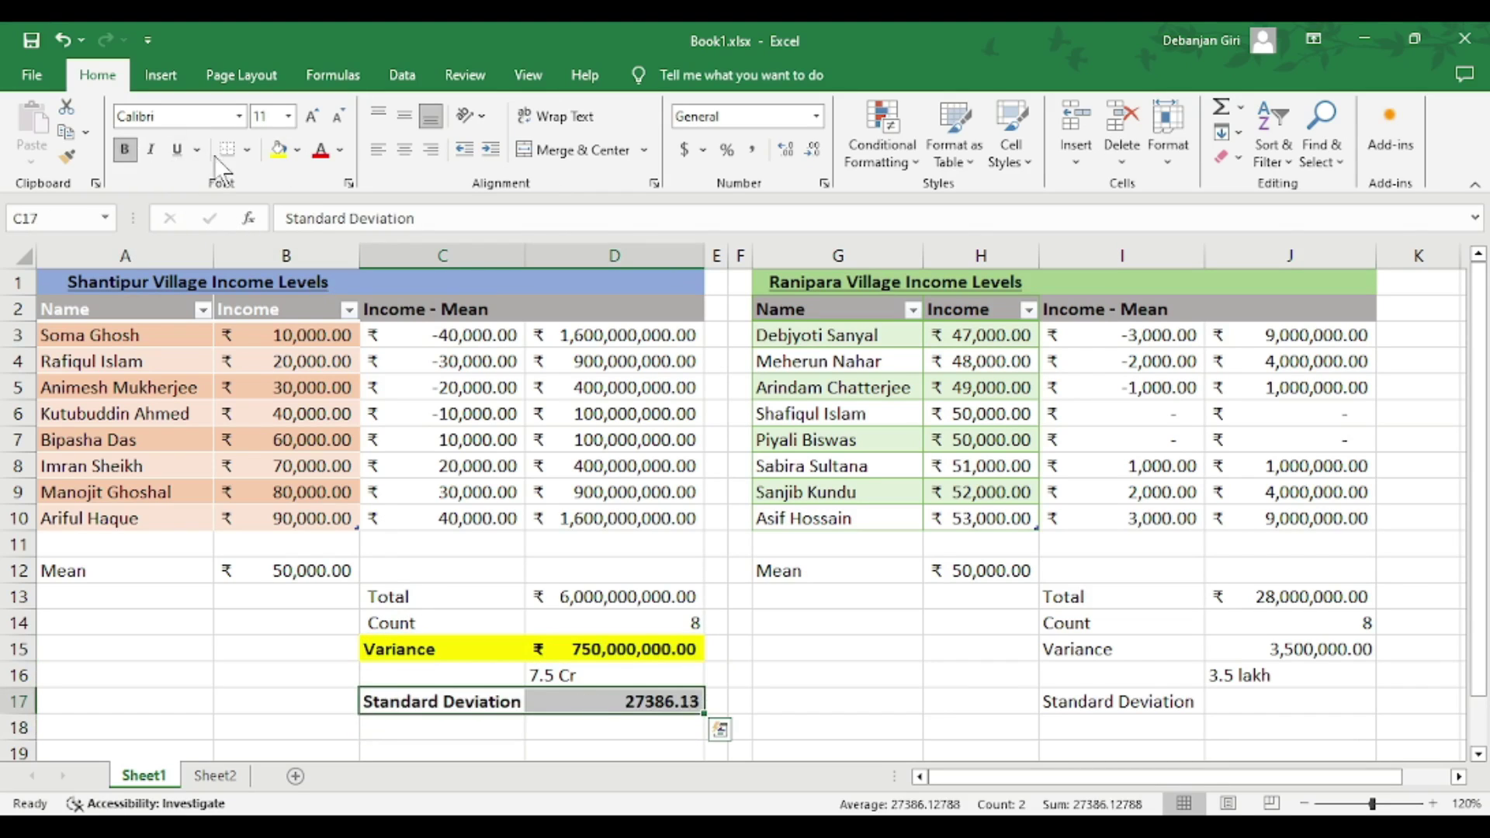
click(279, 150)
click(858, 686)
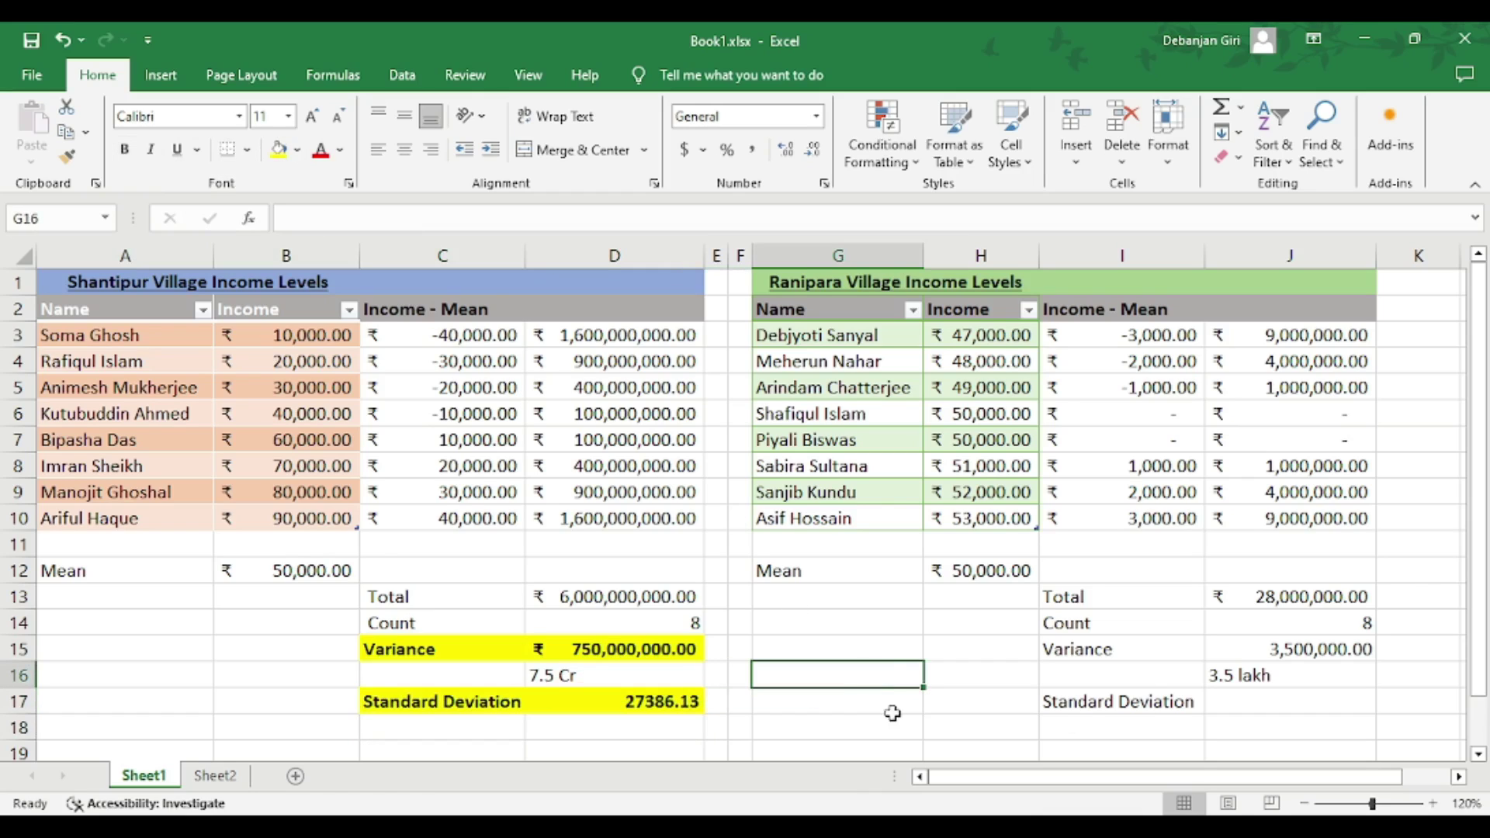
Make the Ranipara Variance label and value in I15:J15 bold with a yellow fill.
drag(1071, 649, 1267, 652)
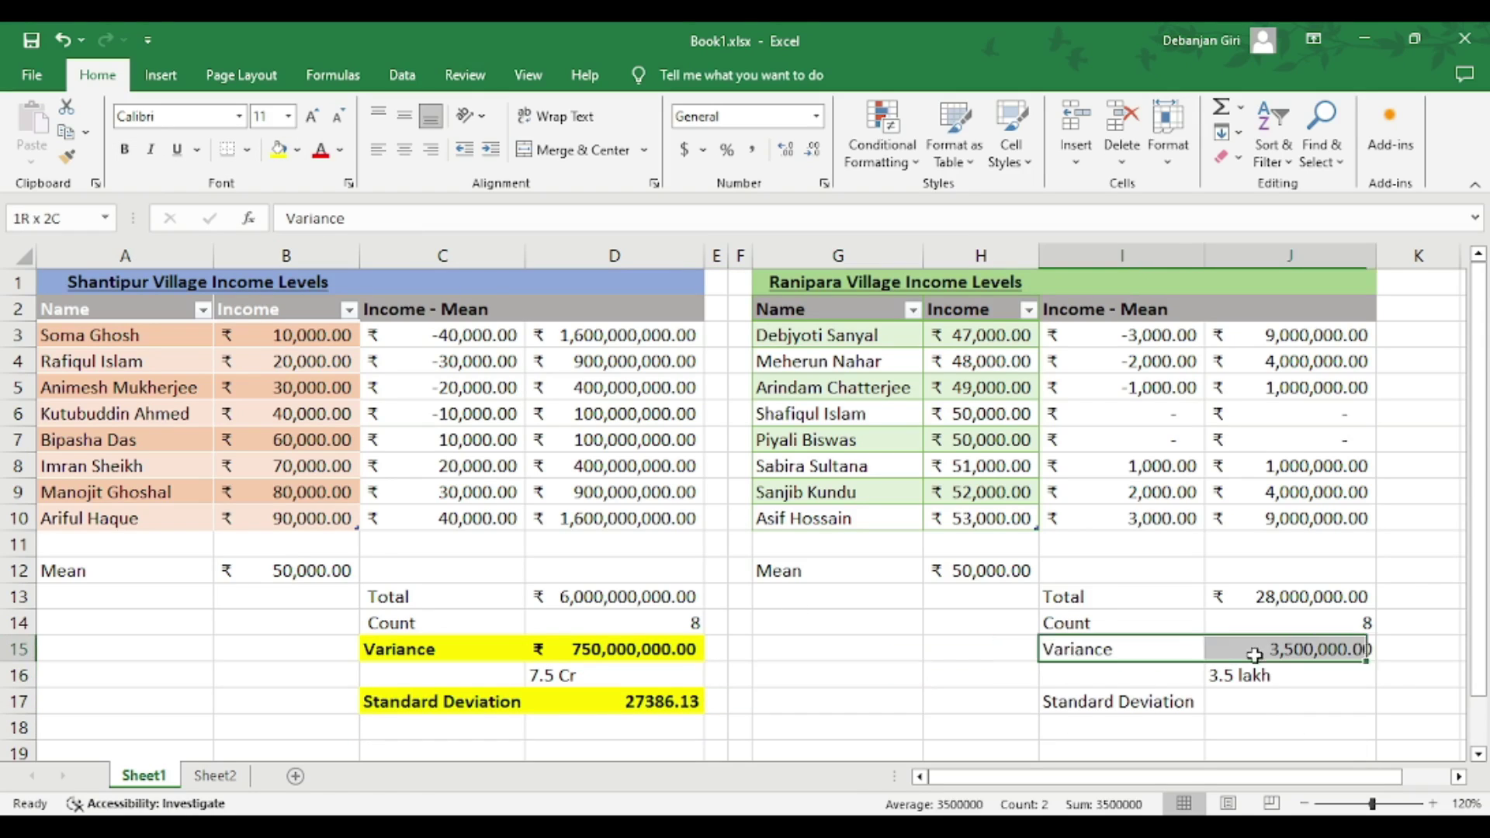
click(278, 150)
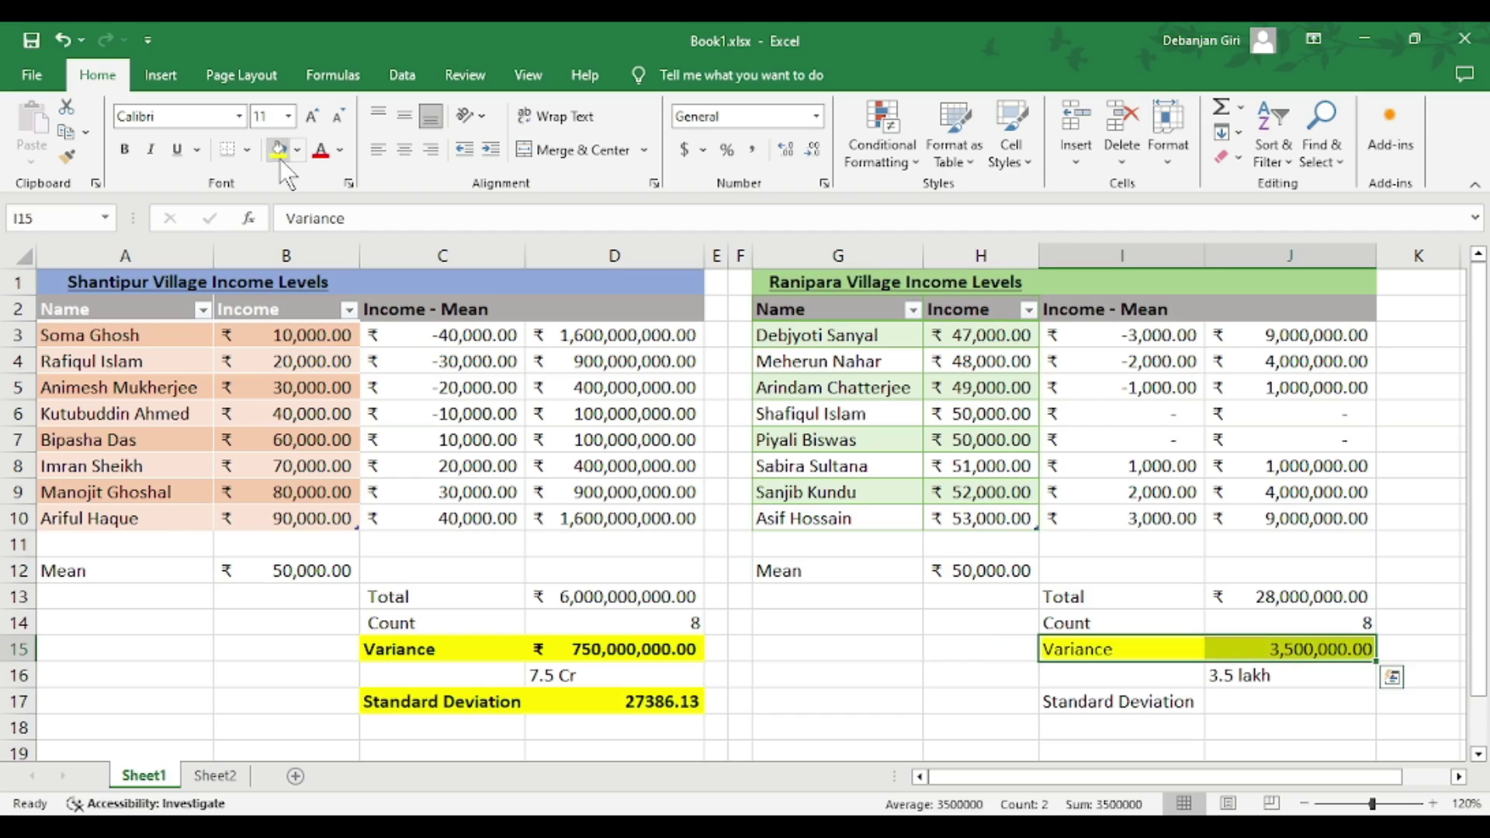
click(128, 156)
Calculate the Ranipara standard deviation in J17 with the formula =SQRT(J15).
click(1259, 705)
text(=sqrt)
key(Tab)
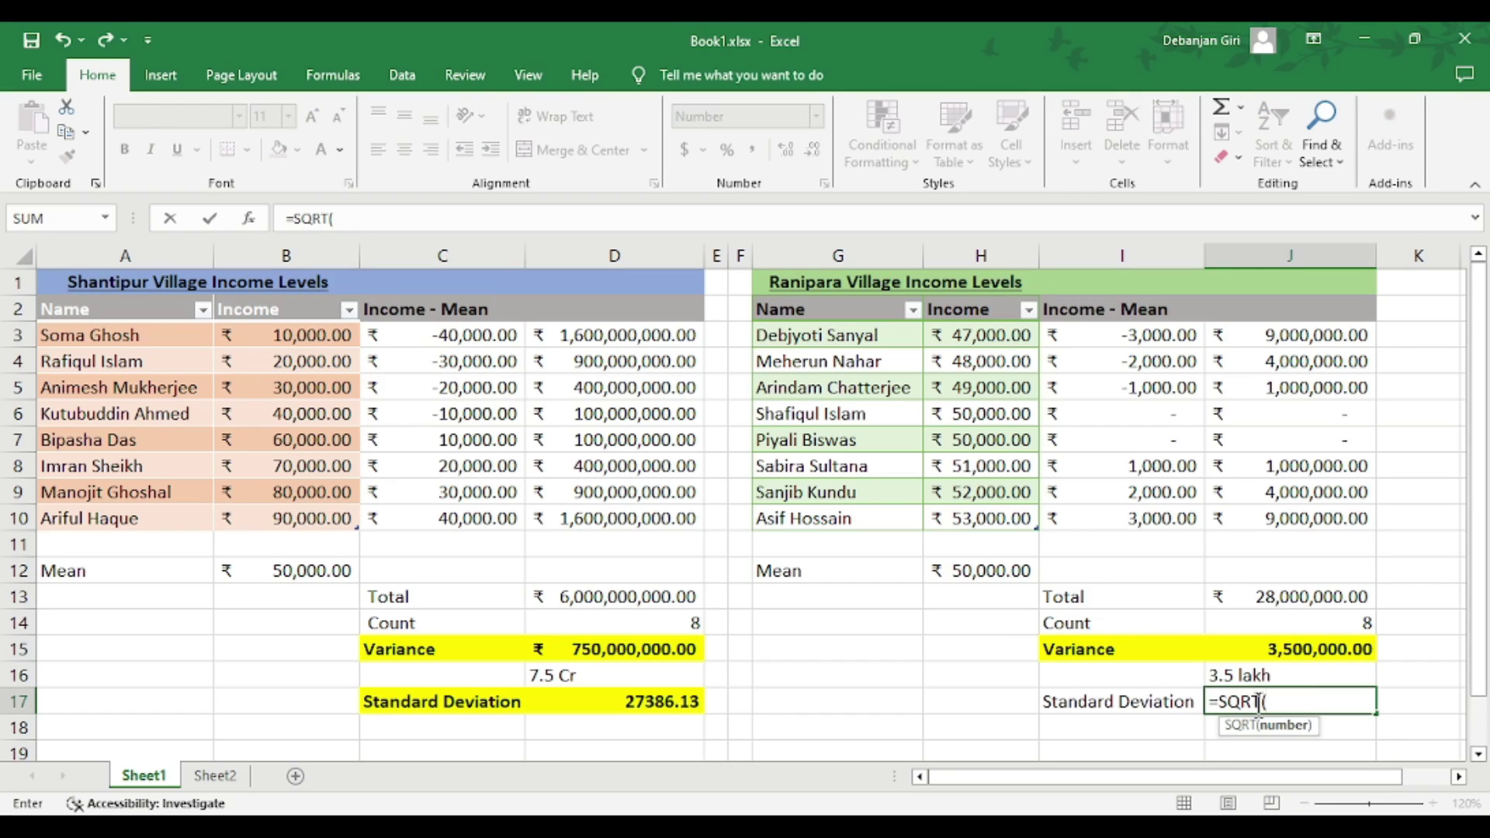
click(1282, 647)
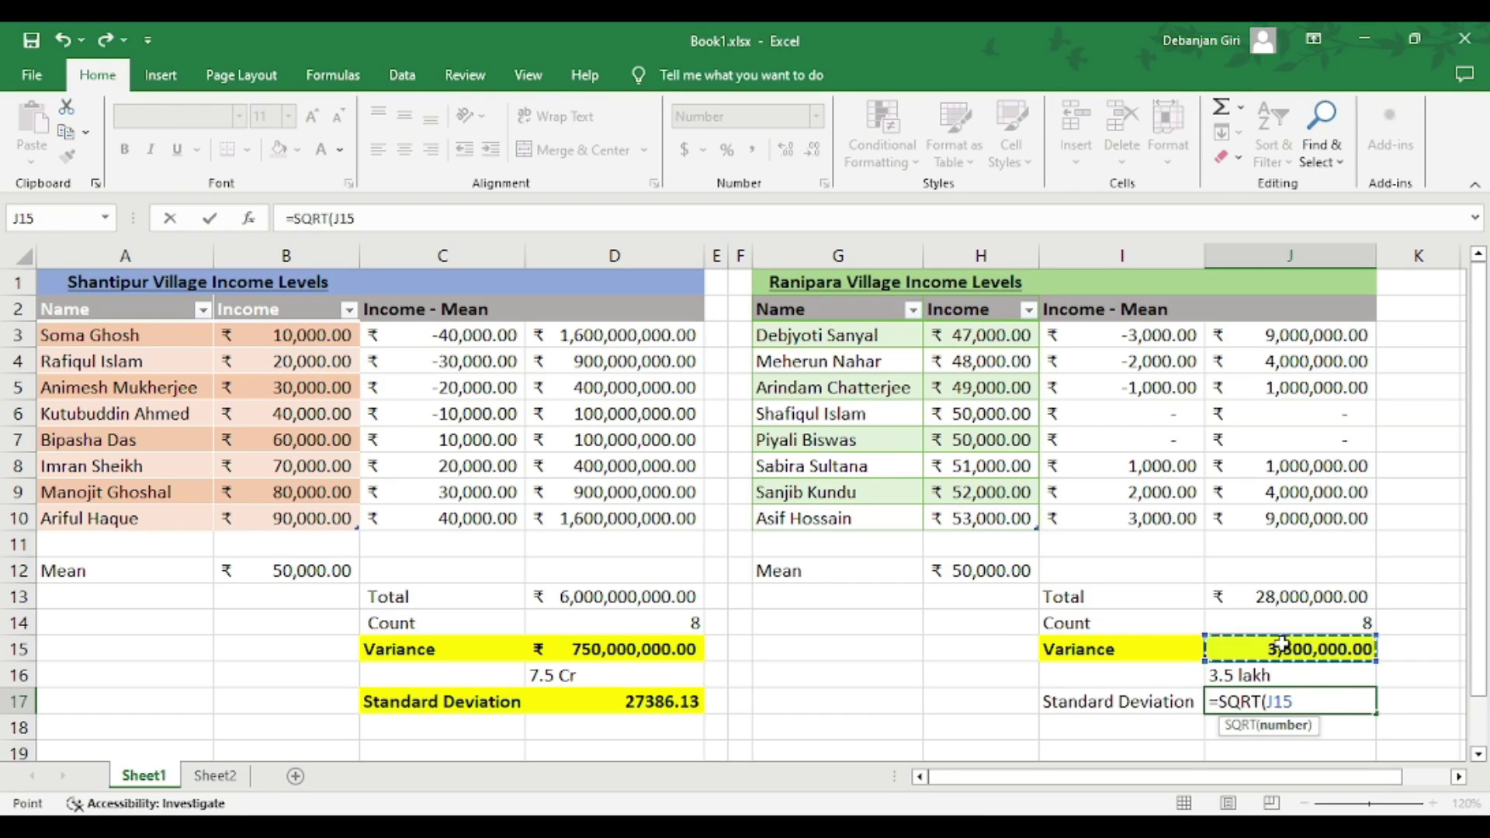
text())
key(Return)
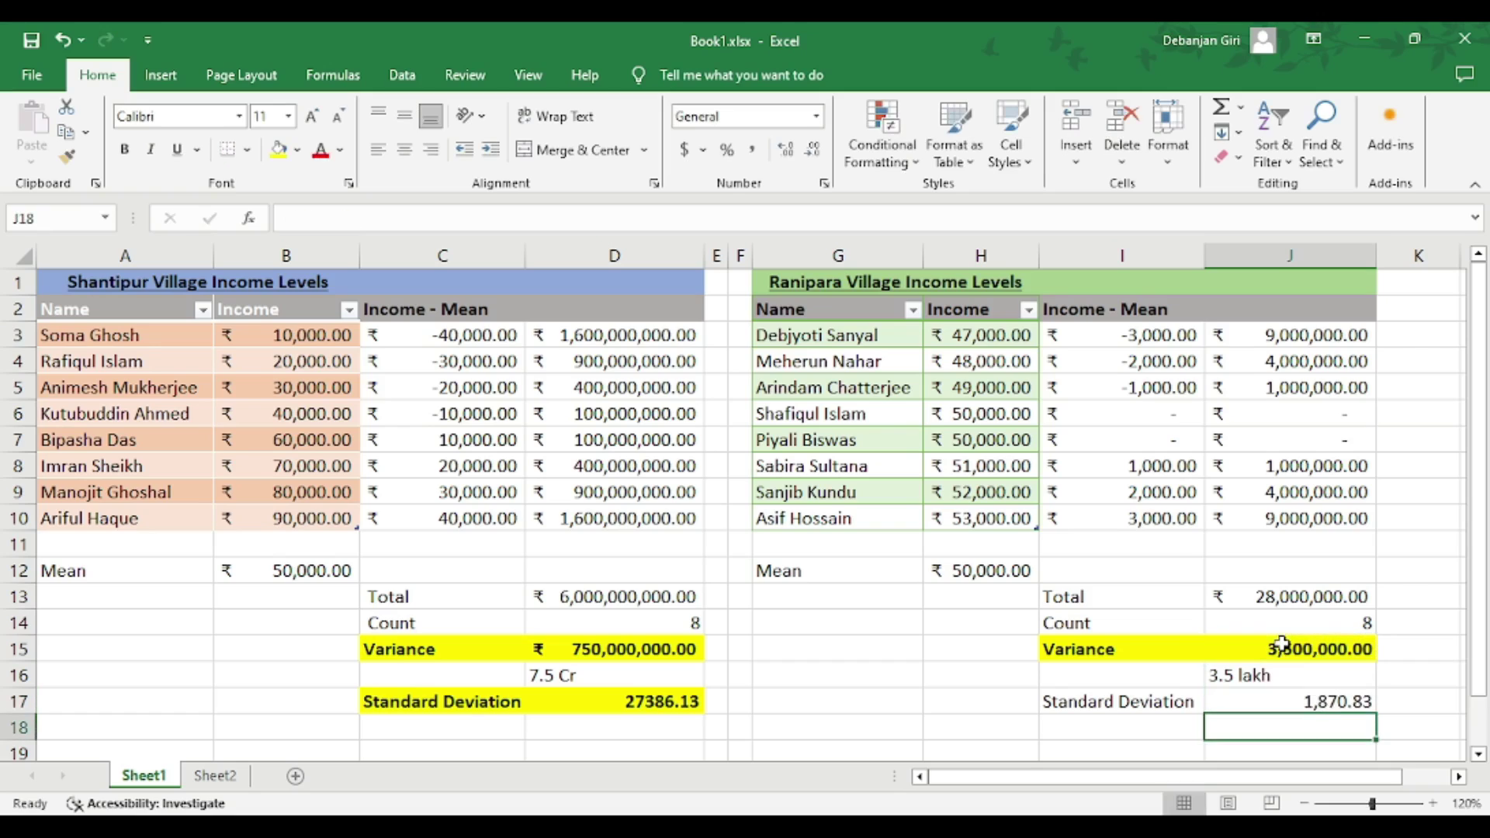
click(1315, 703)
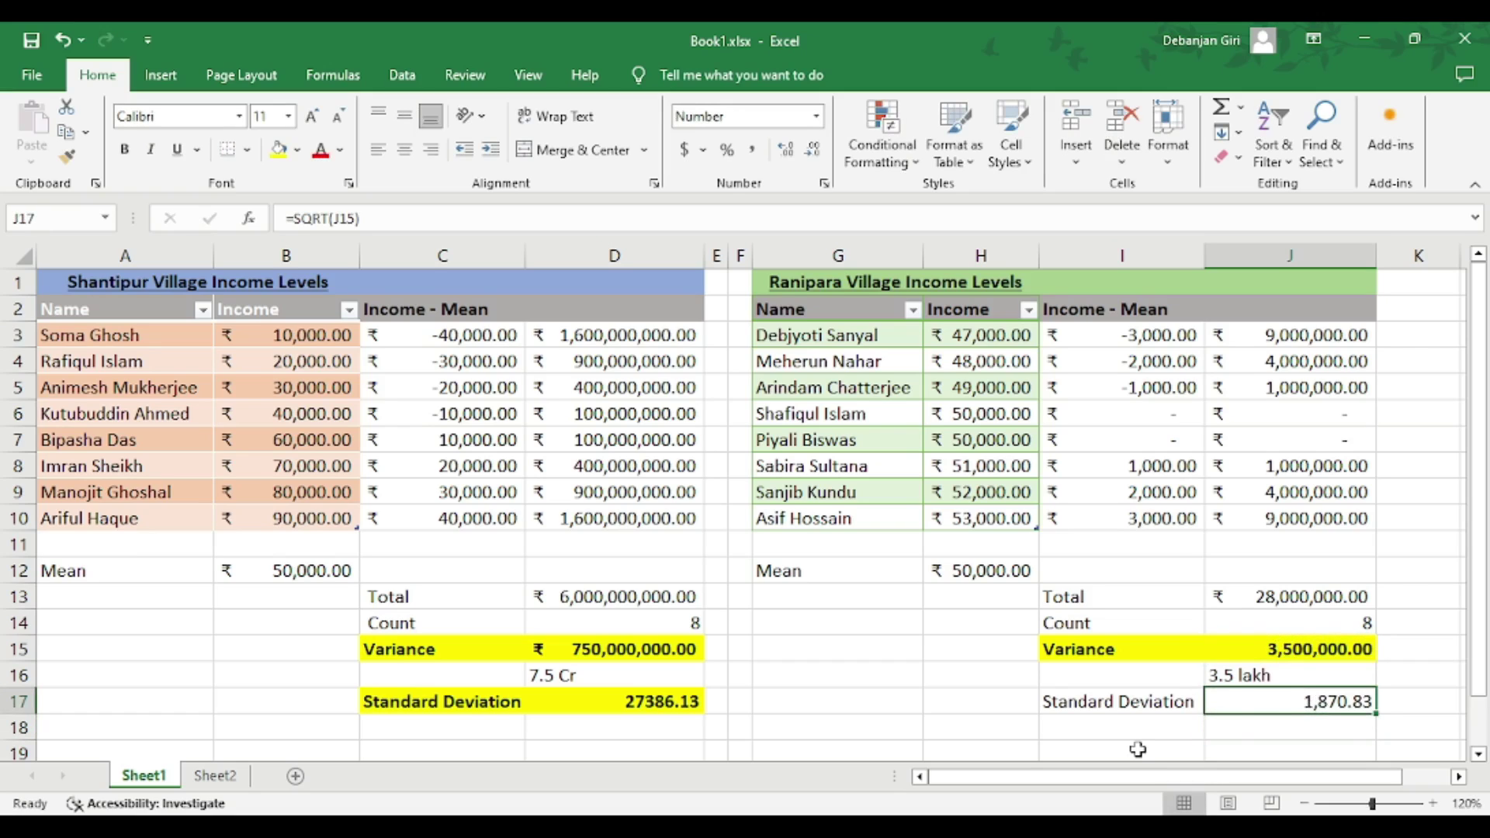
Make the Ranipara Standard Deviation label and value in I17:J17 bold with a yellow fill.
drag(1156, 706, 1262, 714)
key(ctrl+b)
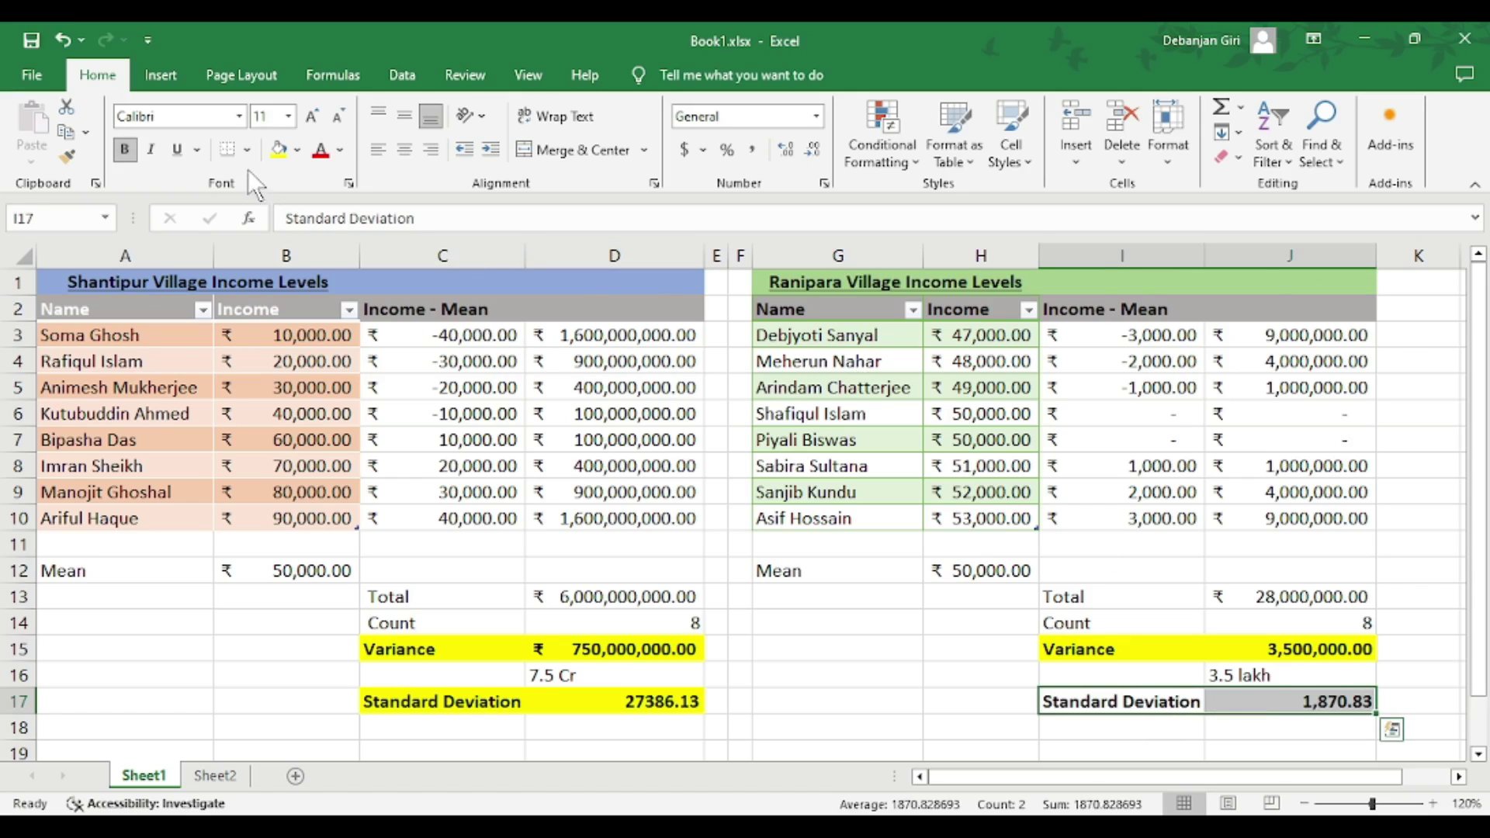
click(271, 149)
click(780, 571)
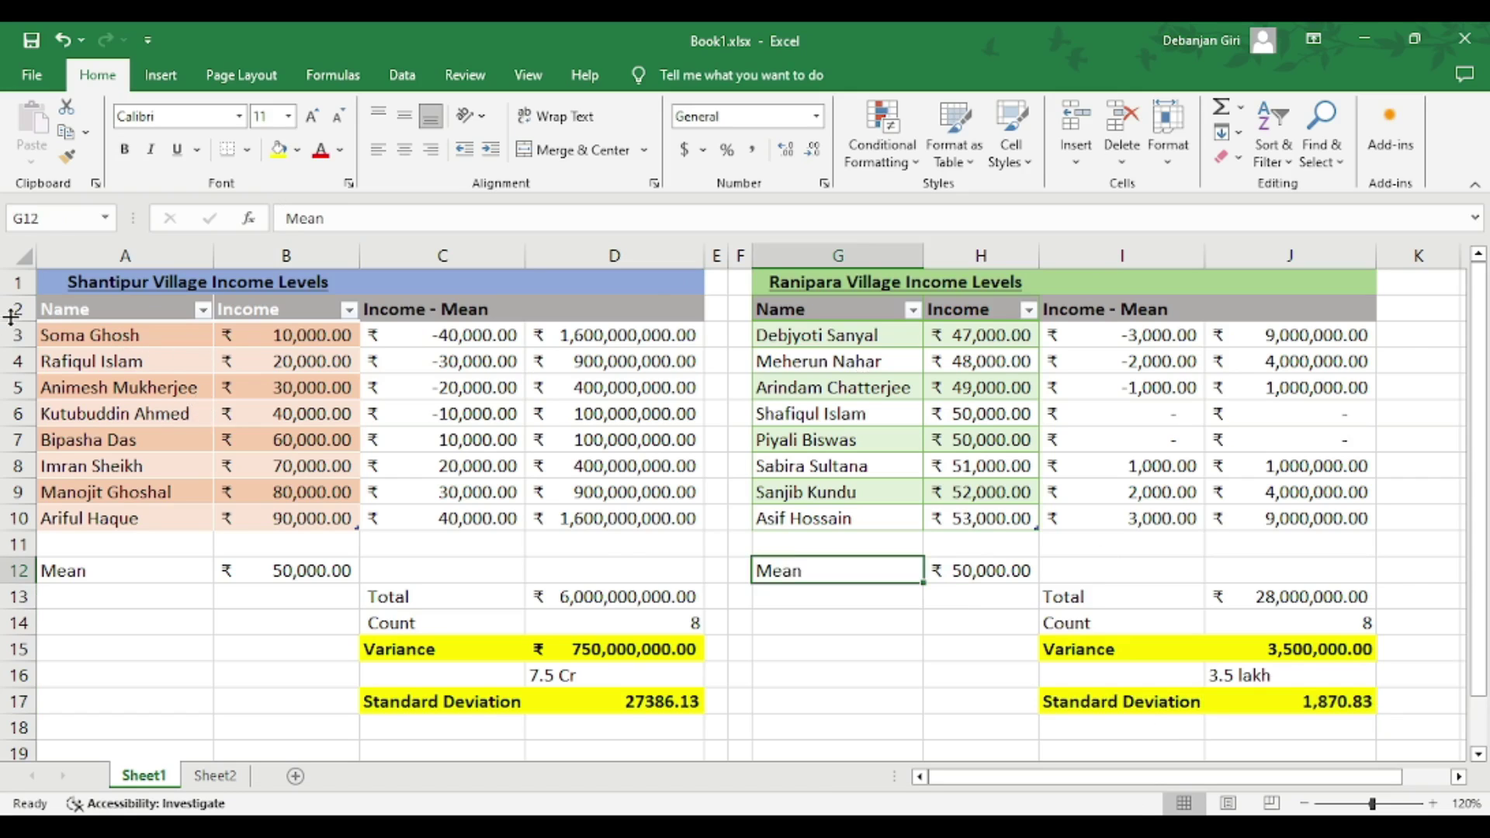
Hide rows 2 to 11, which hold the individual incomes and deviations of both villages.
drag(12, 308, 9, 545)
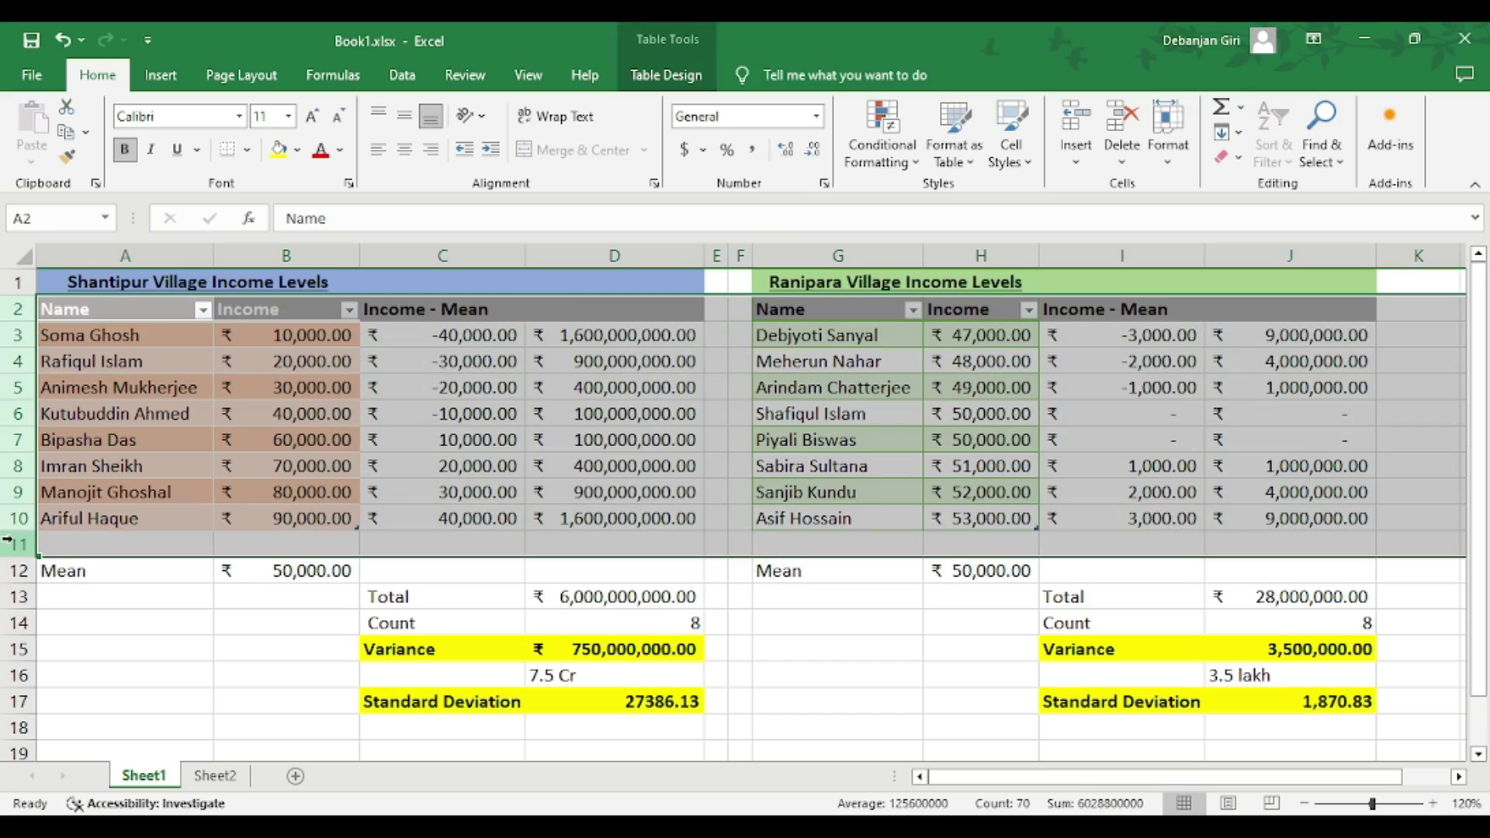
right_click(9, 489)
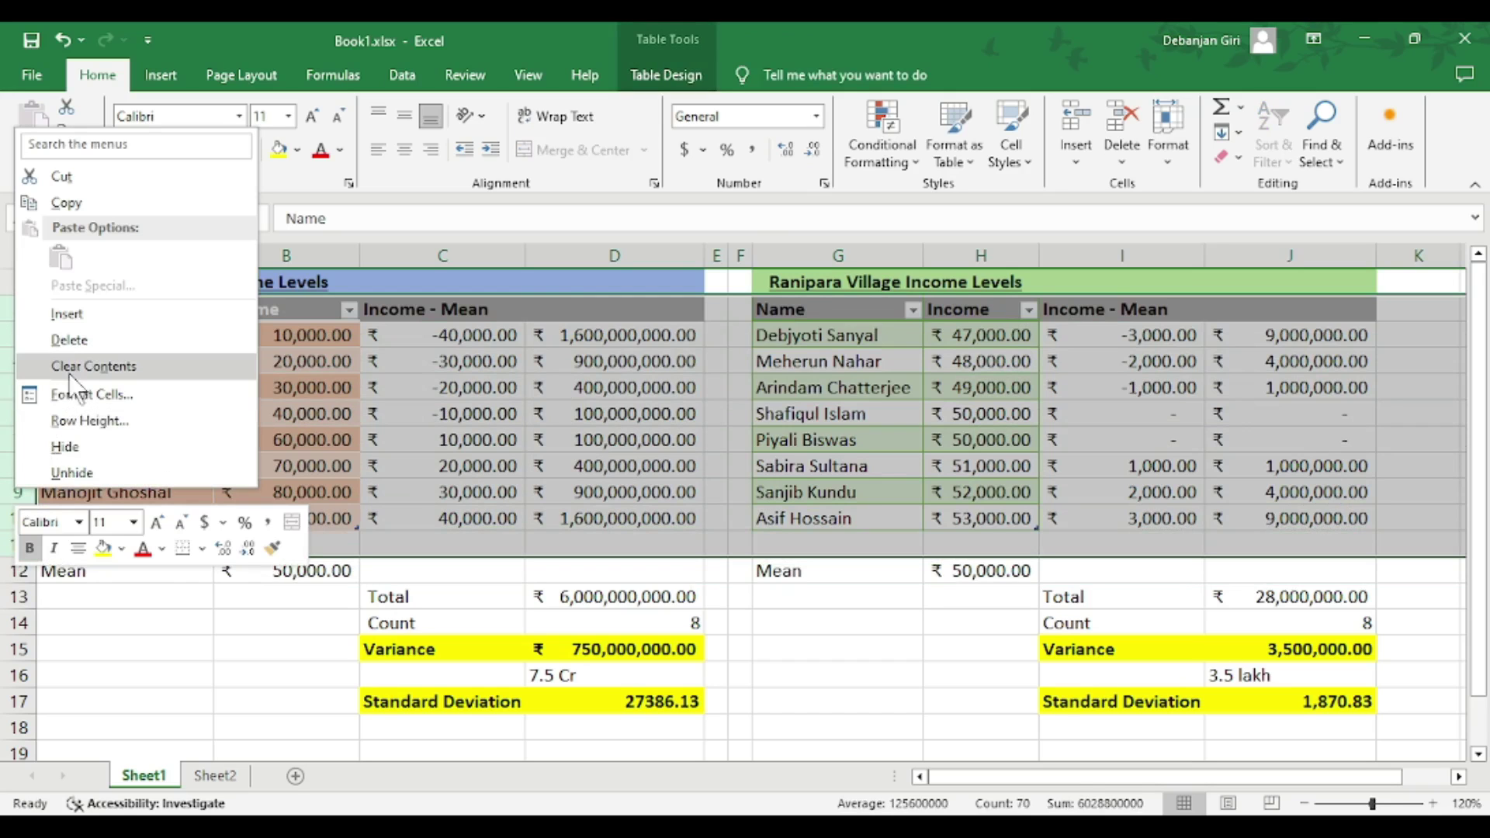
click(64, 447)
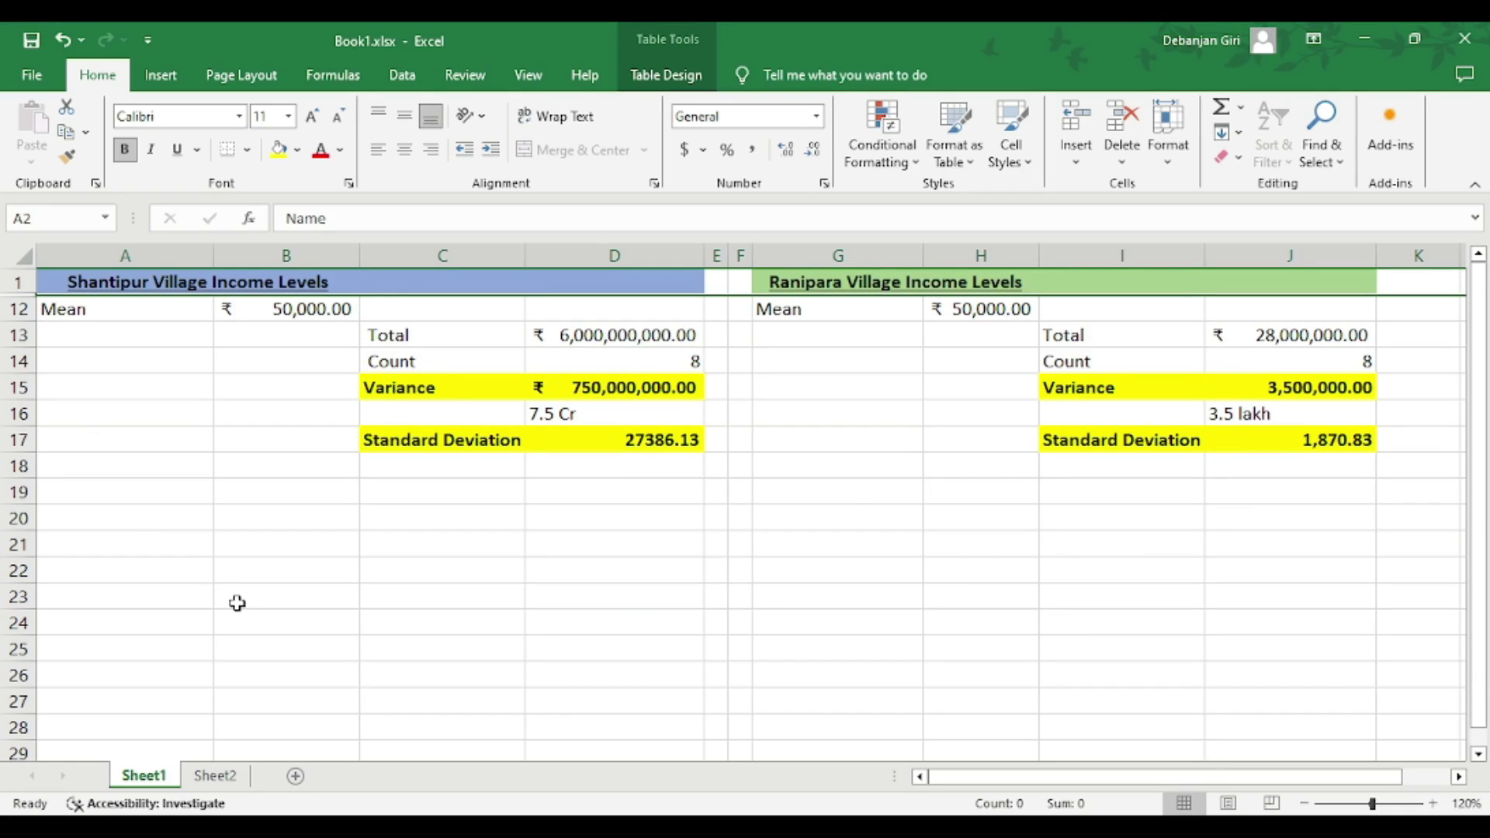
Make the Shantipur mean value in B12 bold.
click(242, 310)
click(124, 149)
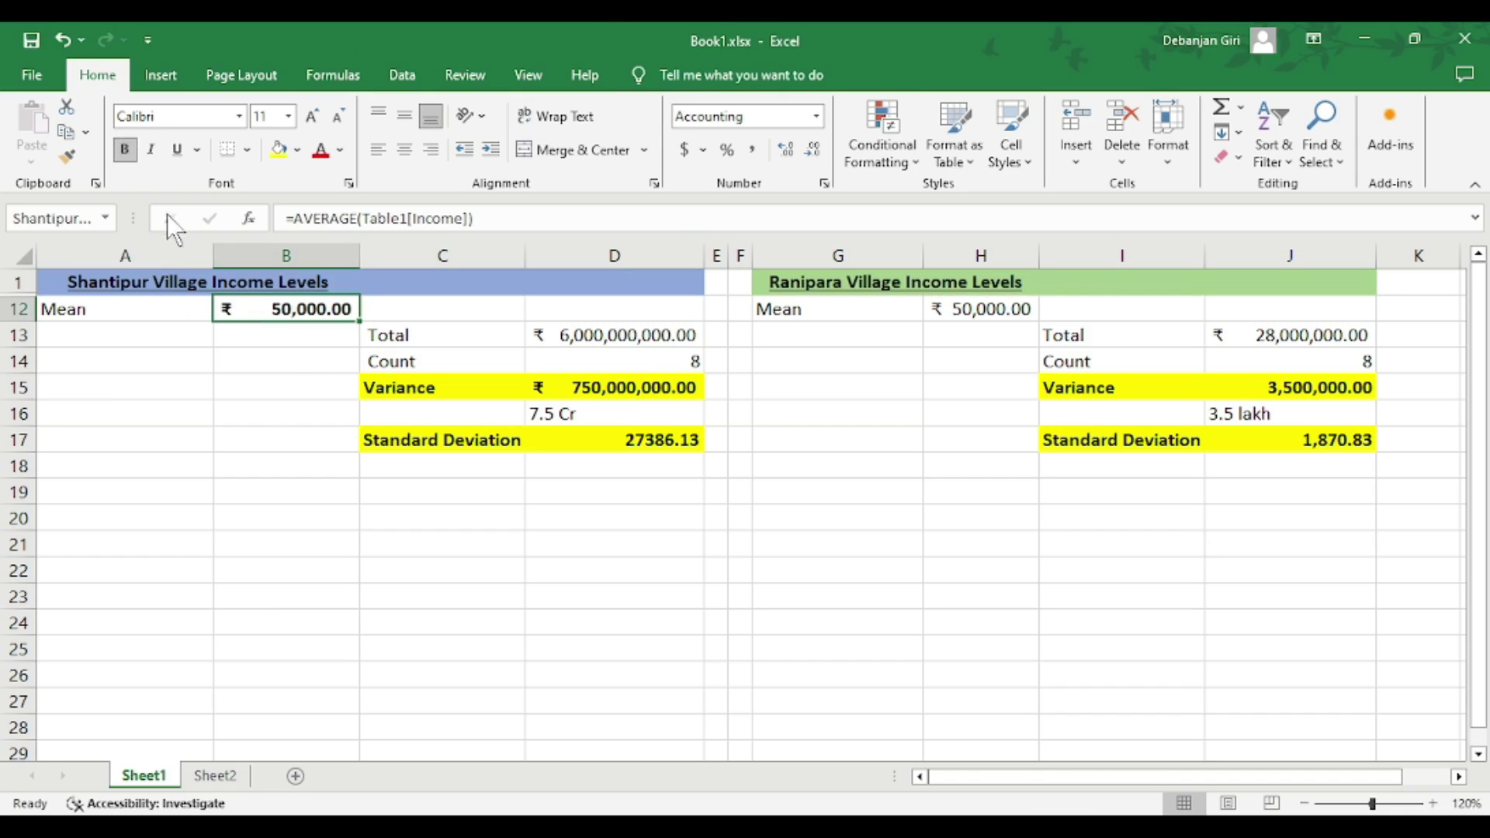
click(314, 369)
click(616, 444)
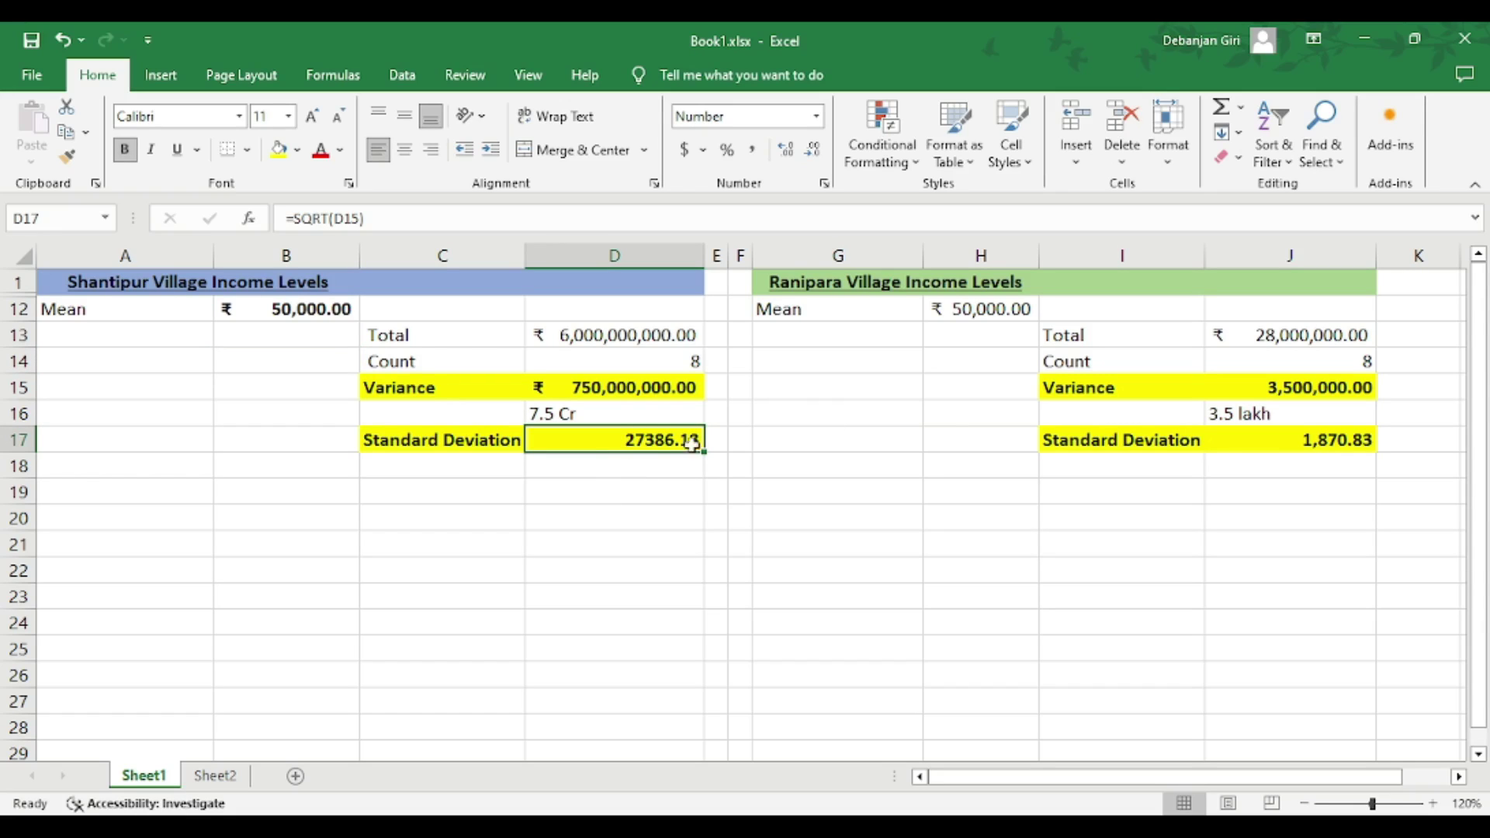
click(1244, 443)
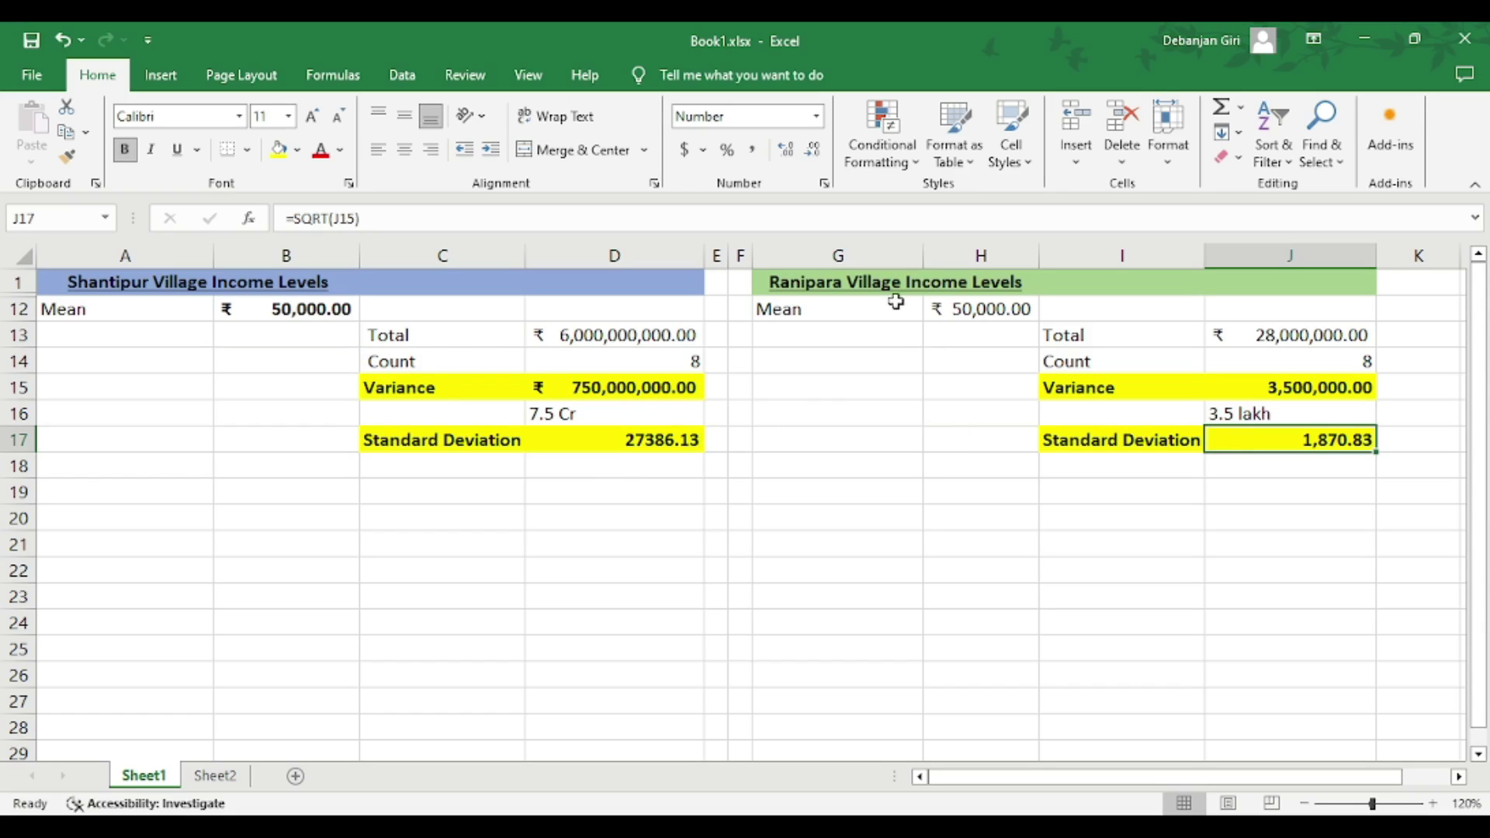
Make the Ranipara Mean label and its value in G12:H12 bold.
drag(839, 319, 1014, 306)
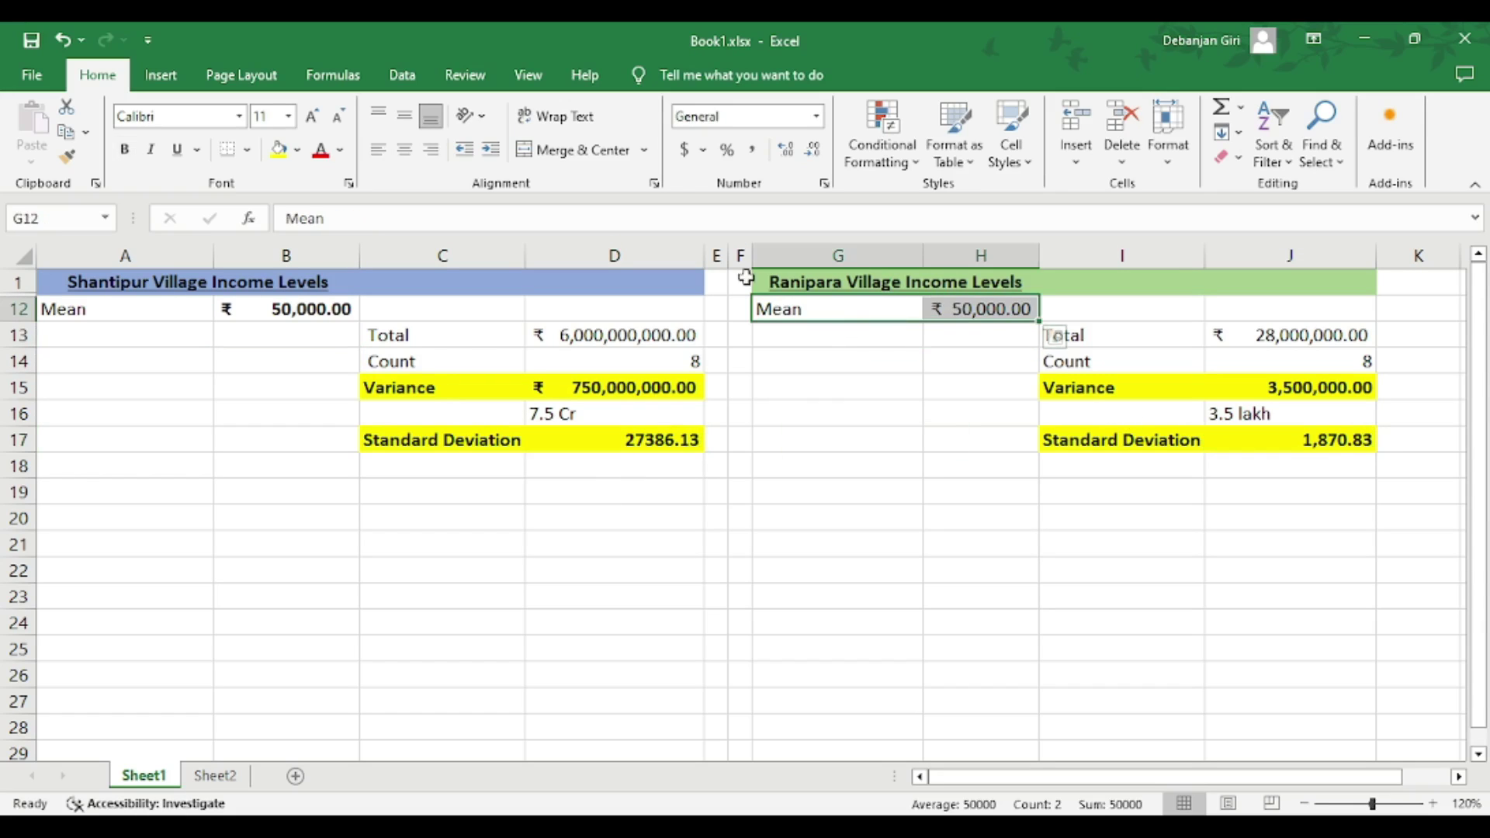
click(125, 149)
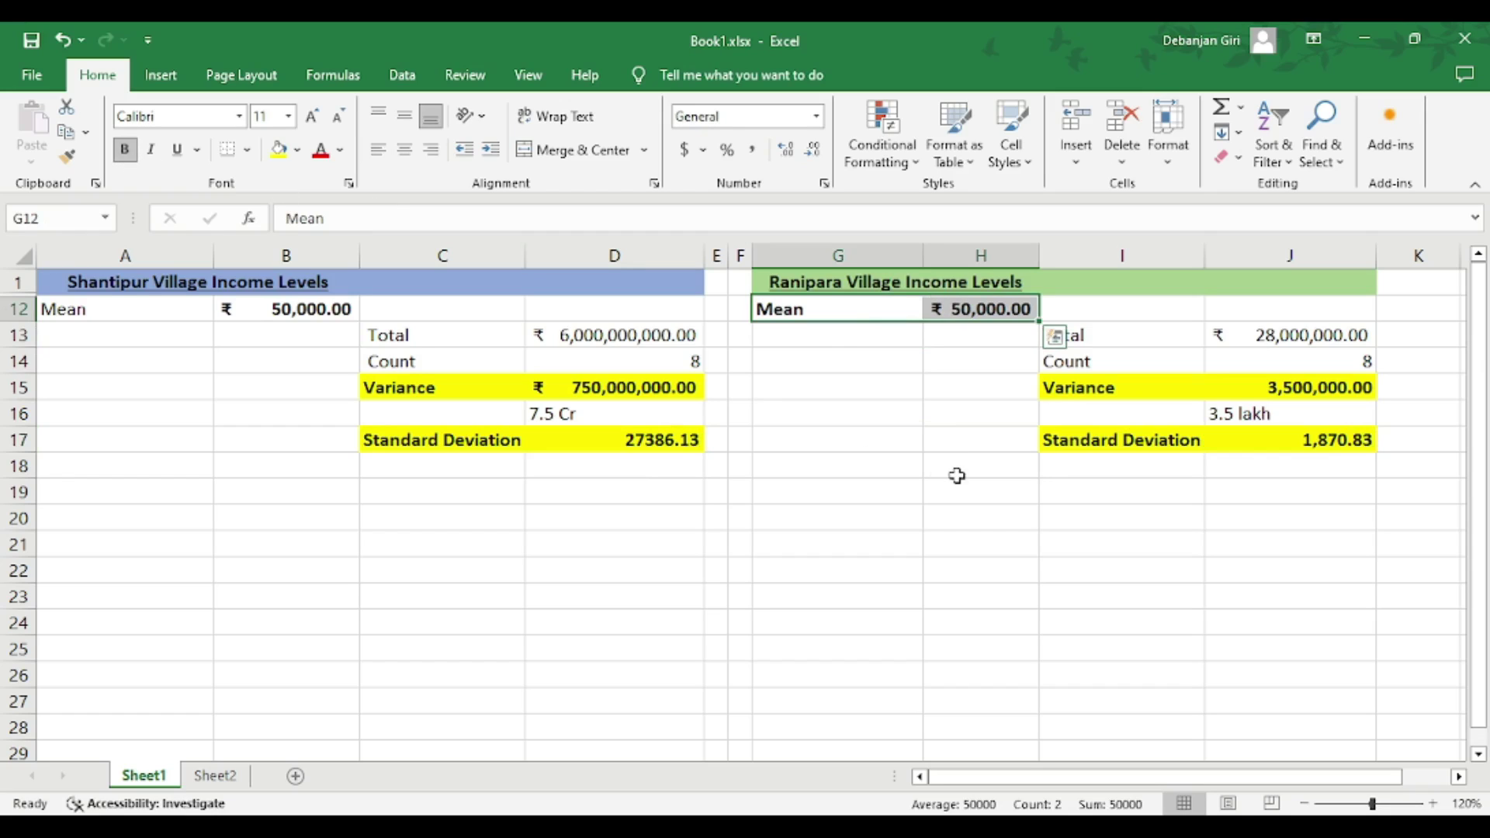
click(955, 470)
click(1295, 449)
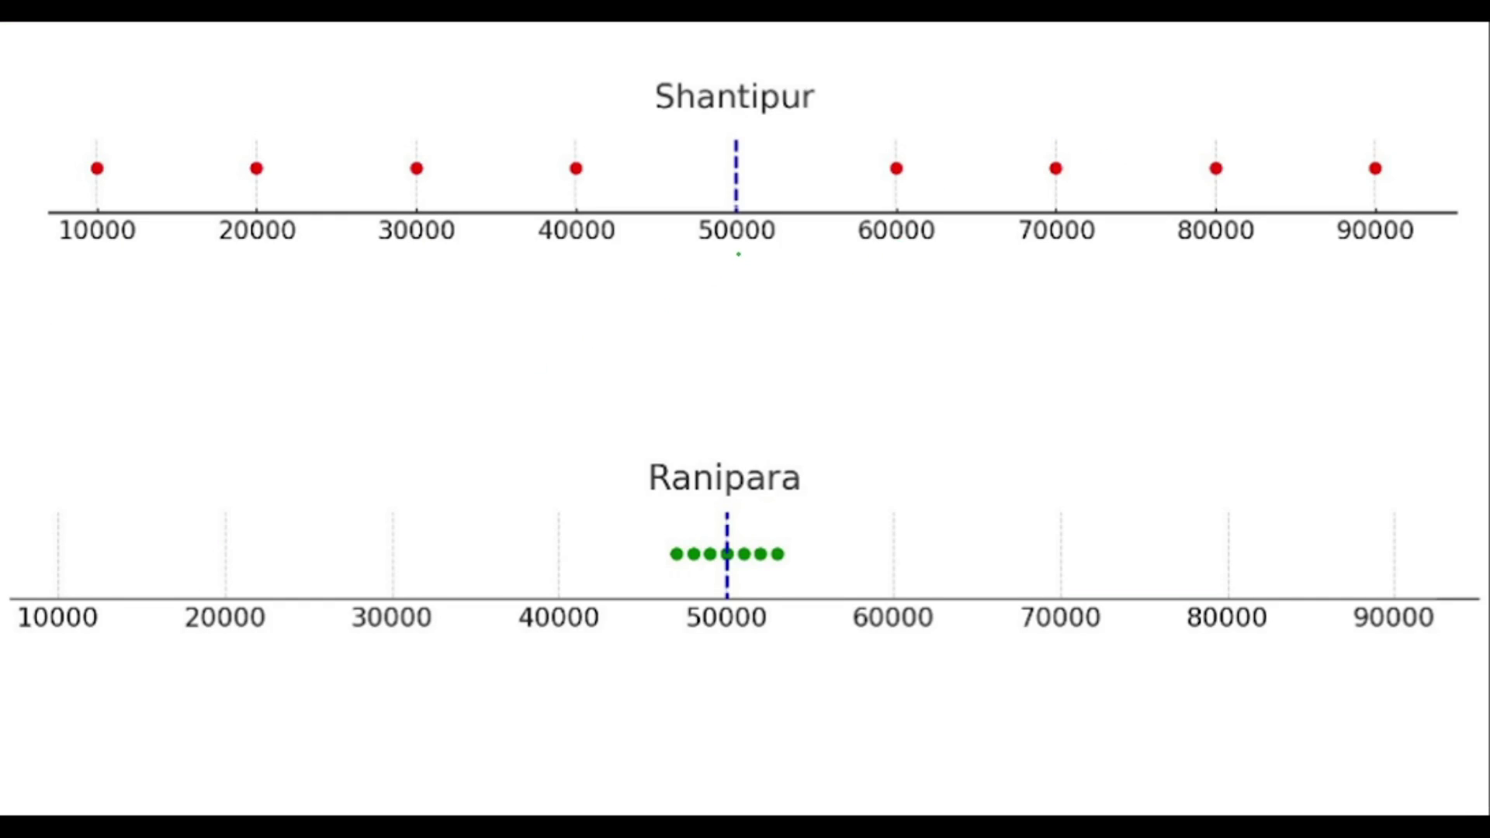
mouse_move(710, 260)
mouse_down()
mouse_move(770, 265)
mouse_move(689, 266)
mouse_move(769, 260)
mouse_up()
drag(693, 630, 758, 632)
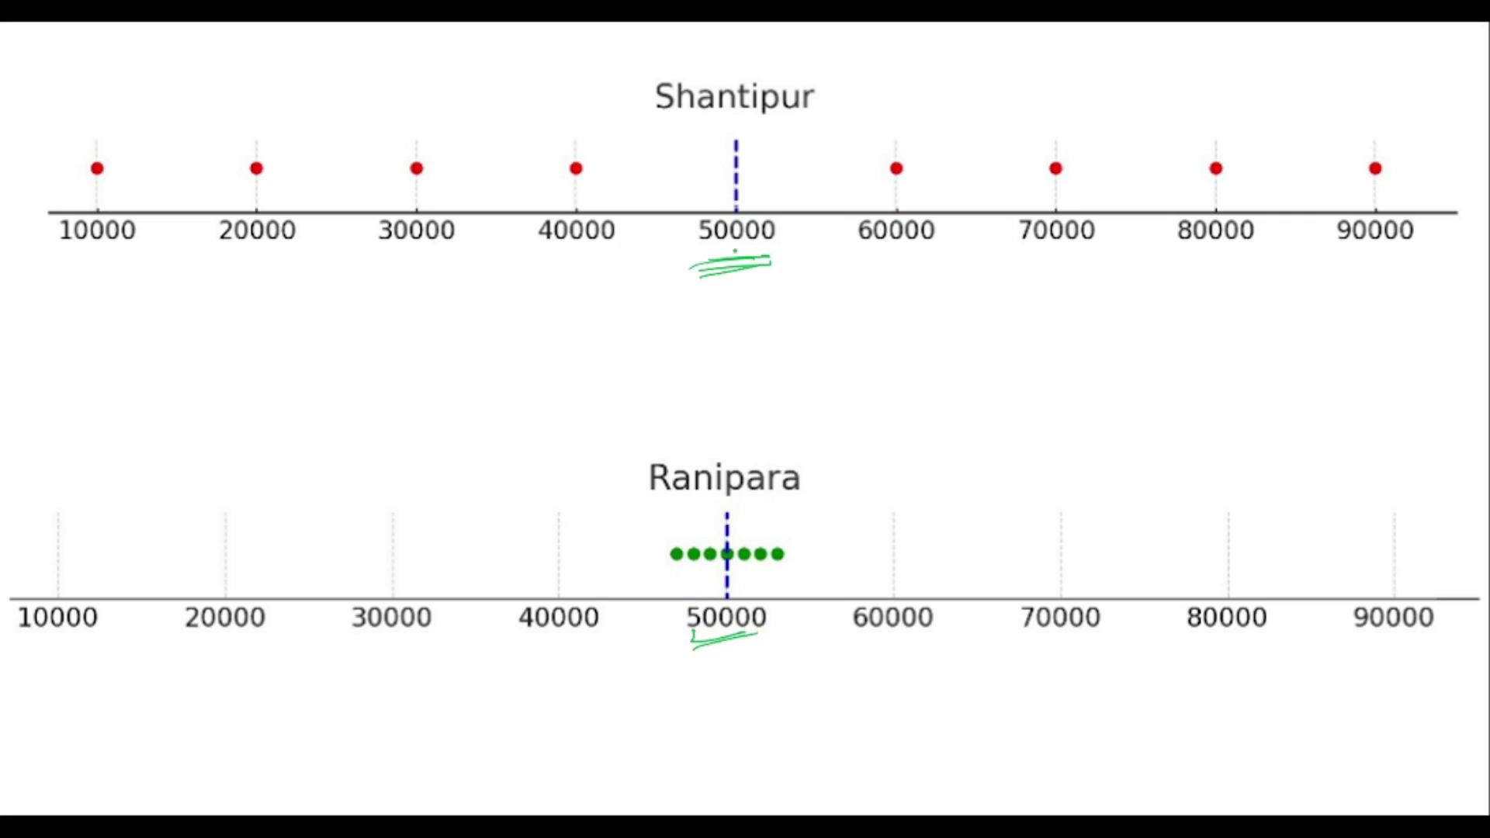
mouse_move(737, 271)
mouse_down()
mouse_move(790, 295)
mouse_move(888, 249)
mouse_move(874, 285)
mouse_up()
mouse_move(729, 268)
mouse_down()
mouse_move(674, 305)
mouse_move(614, 260)
mouse_move(668, 268)
mouse_up()
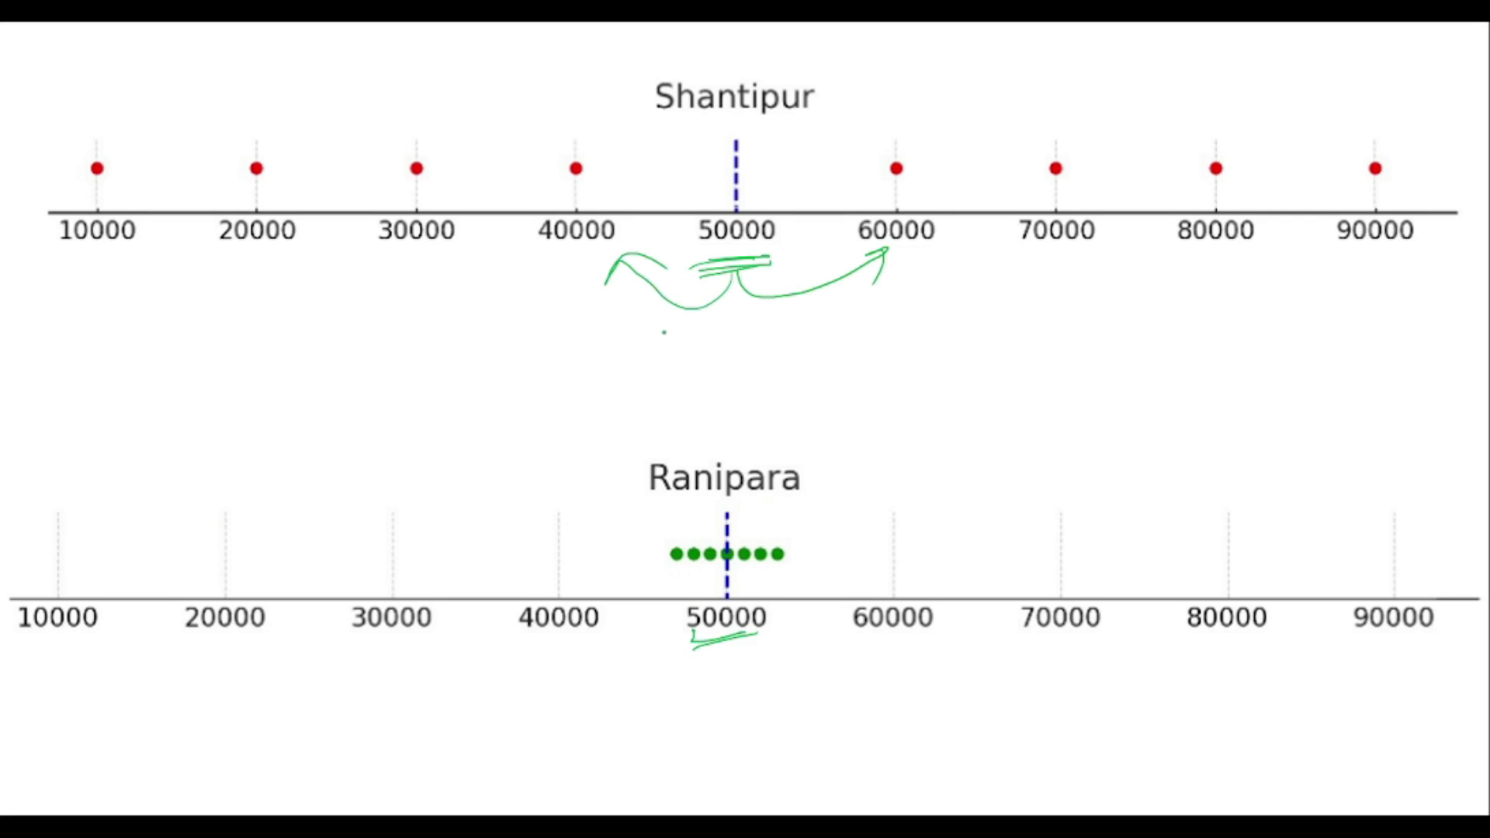
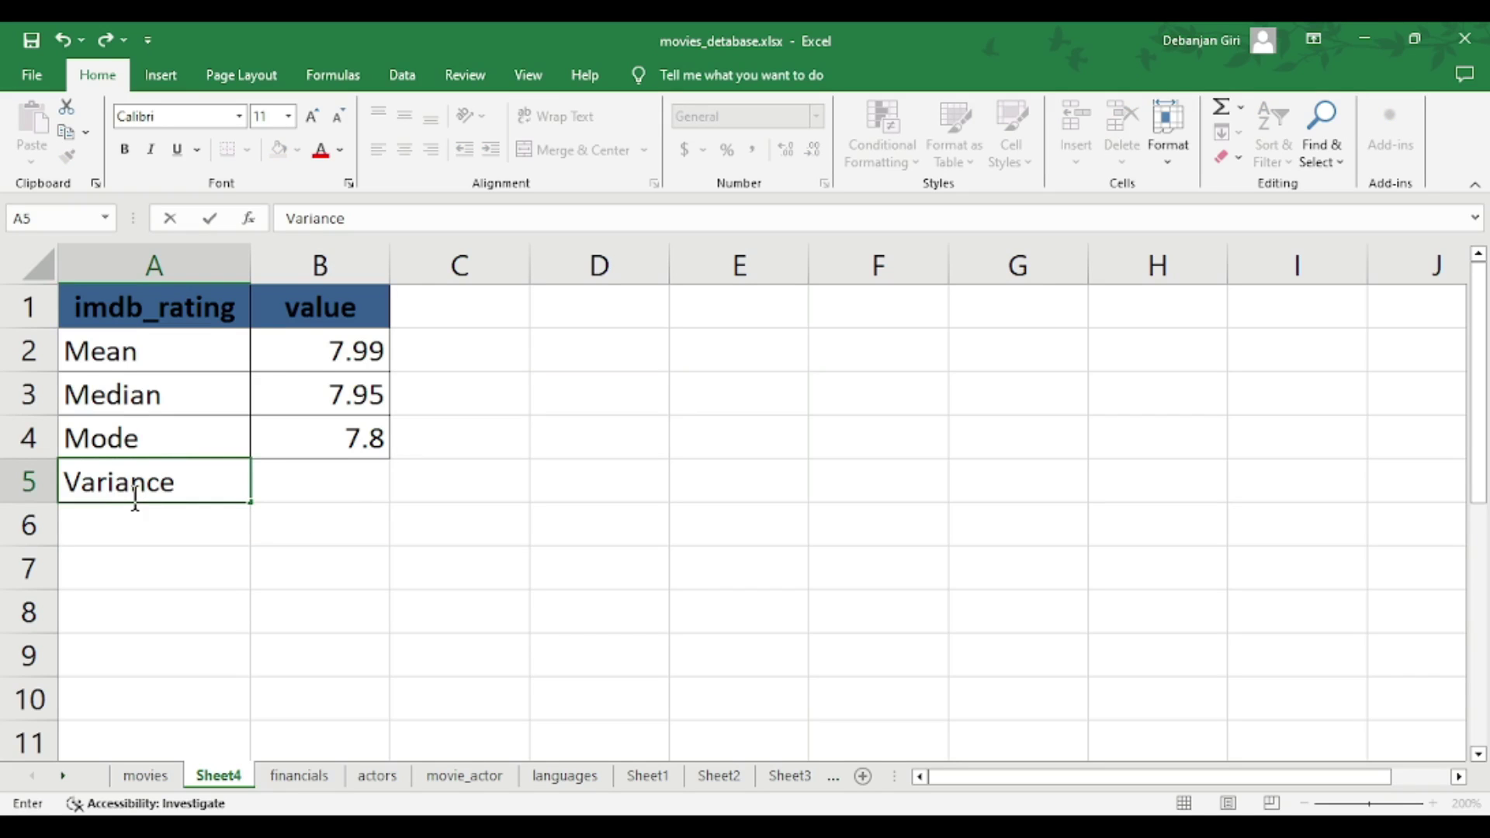
Start a population variance formula with VAR.P in B5, beside the Variance label.
click(346, 484)
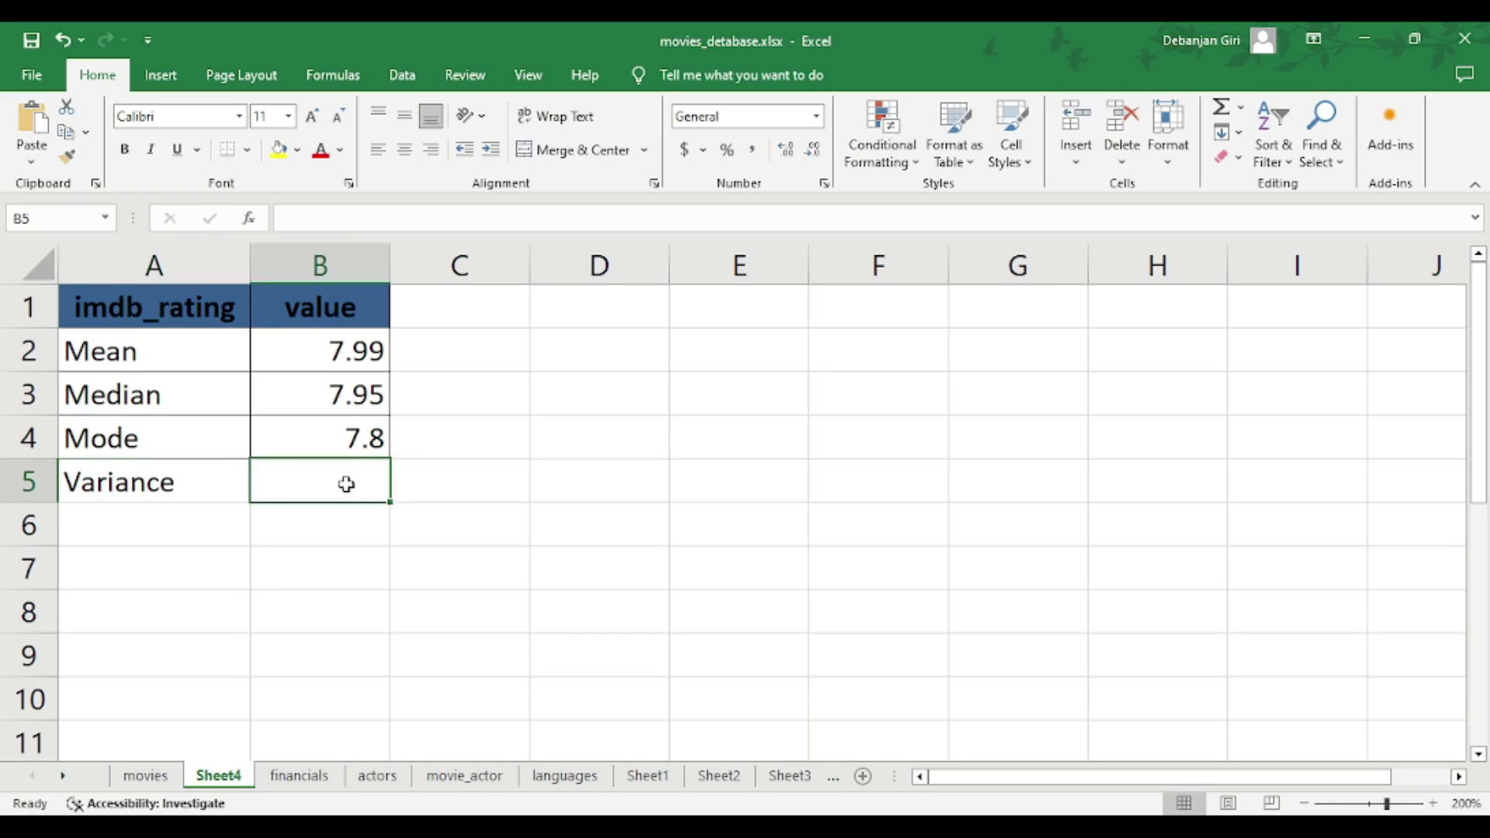
text(=va)
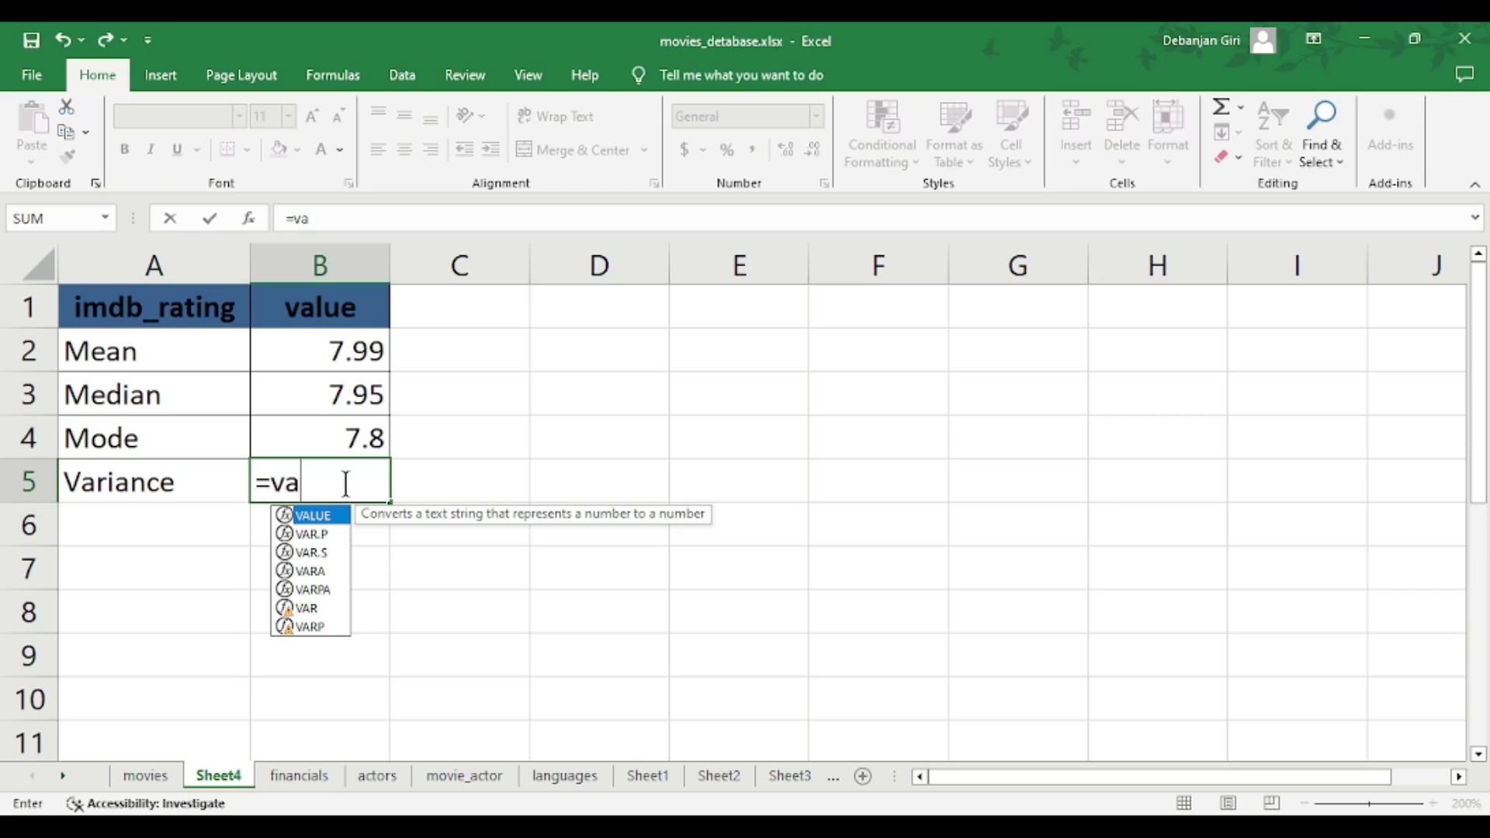
text(r)
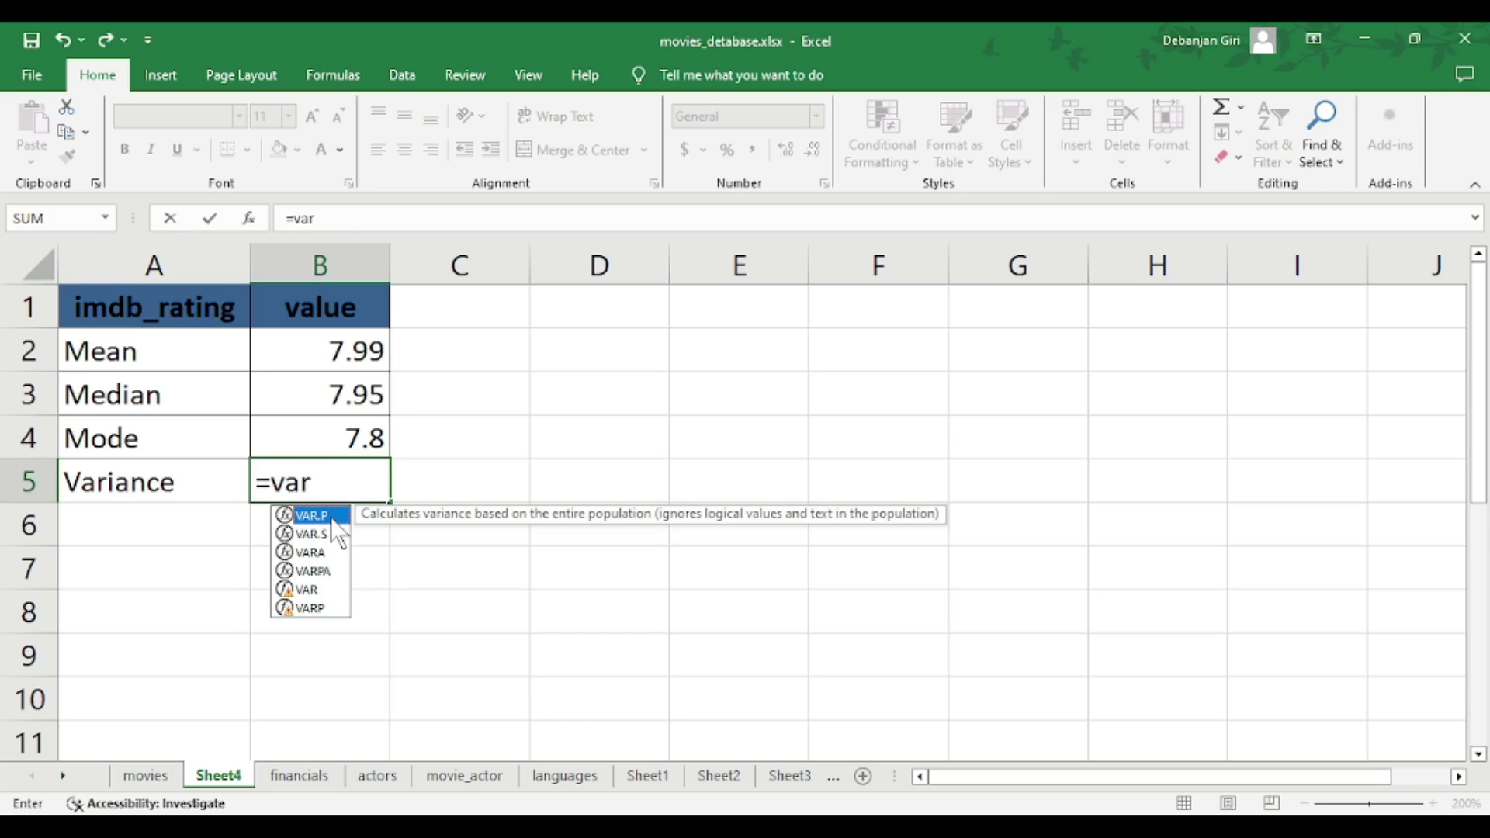
key(Tab)
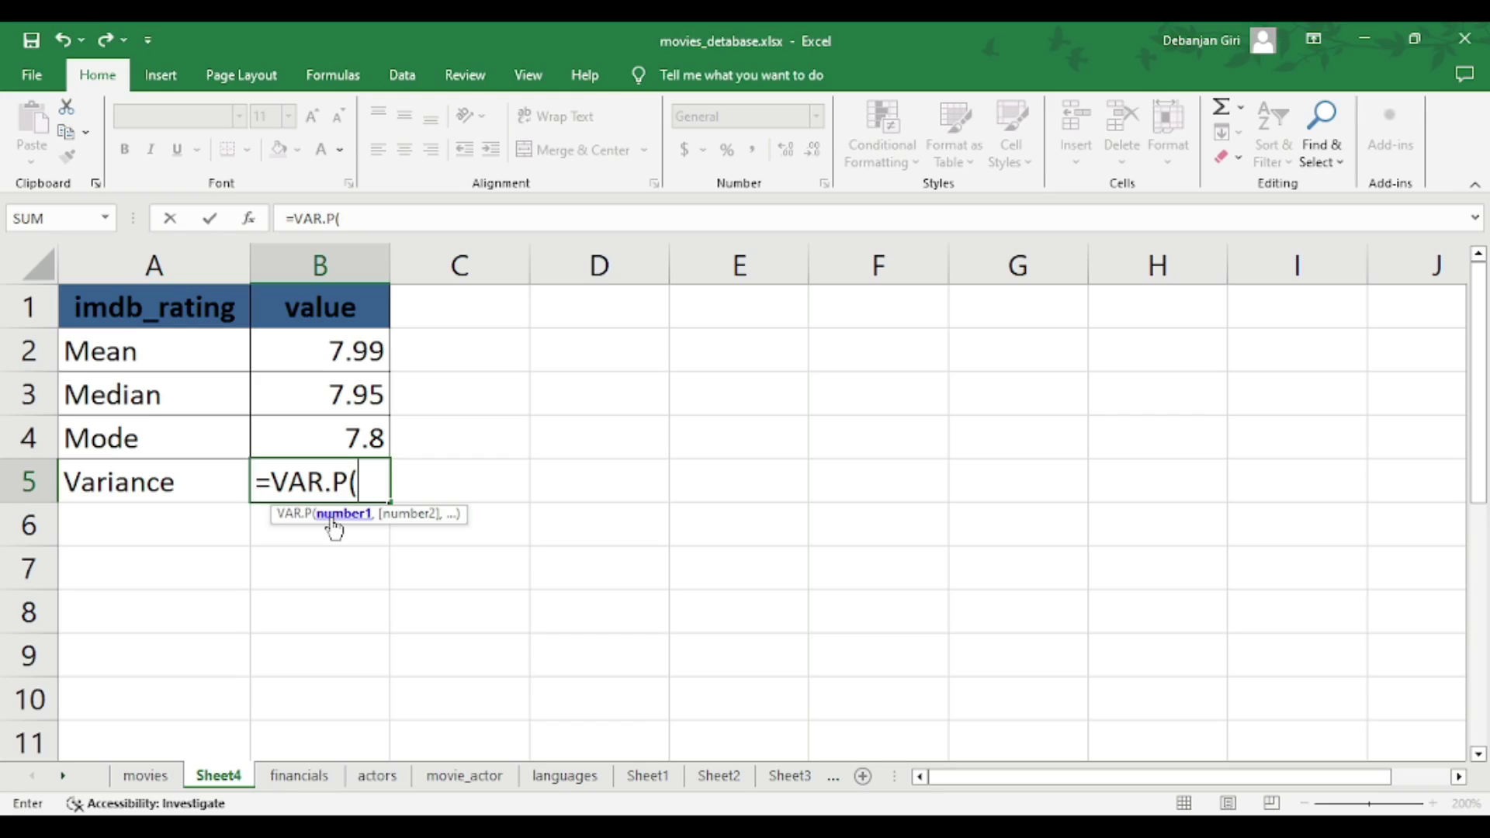
text(mo)
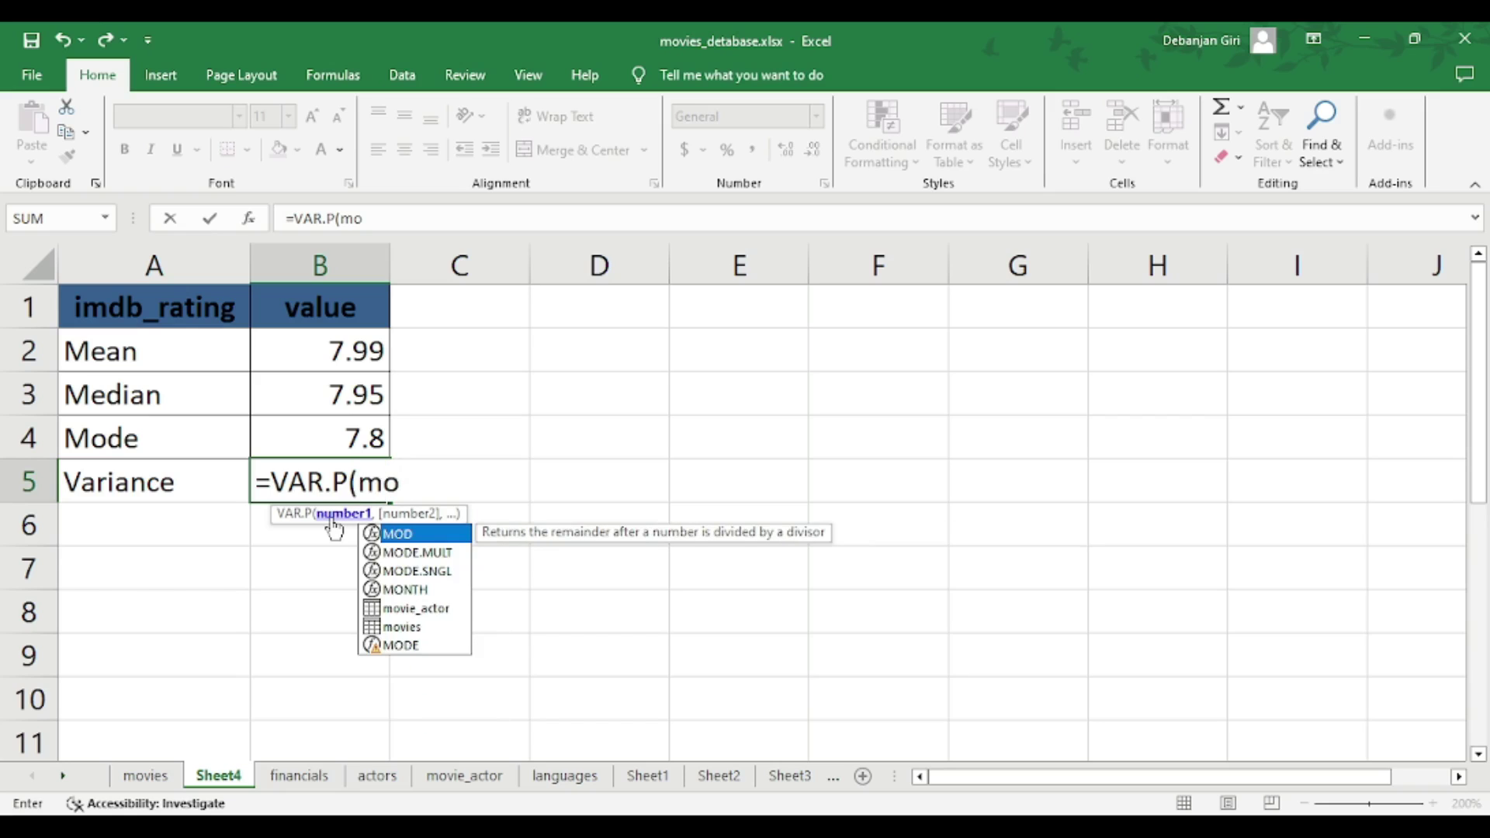
key(Down)
key(Down)
key(Down)
key(Down)
key(Down)
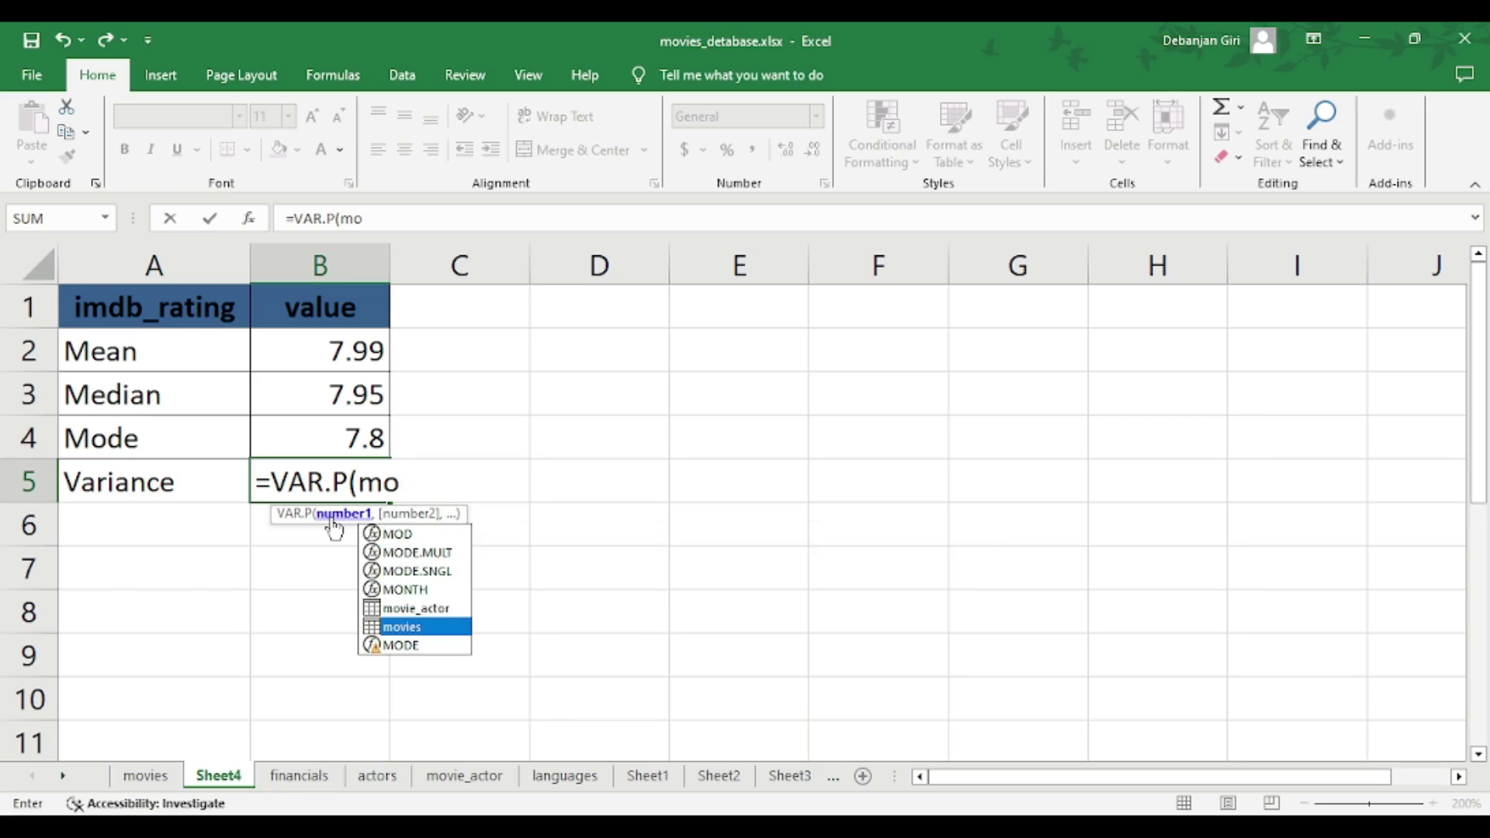
key(Return)
key(Tab)
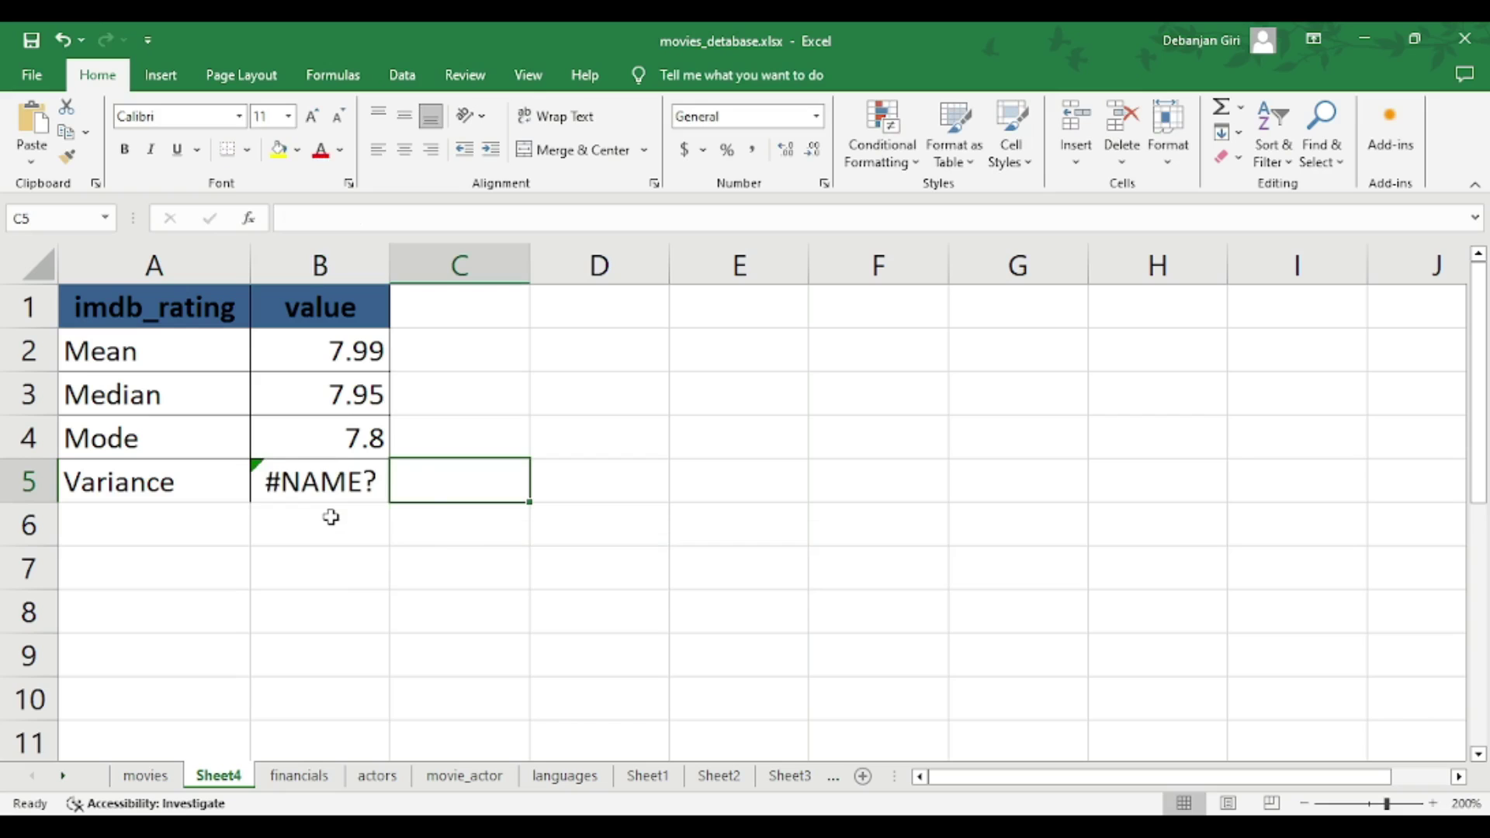
key(Left)
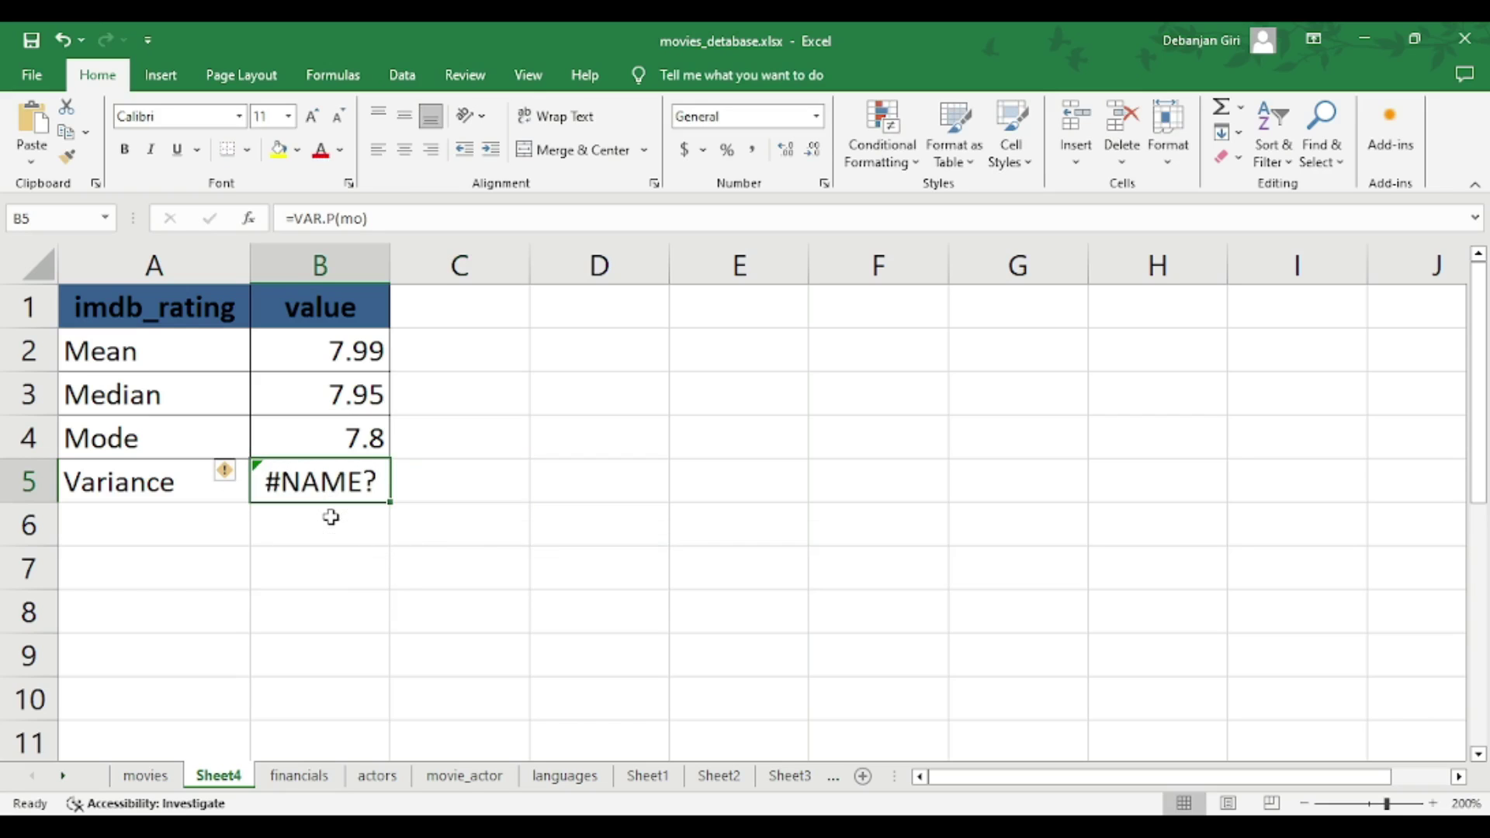
click(376, 218)
key(BackSpace)
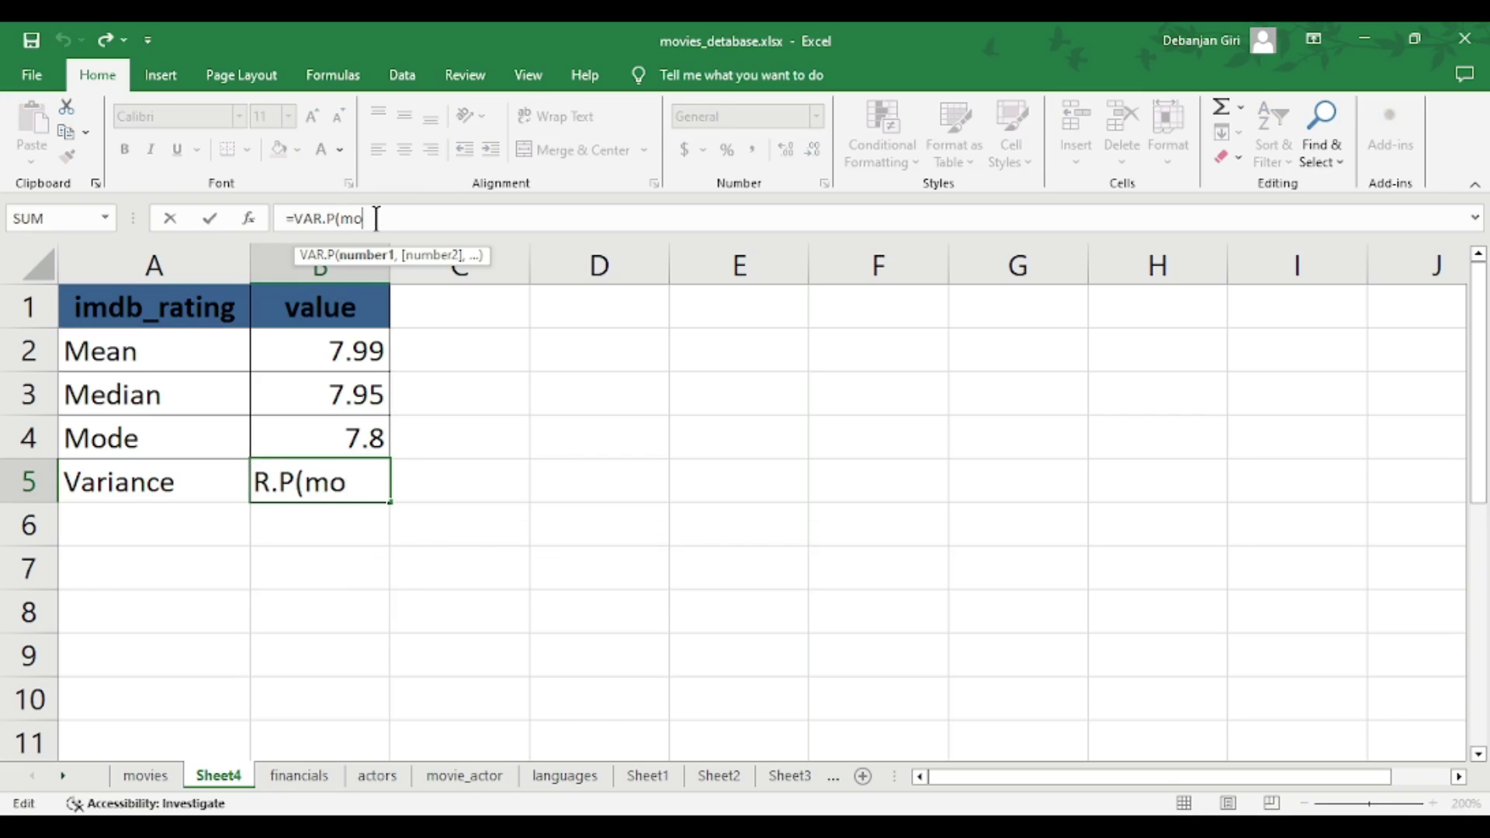
key(BackSpace)
key(BackSpace)
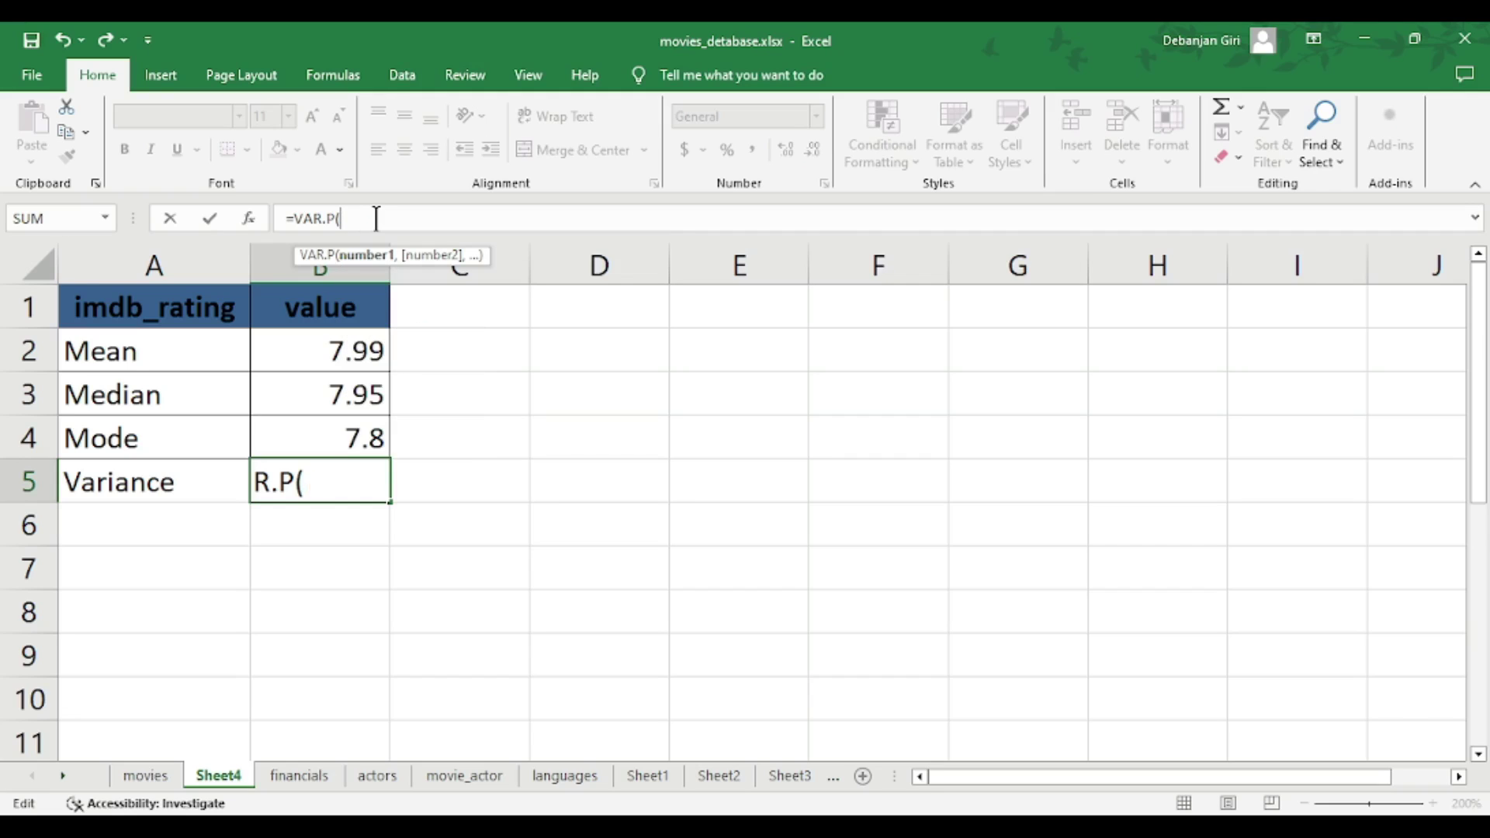
Complete the variance formula in B5 as =VAR.P(movies[imdb_rating]).
text(MO)
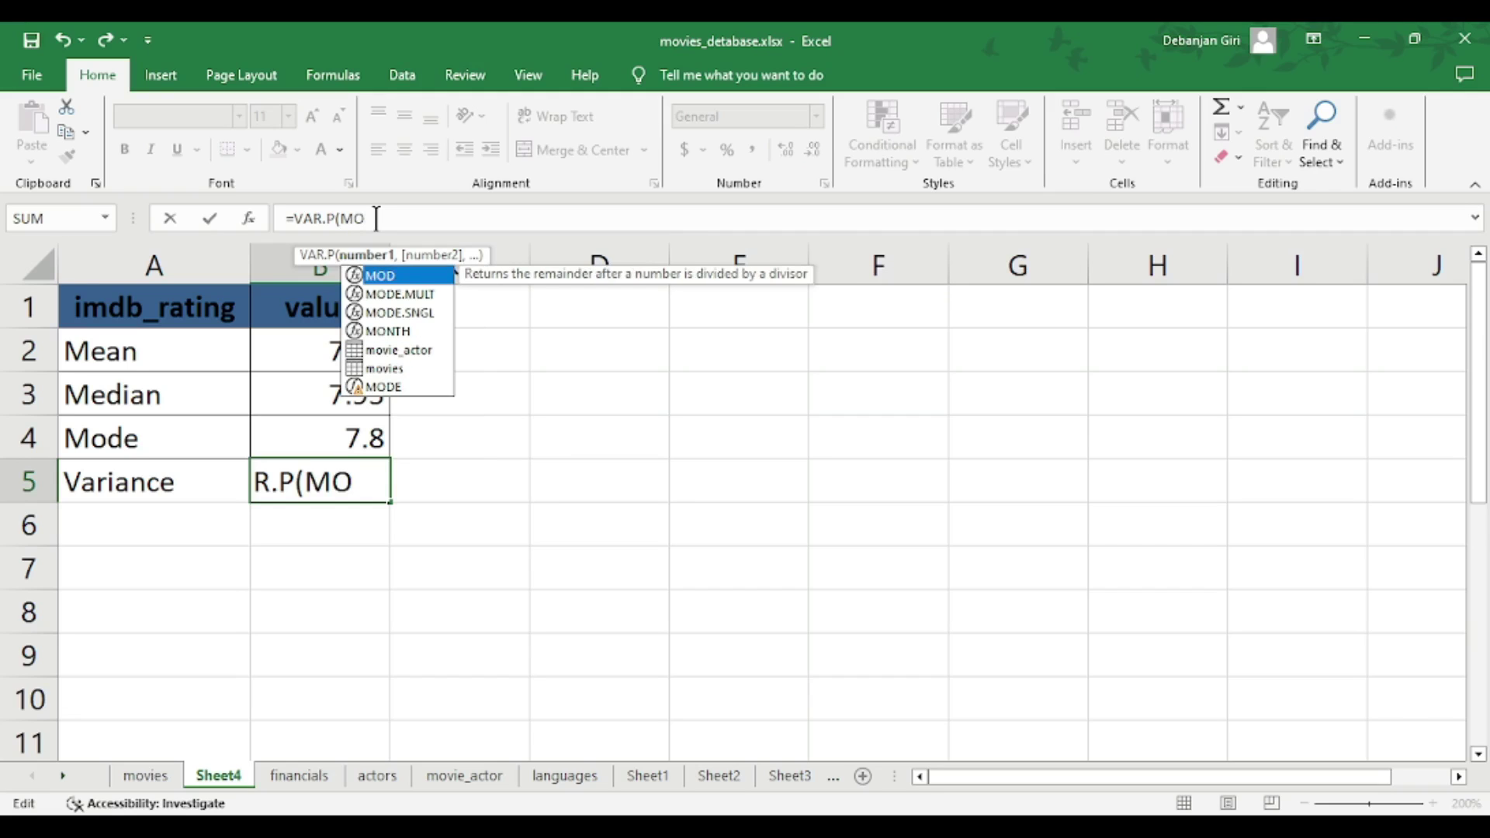
key(Down)
key(Down)
key(Down)
key(Down)
key(Down)
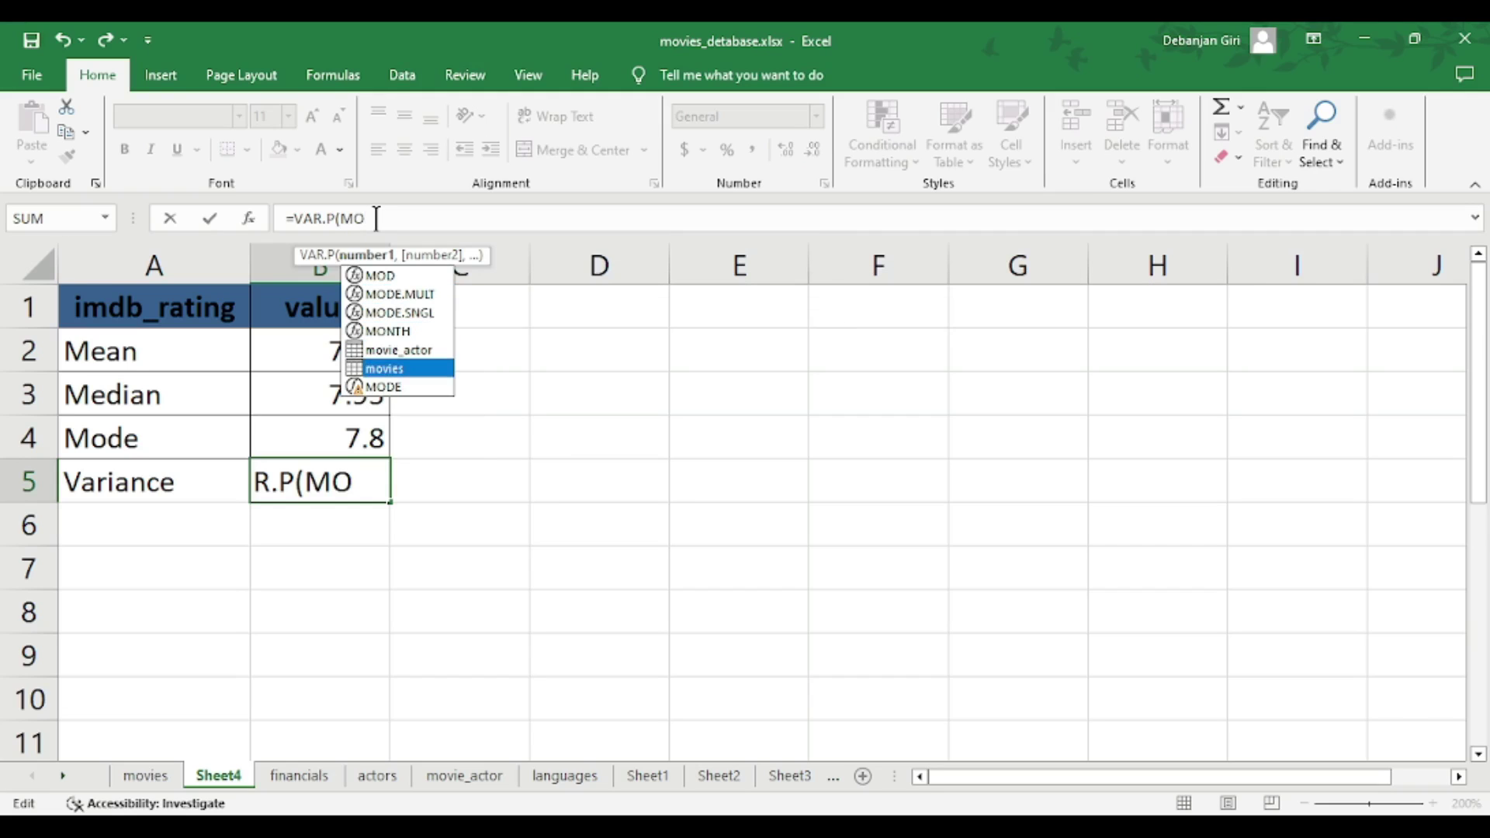
key(Tab)
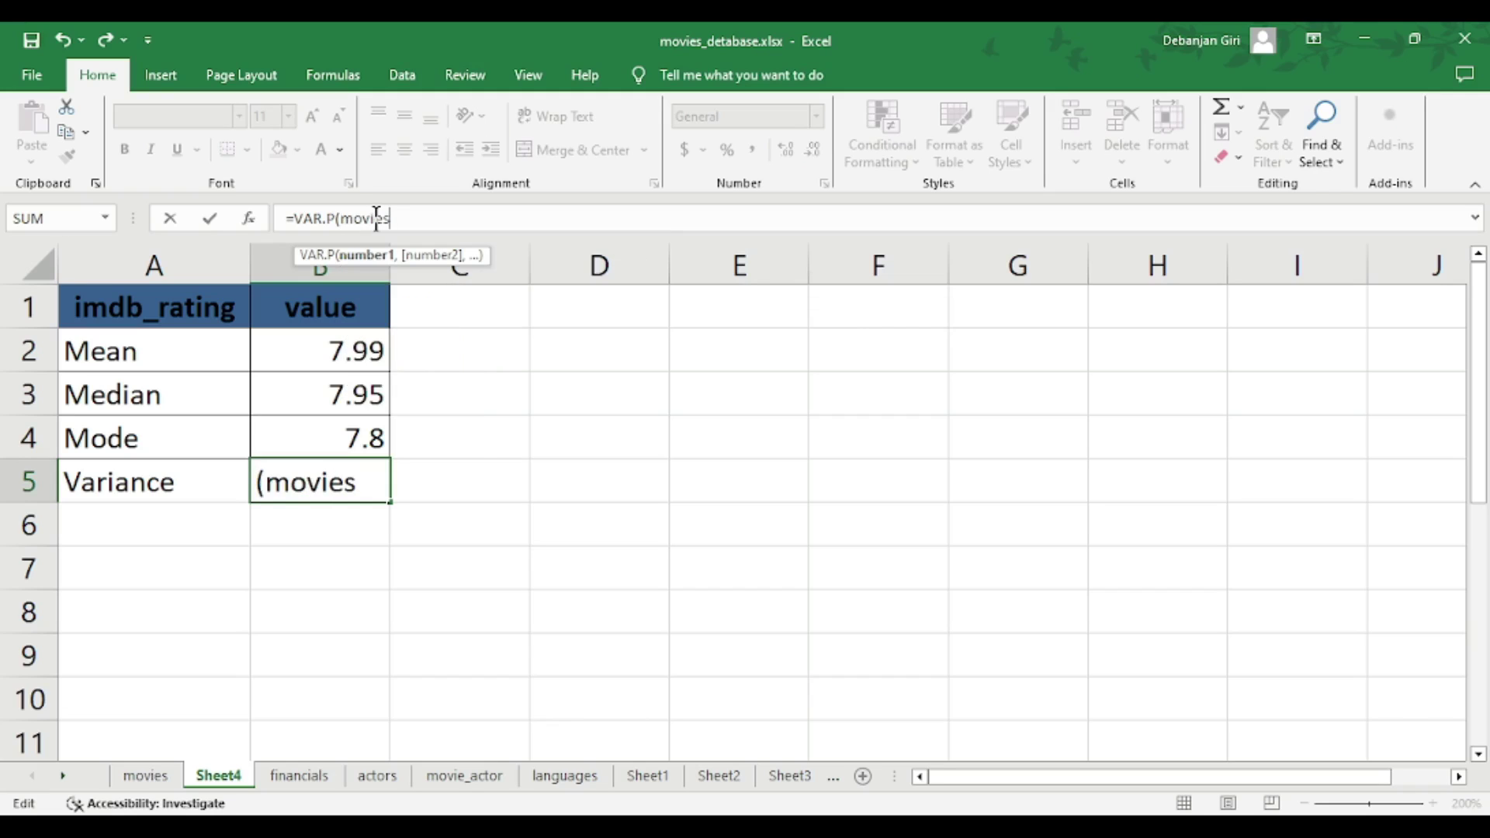
text([)
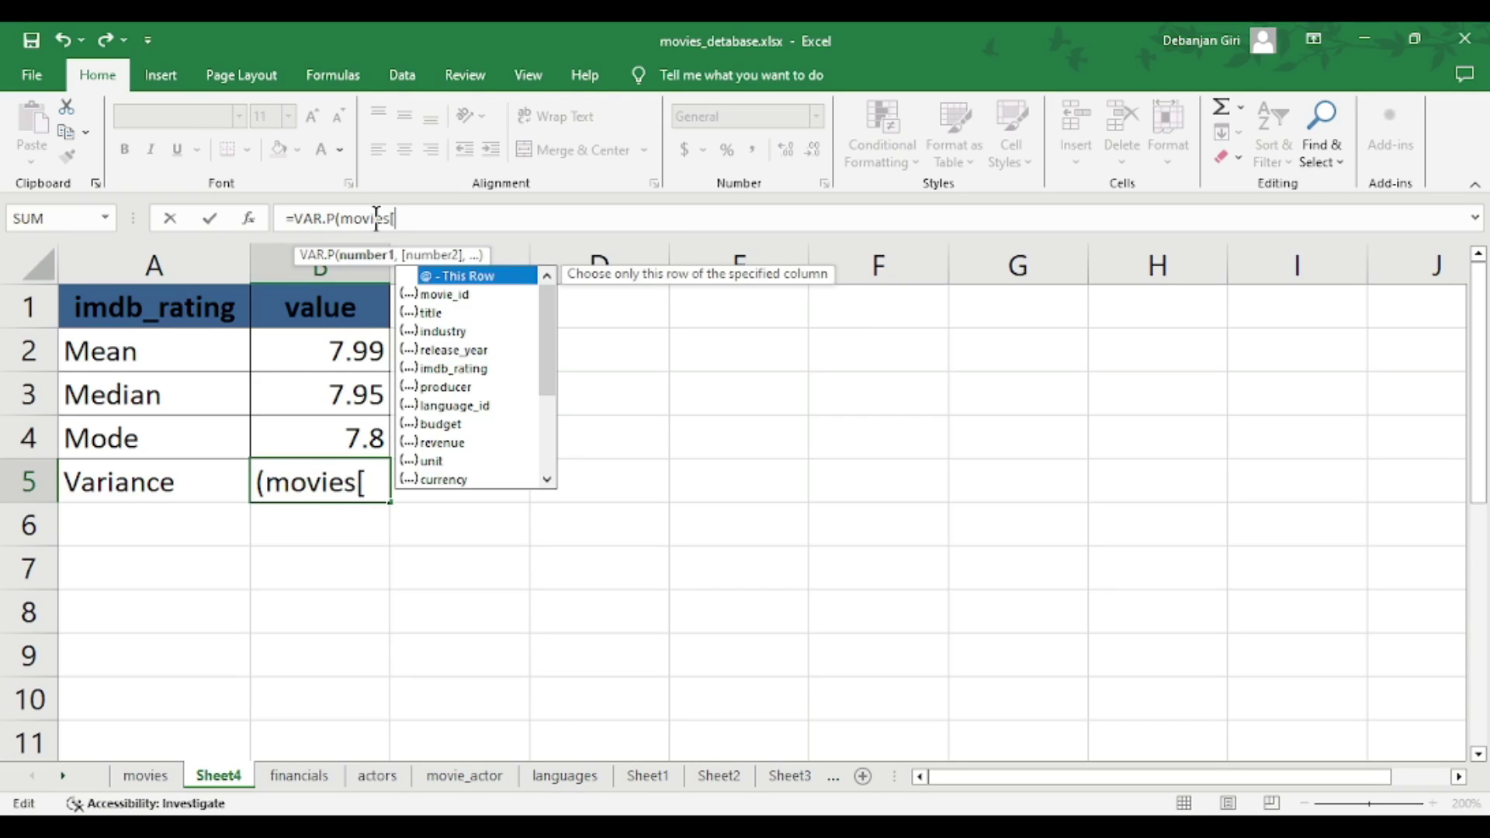
key(Down)
key(Down)
key(Down)
key(Down)
key(Down)
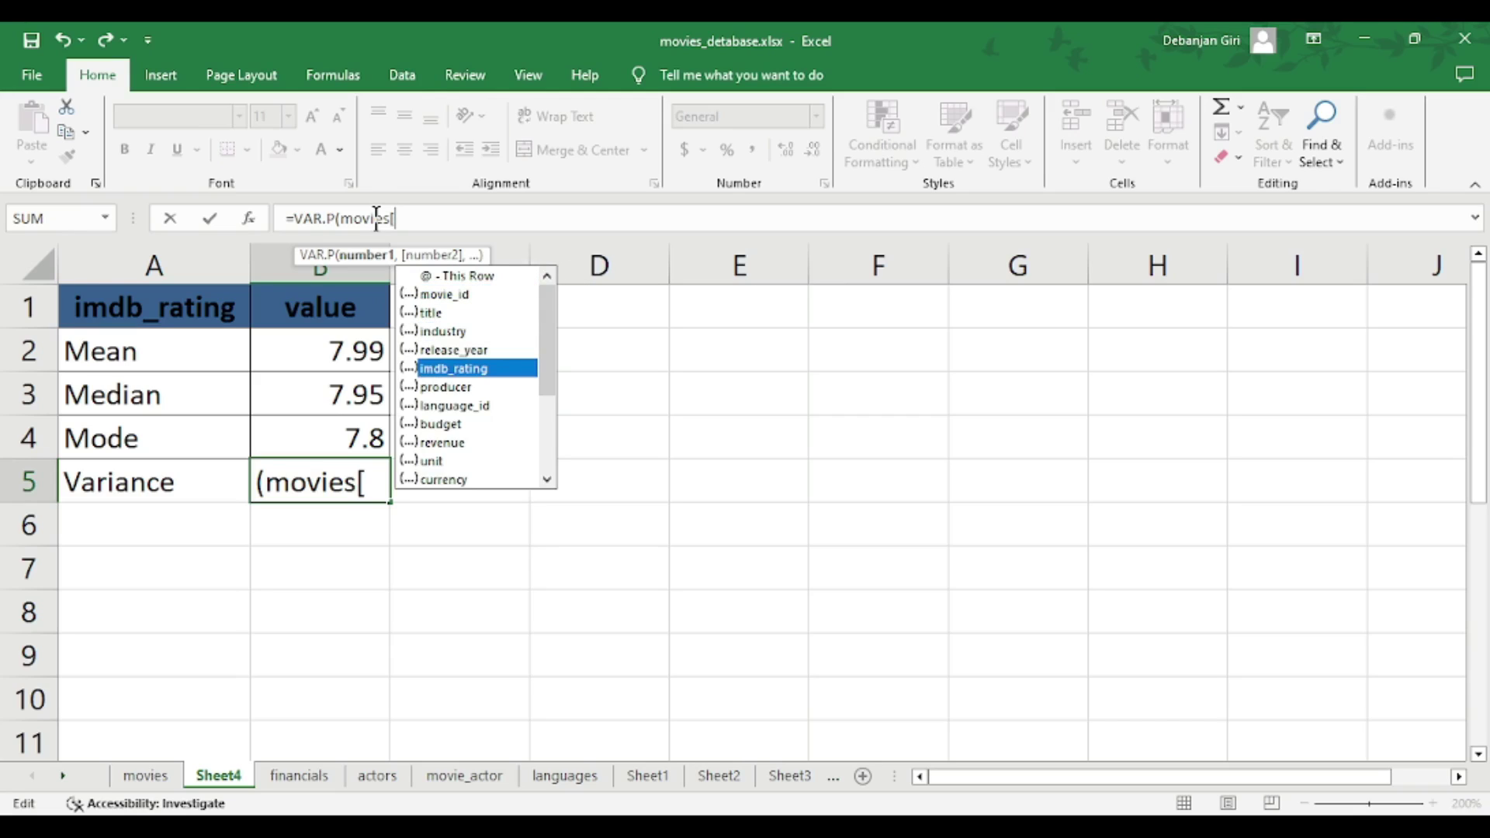
key(Tab)
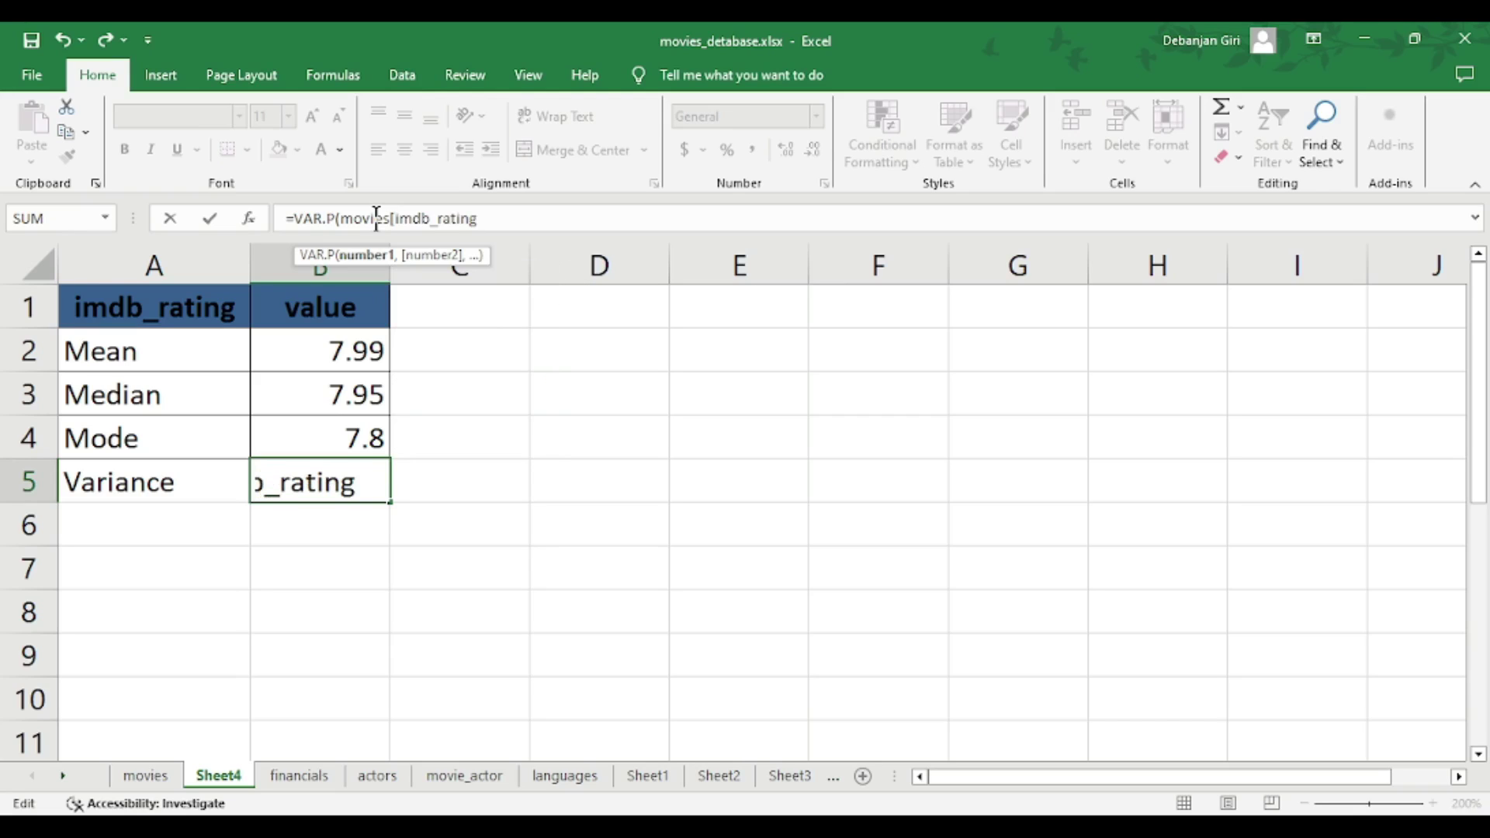
text(]))
key(Return)
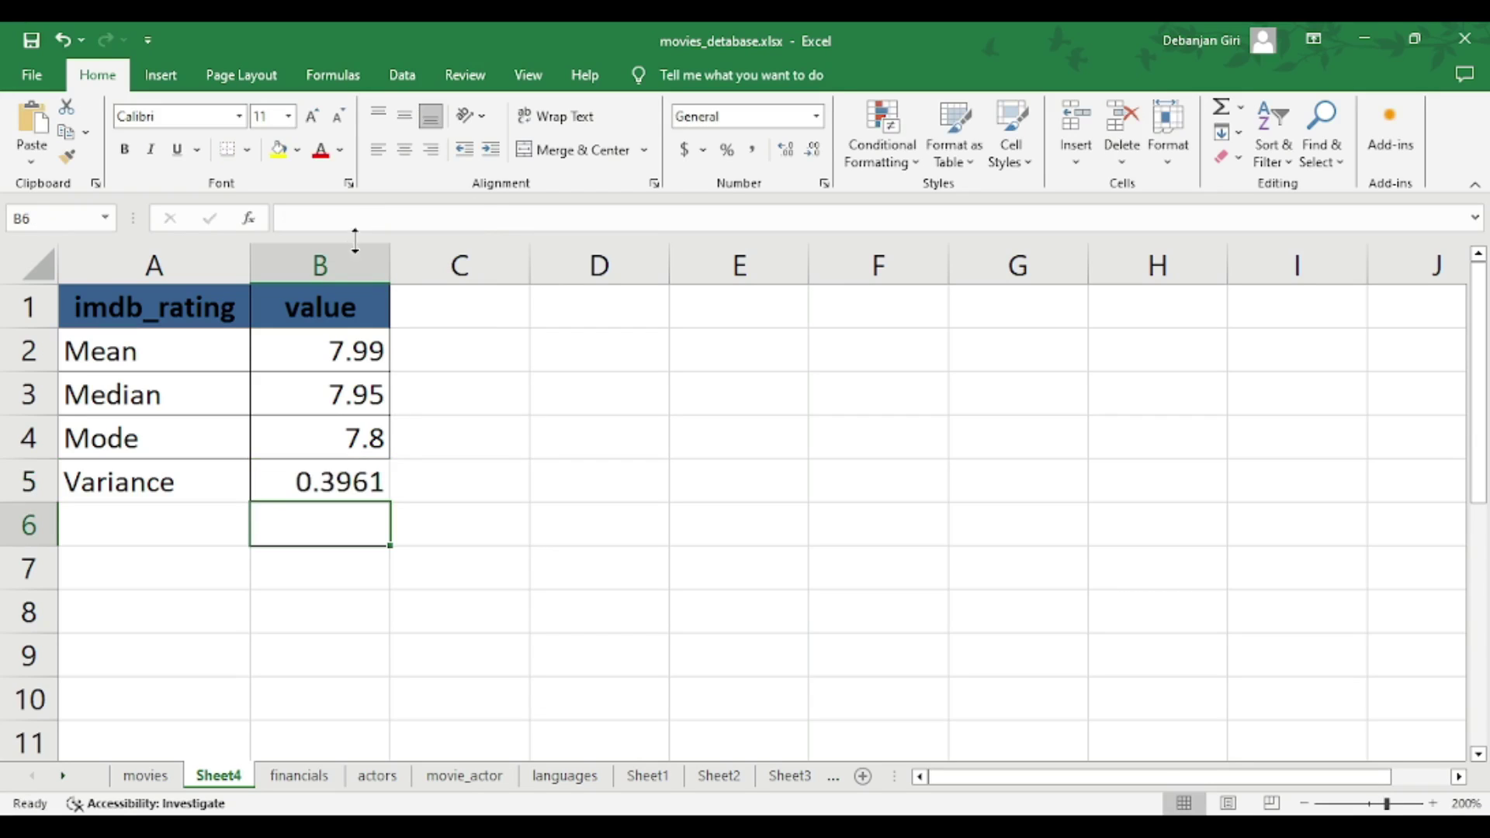
click(375, 482)
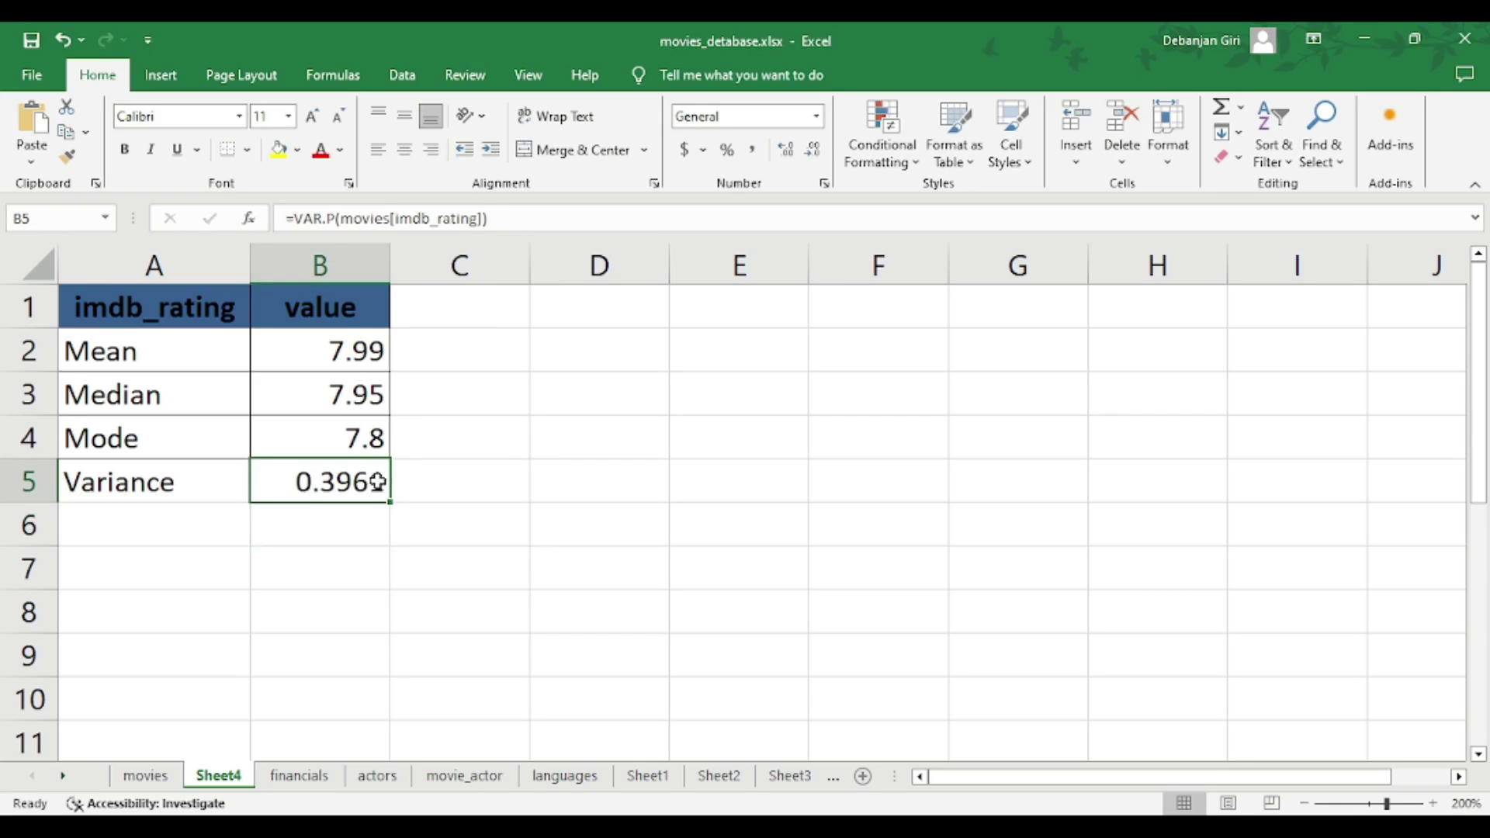
Enter the label "Std. Dev" in A6, below the Variance label.
click(194, 525)
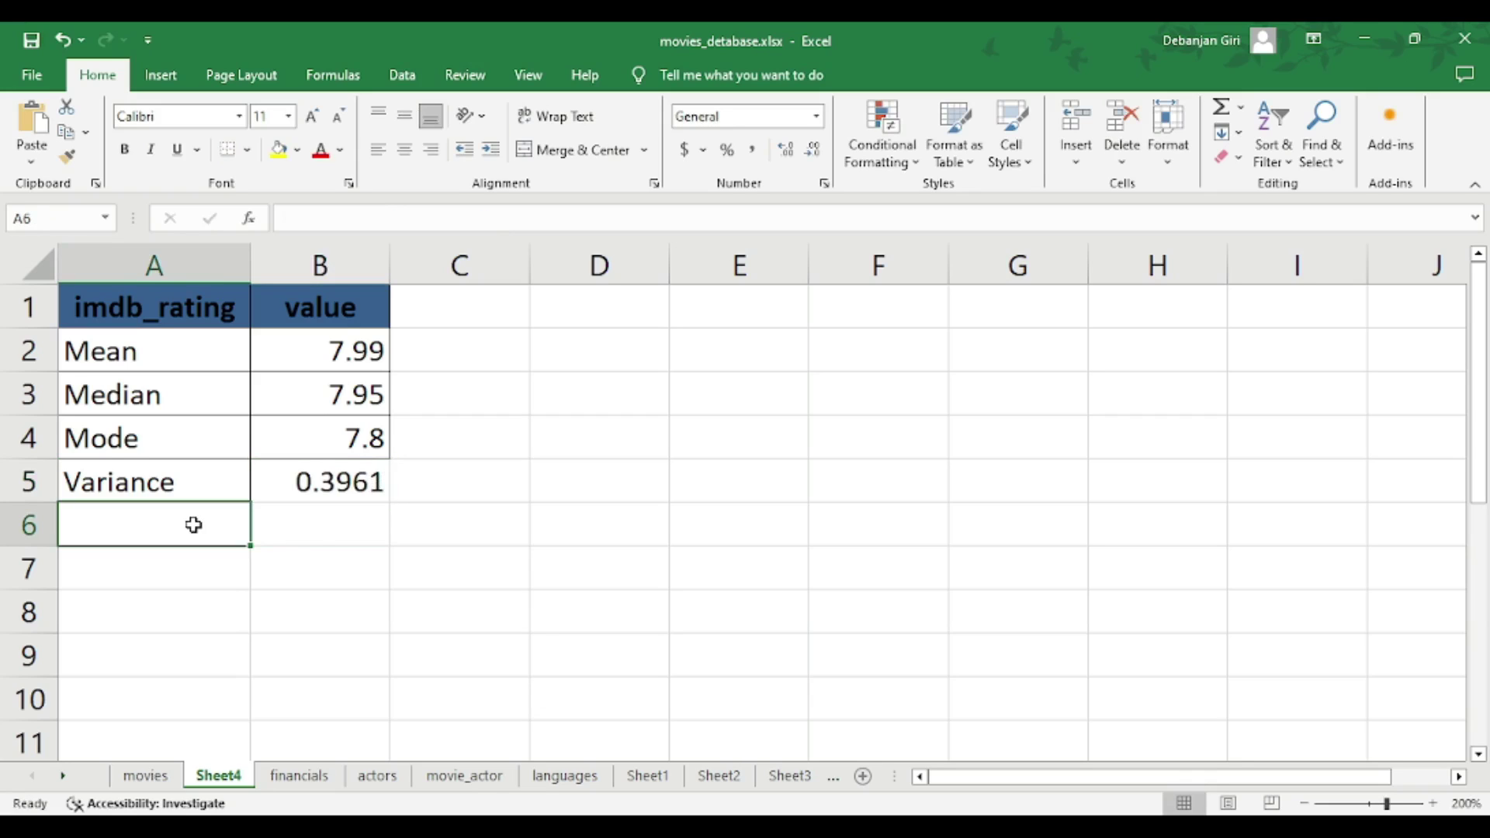
text(sTD)
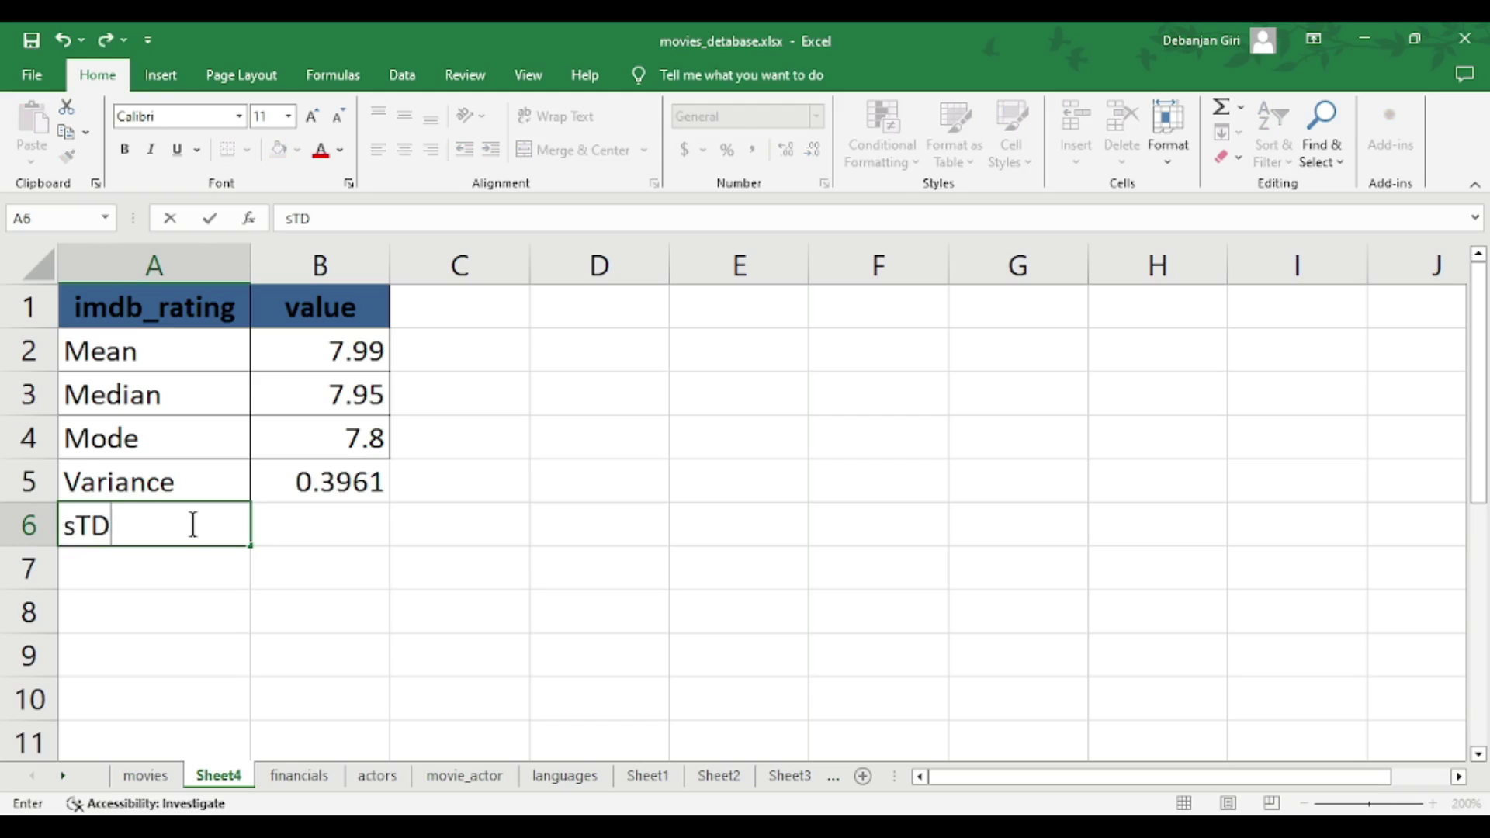
key(BackSpace)
key(BackSpace)
key(BackSpace)
text(St)
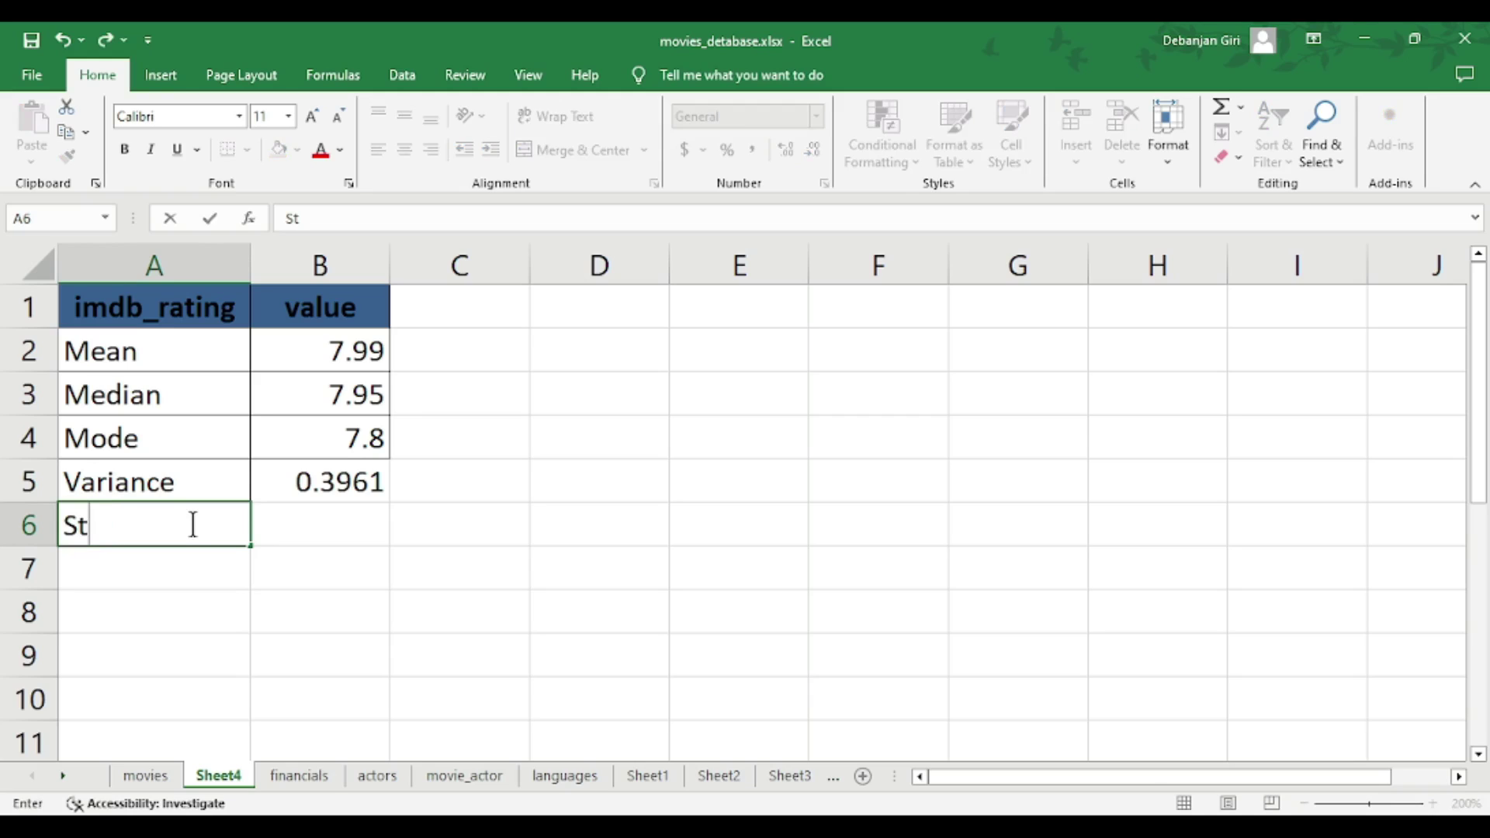
text(d. Dev)
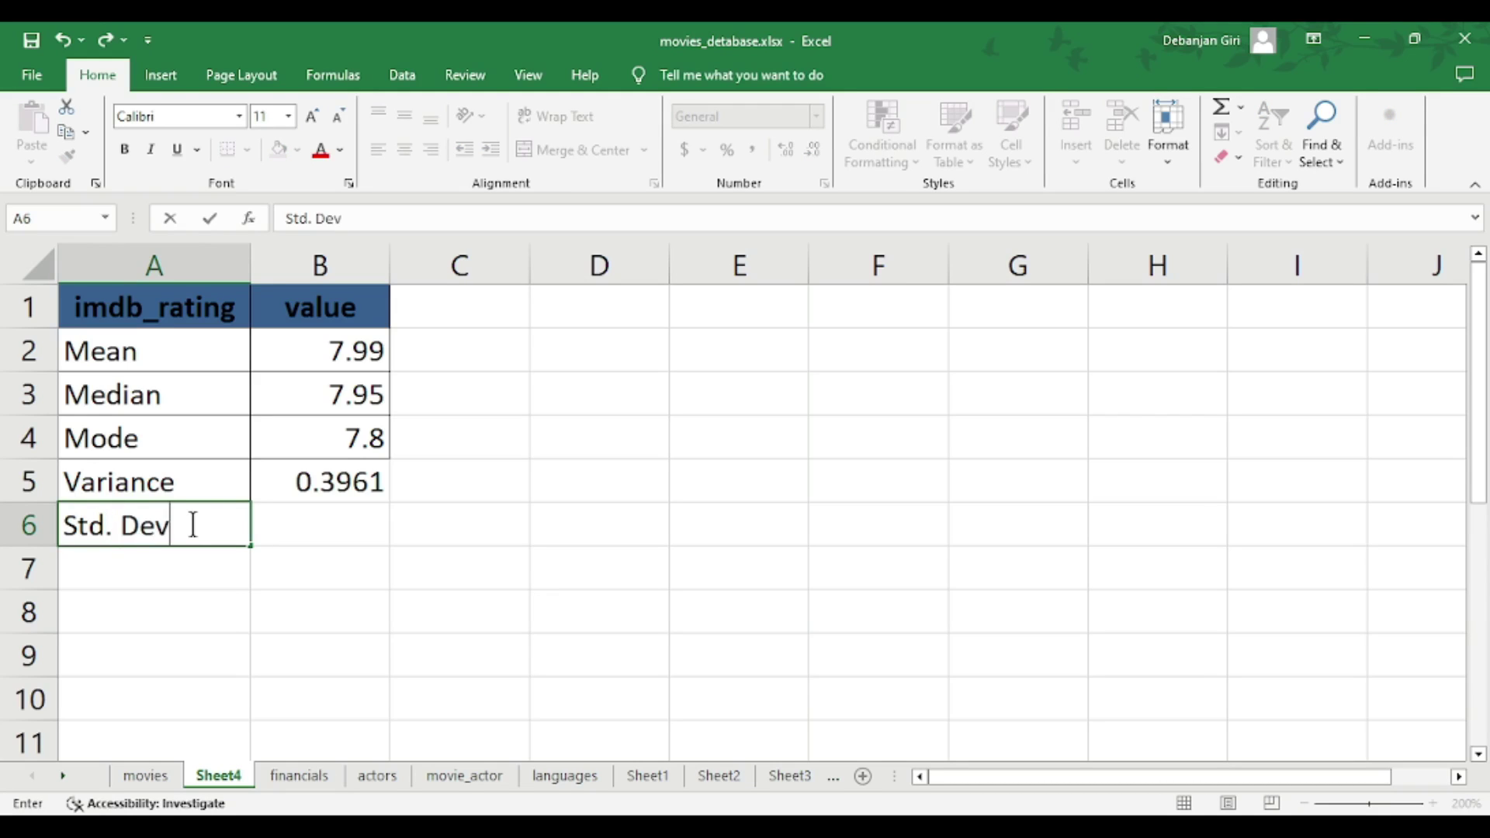
Start a population standard deviation formula with STDEV.P in B6, beside the Std. Dev label.
click(314, 525)
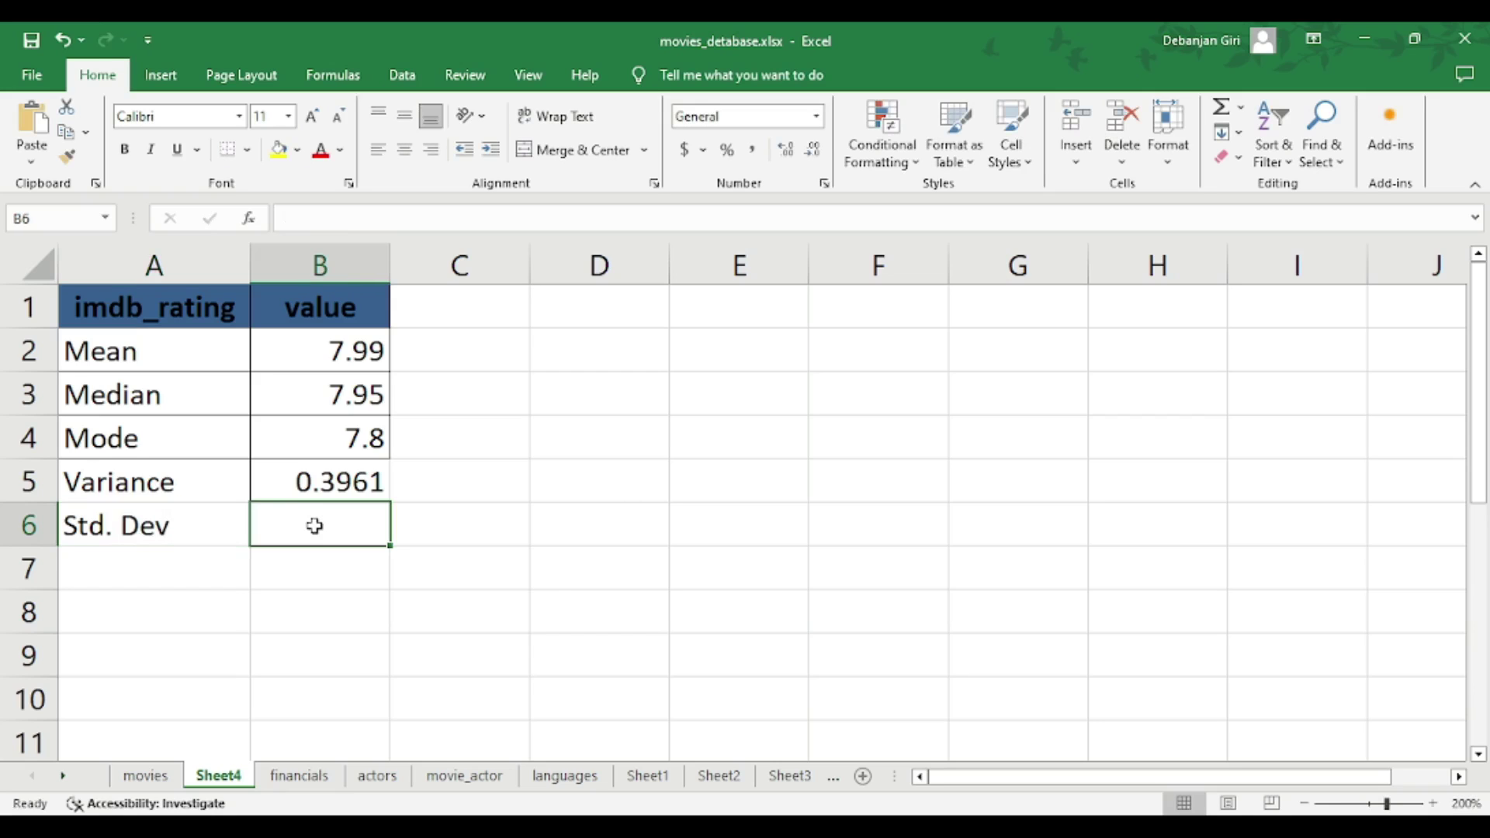
text(=st)
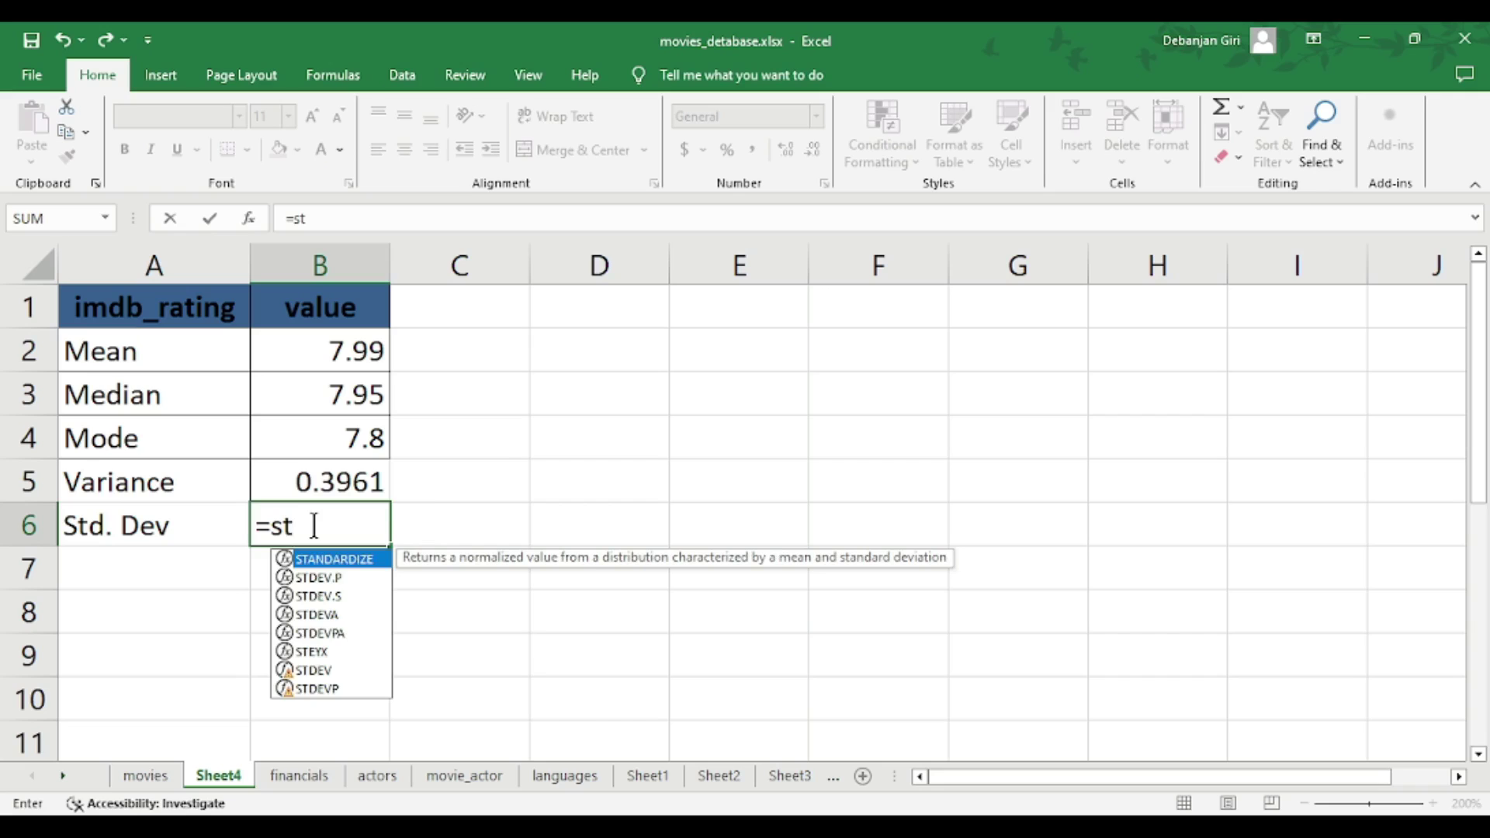
key(Down)
key(Down)
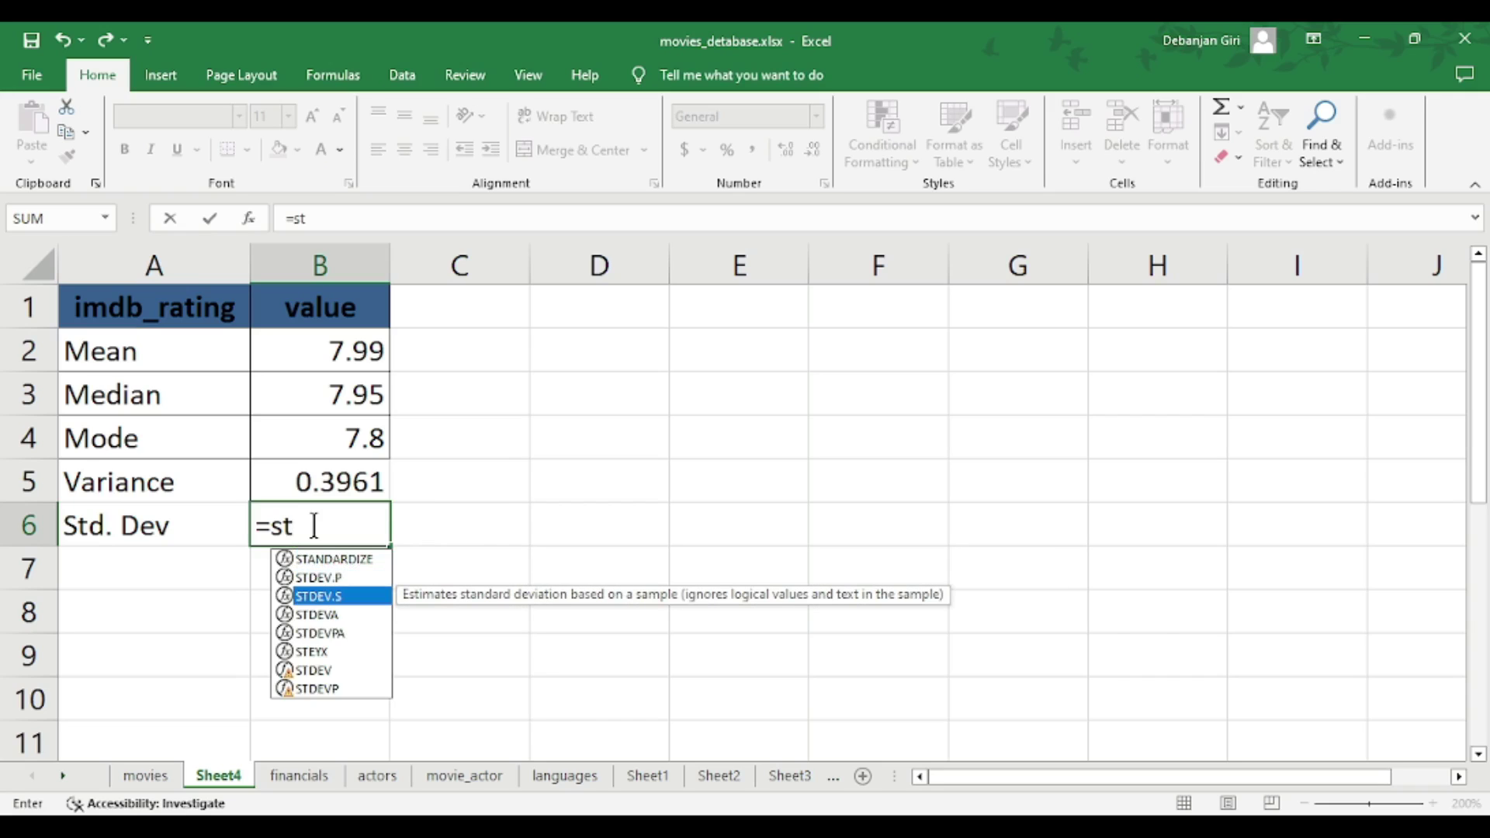
key(Up)
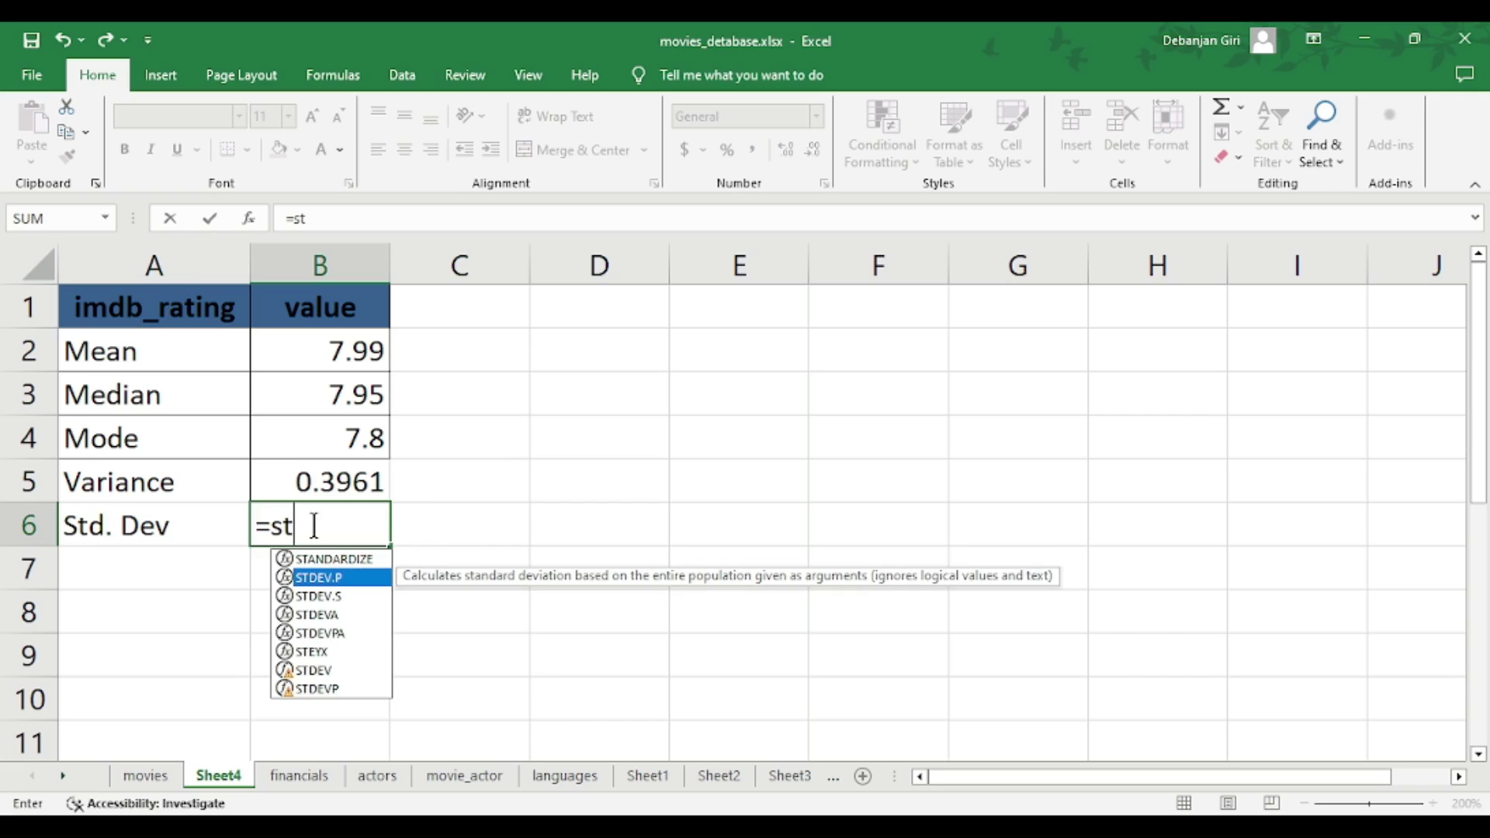
key(Tab)
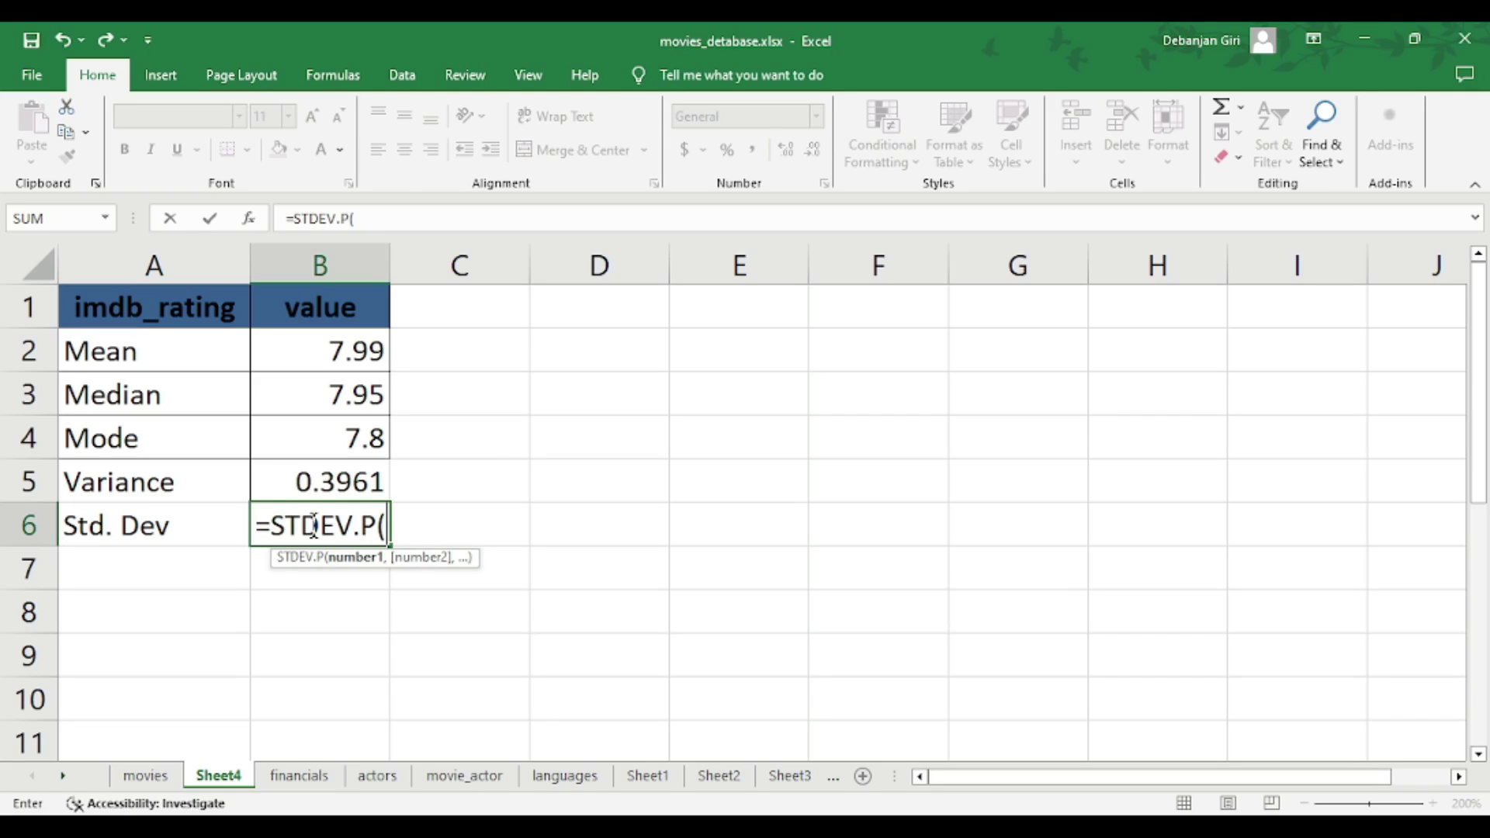
text(mo)
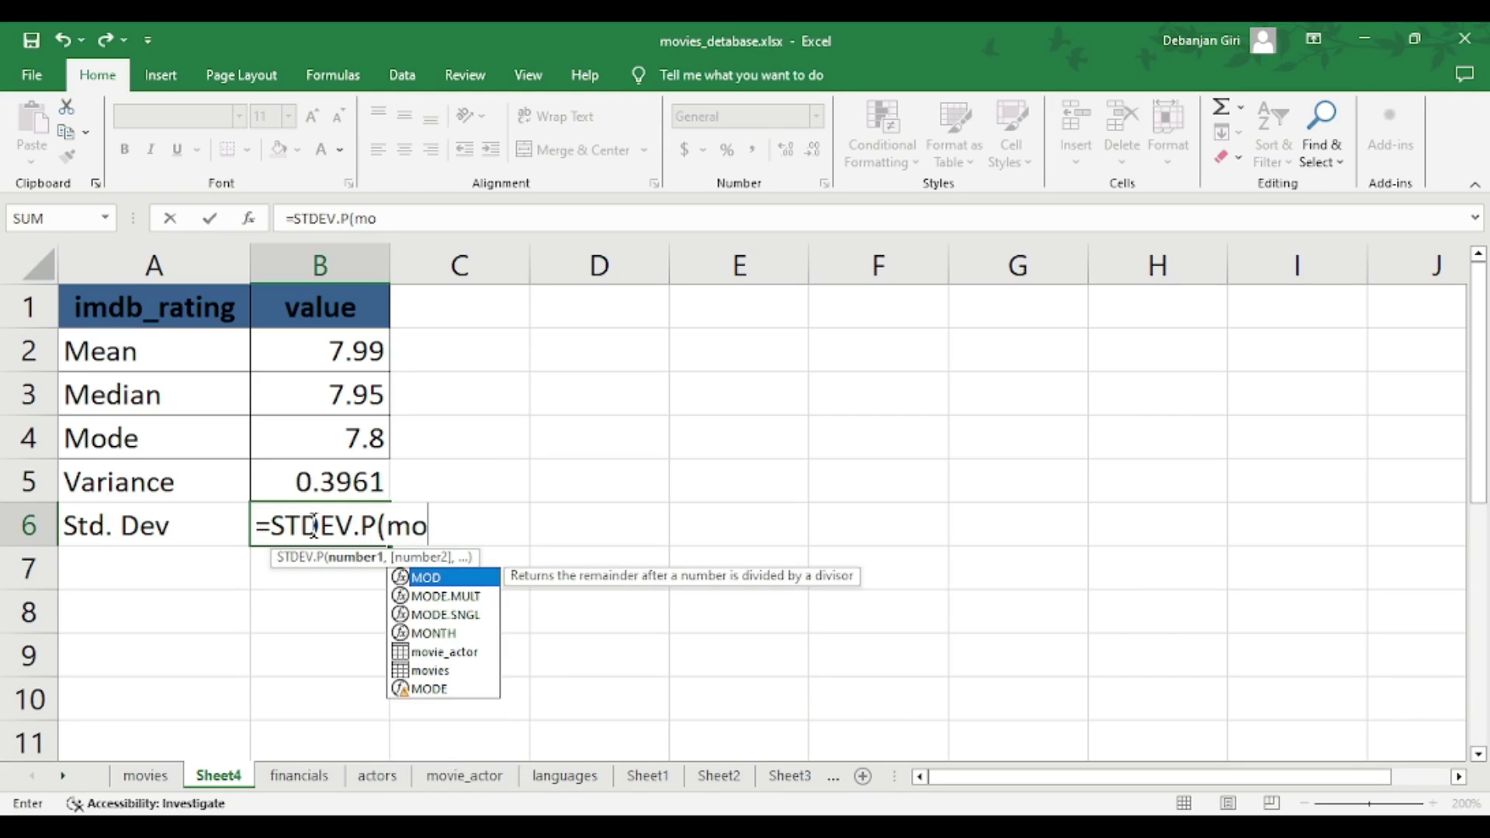
key(Left)
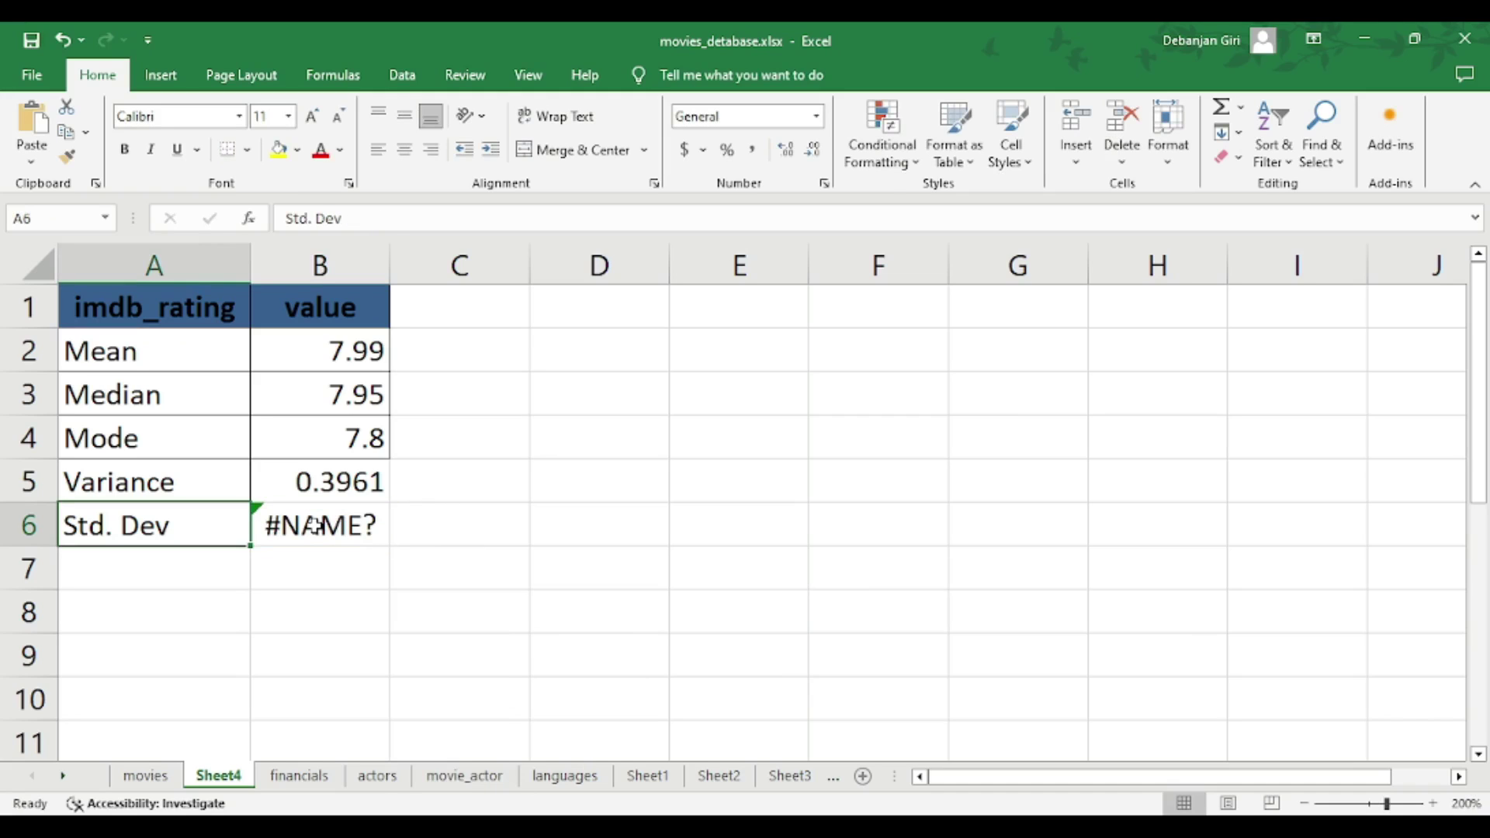
click(314, 524)
double_click(322, 527)
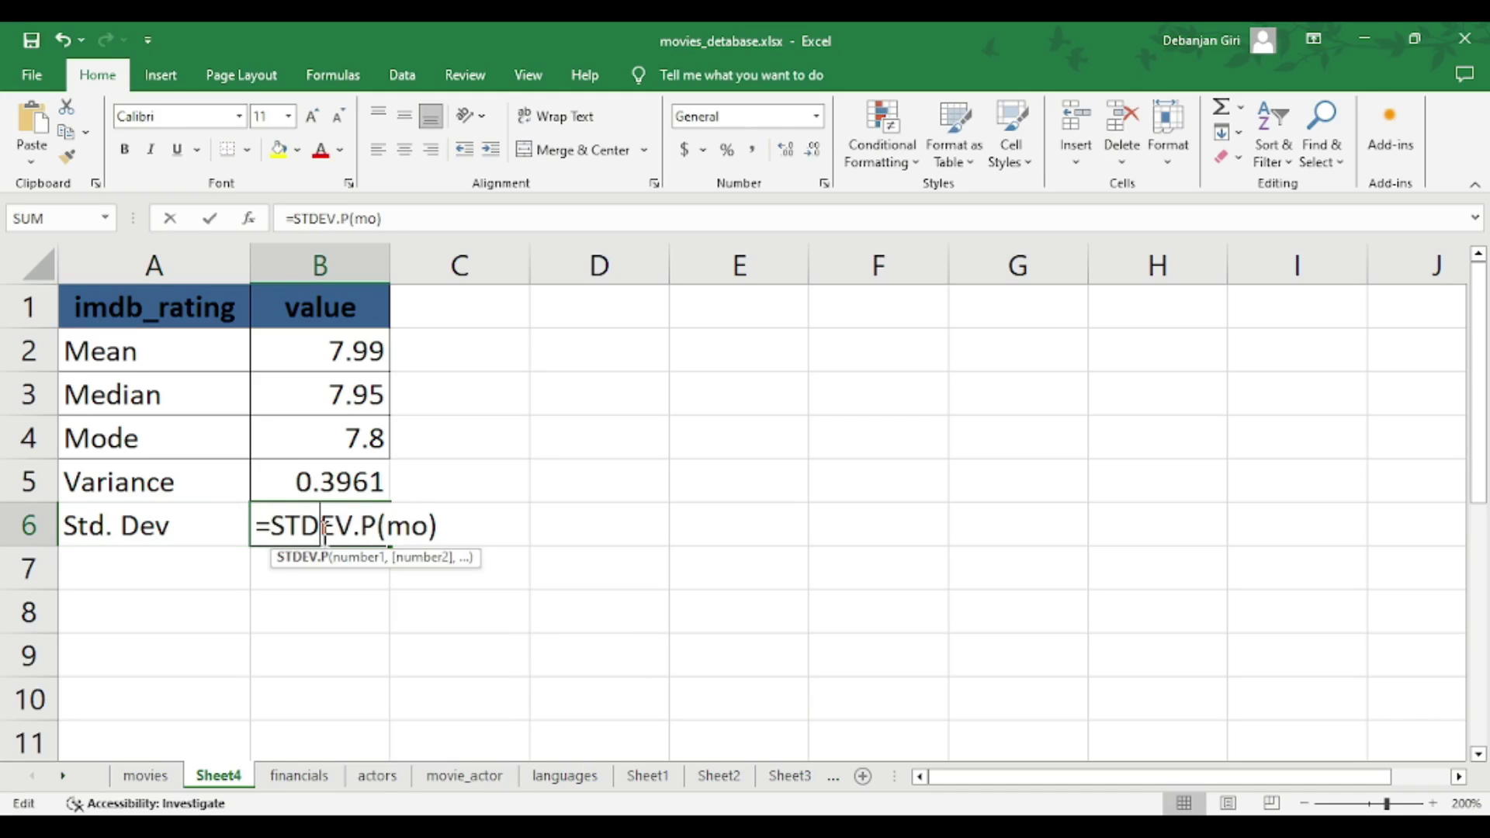
click(438, 528)
key(BackSpace)
key(BackSpace)
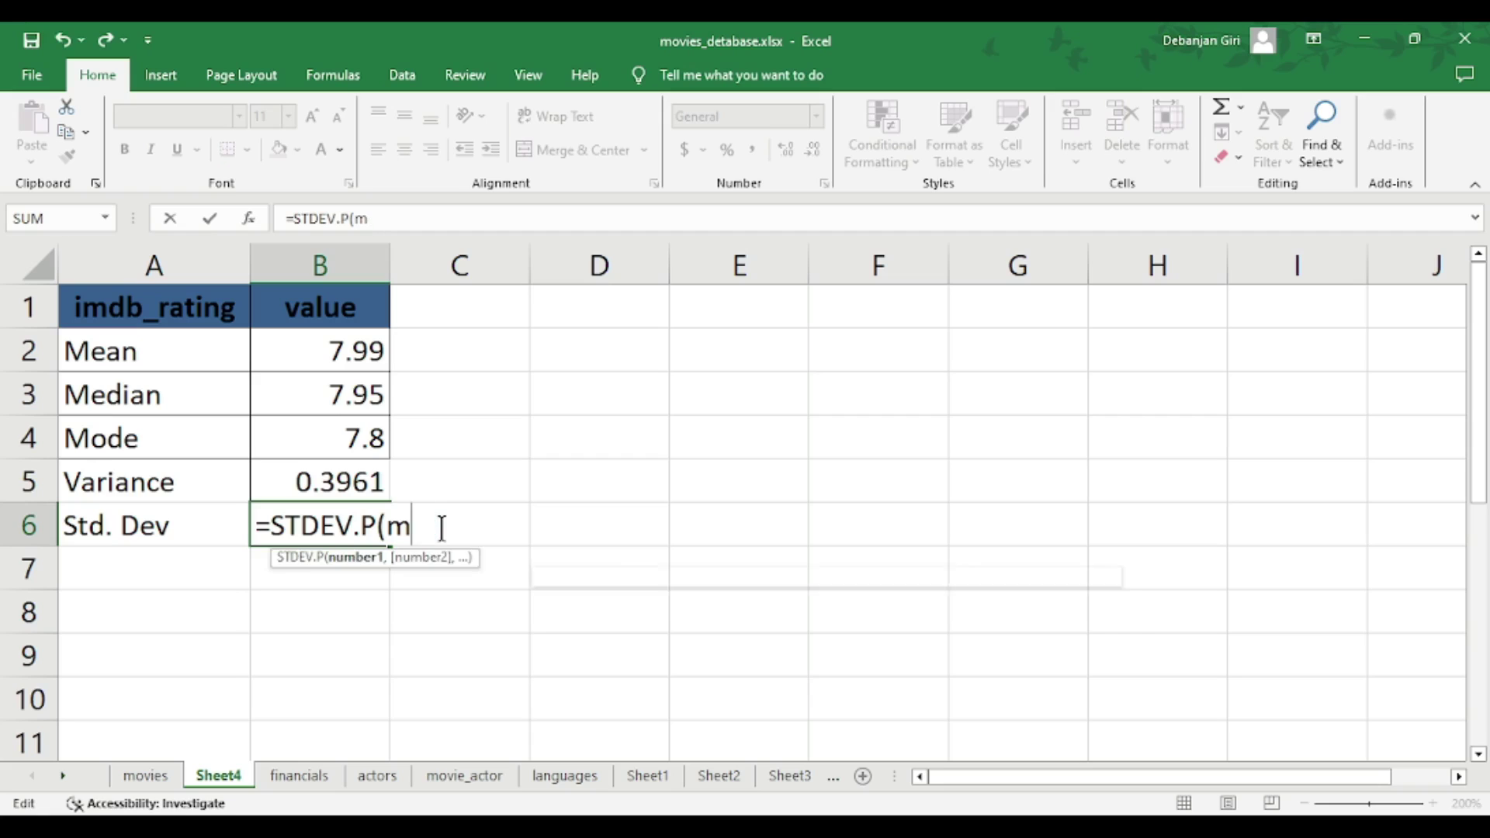
key(BackSpace)
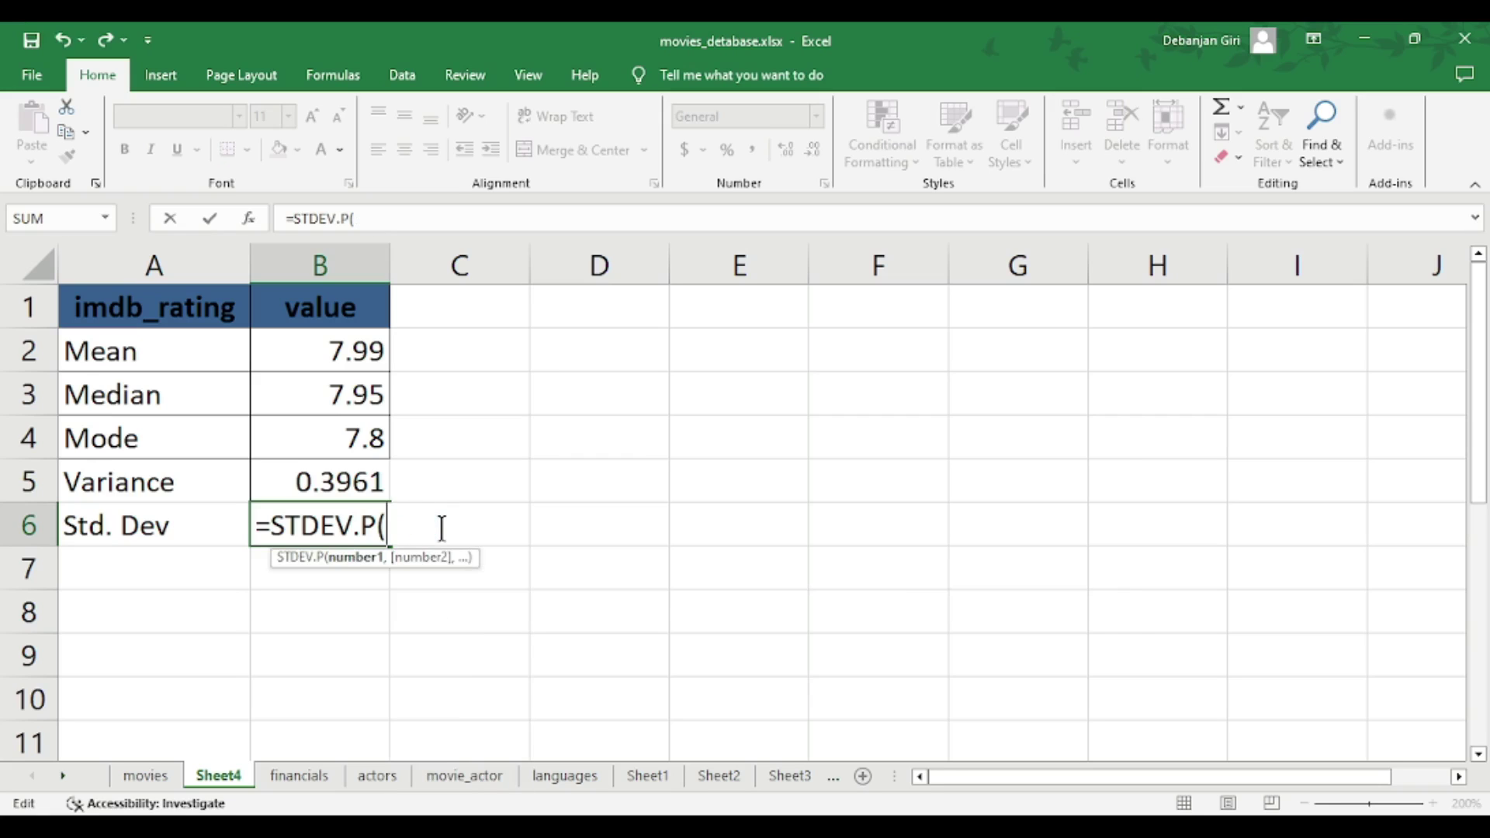
Complete the standard deviation formula in B6 as =STDEV.P(movies[imdb_rating]).
text(mo)
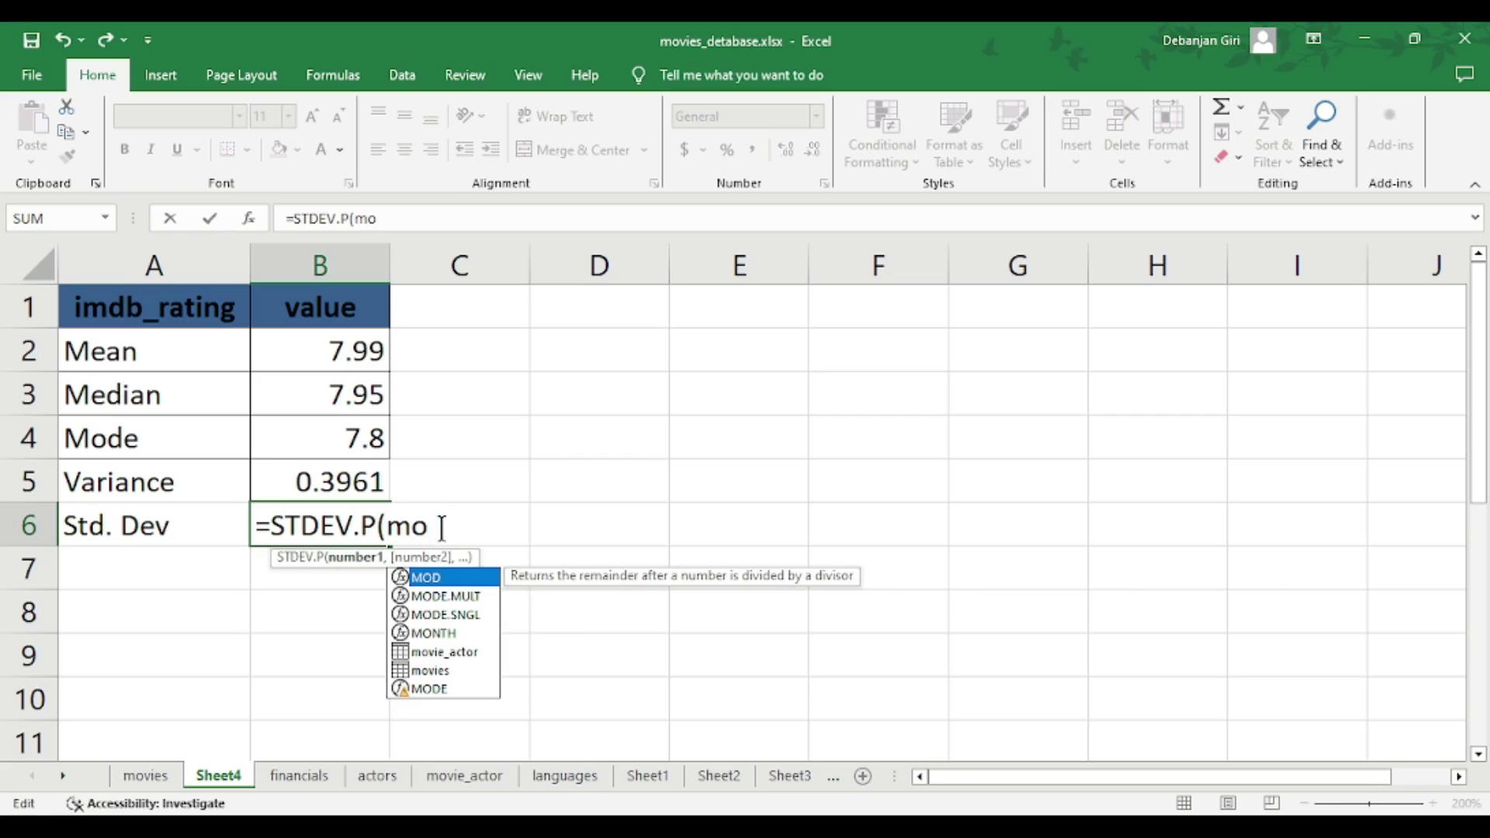
key(Down)
key(Down)
key(Down)
key(Down)
key(Down)
key(Tab)
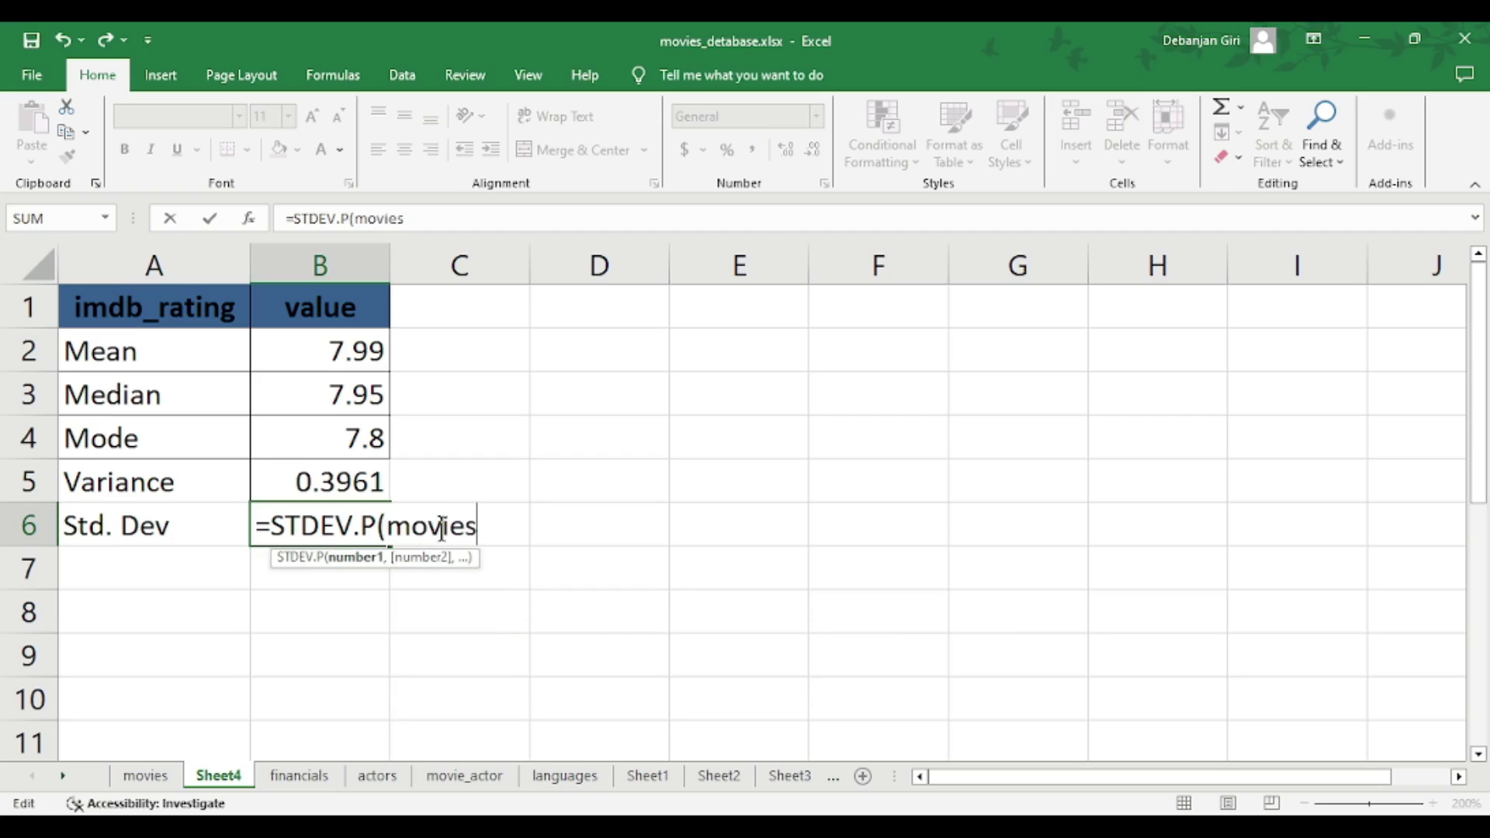
text([)
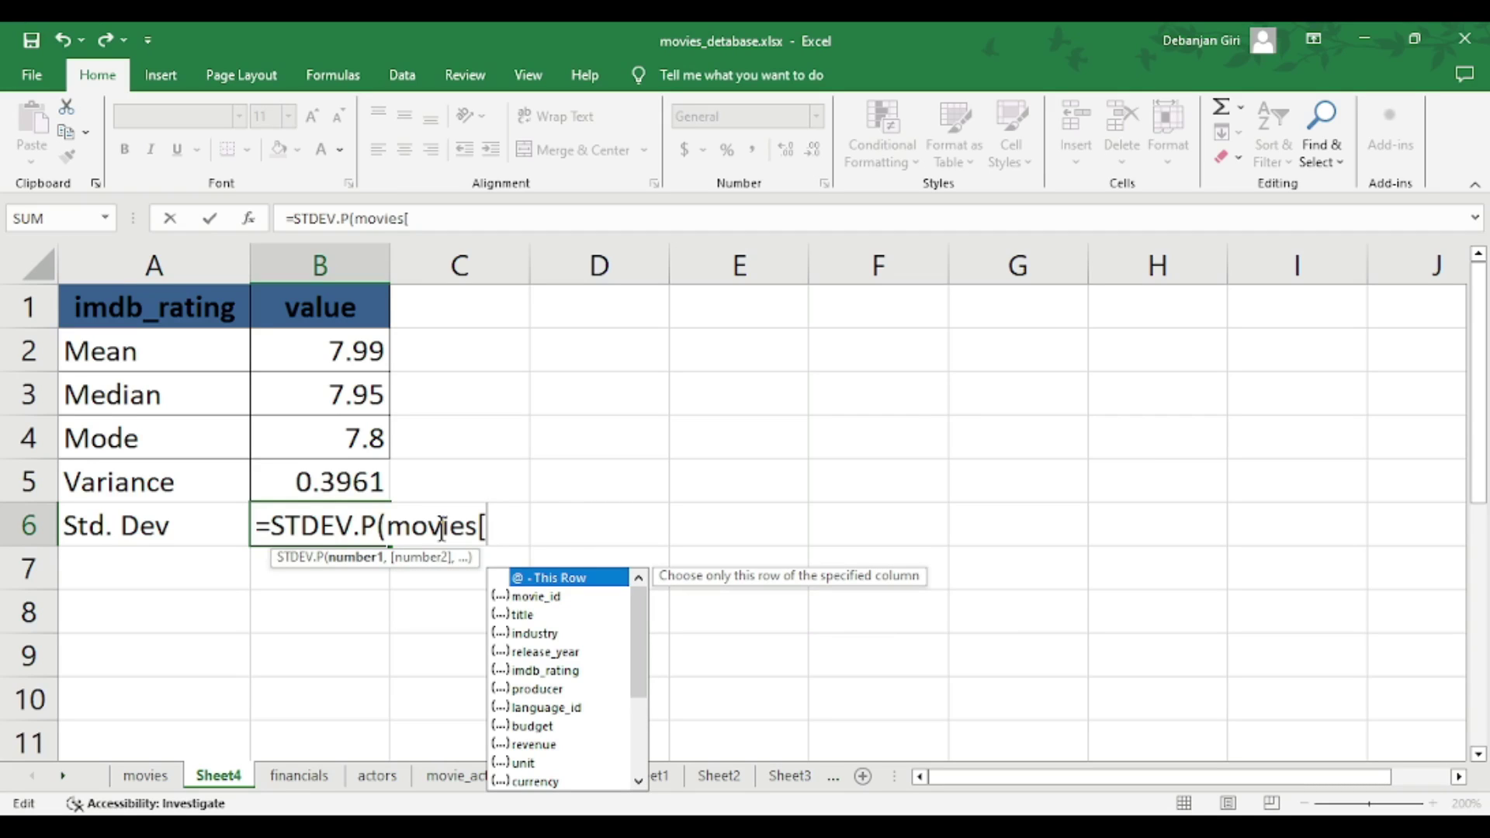
key(Down)
key(Down)
key(Down)
key(Down)
key(Down)
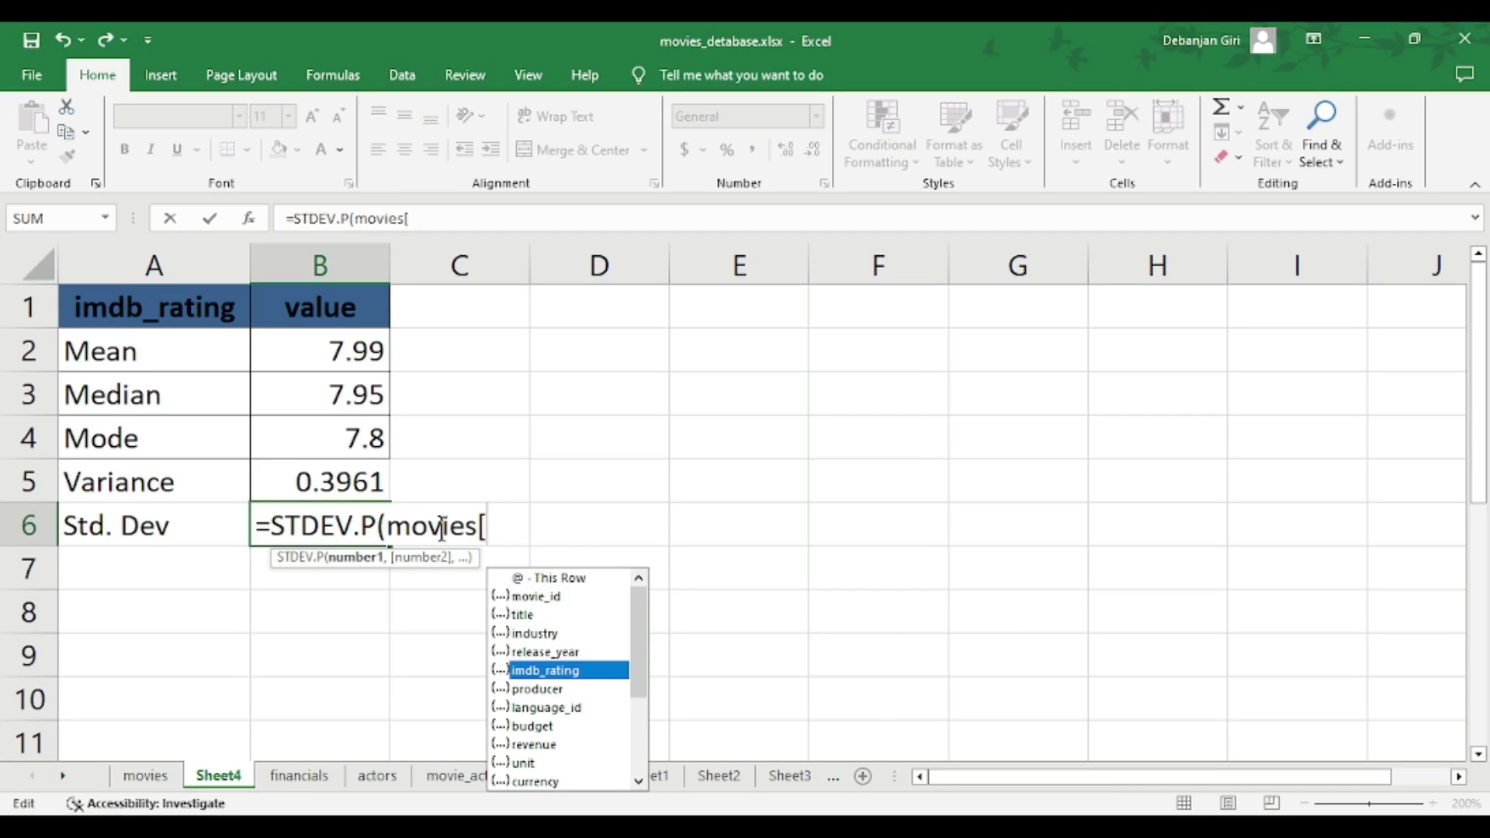
key(Tab)
text(]))
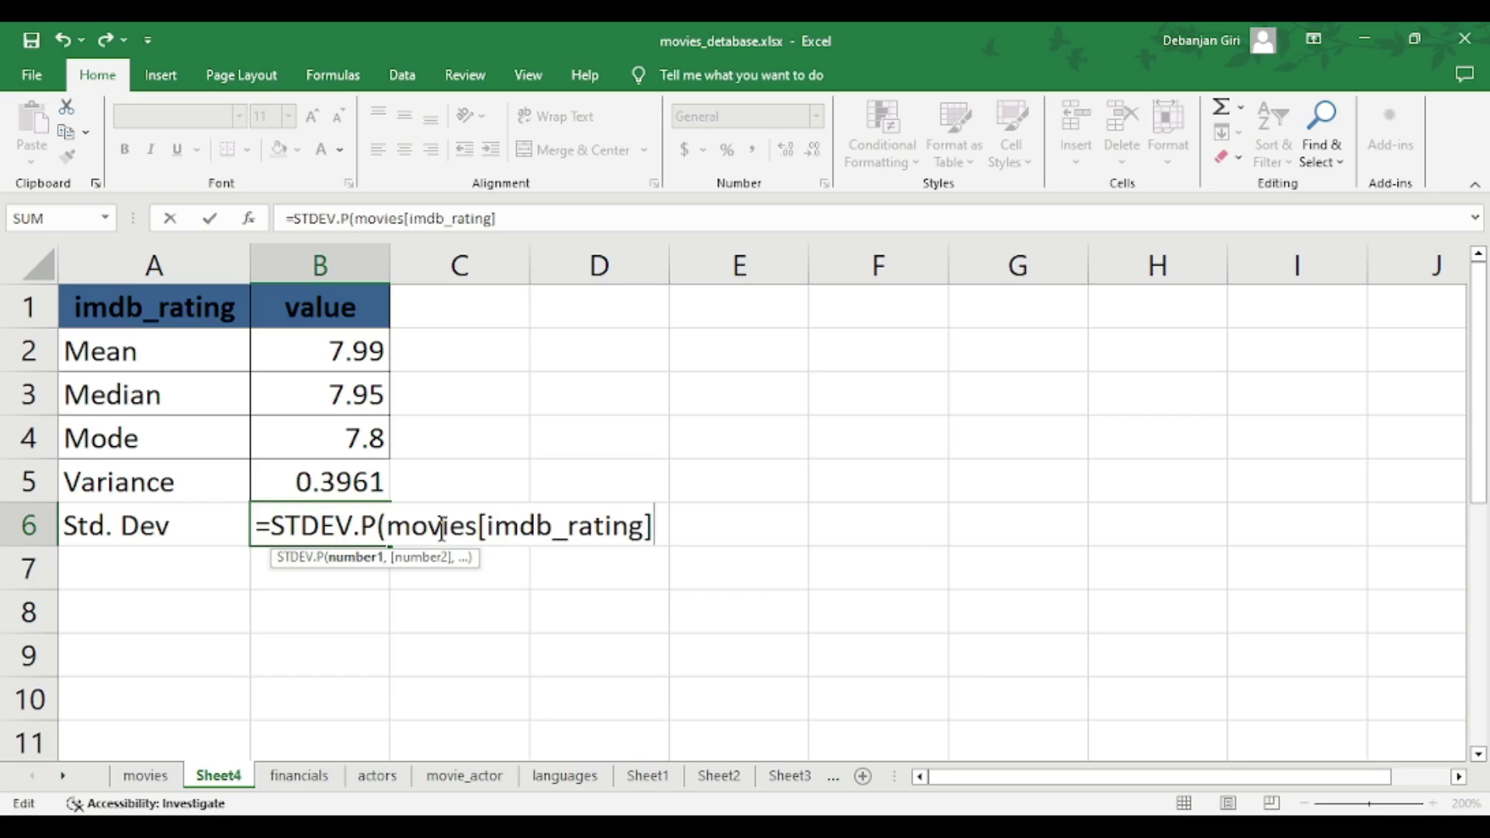
key(Return)
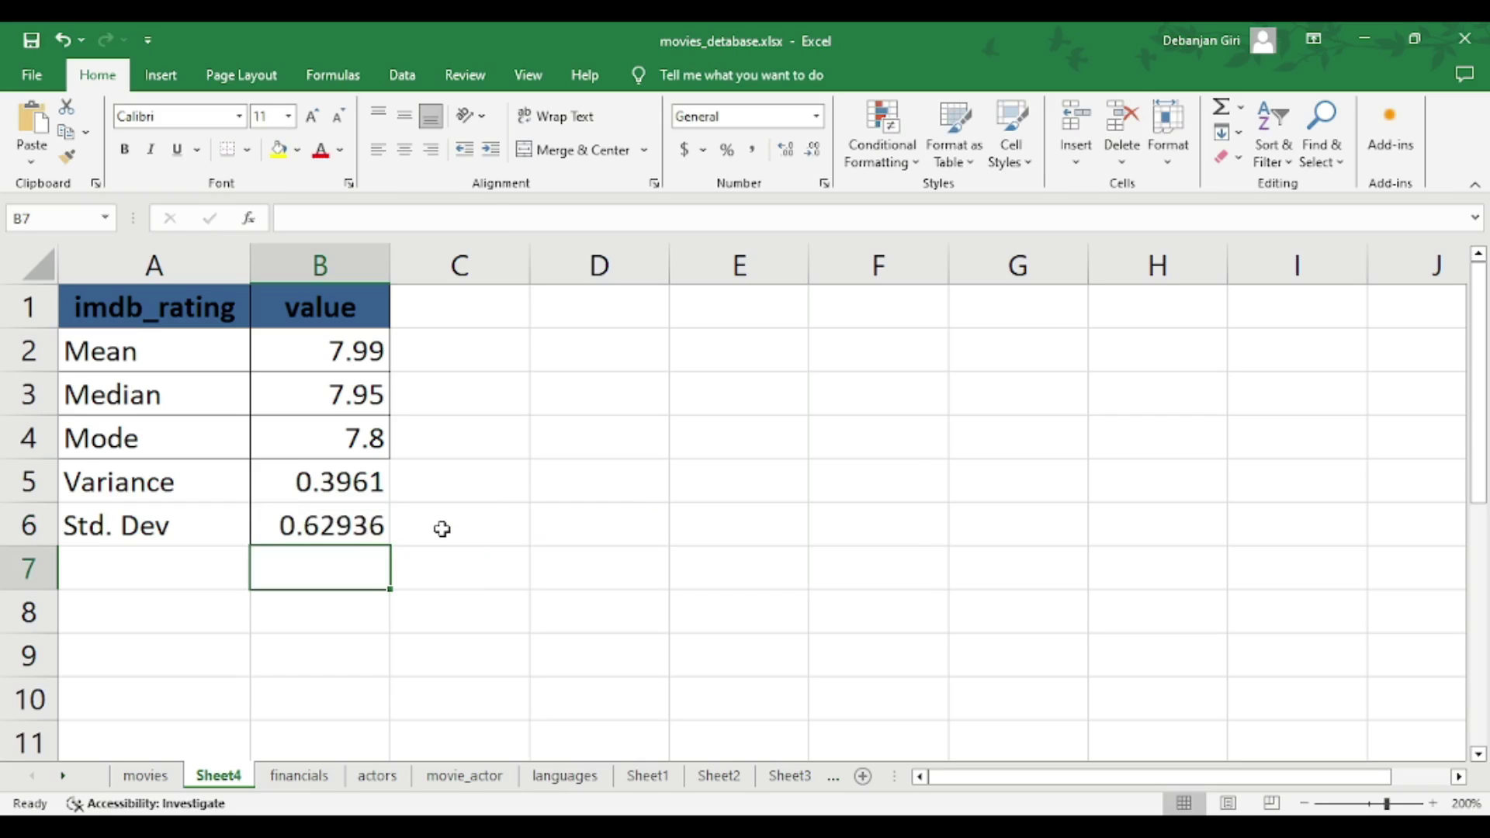
Square the standard deviation in C6 with the formula =B6*B6 as a check against the variance.
click(310, 521)
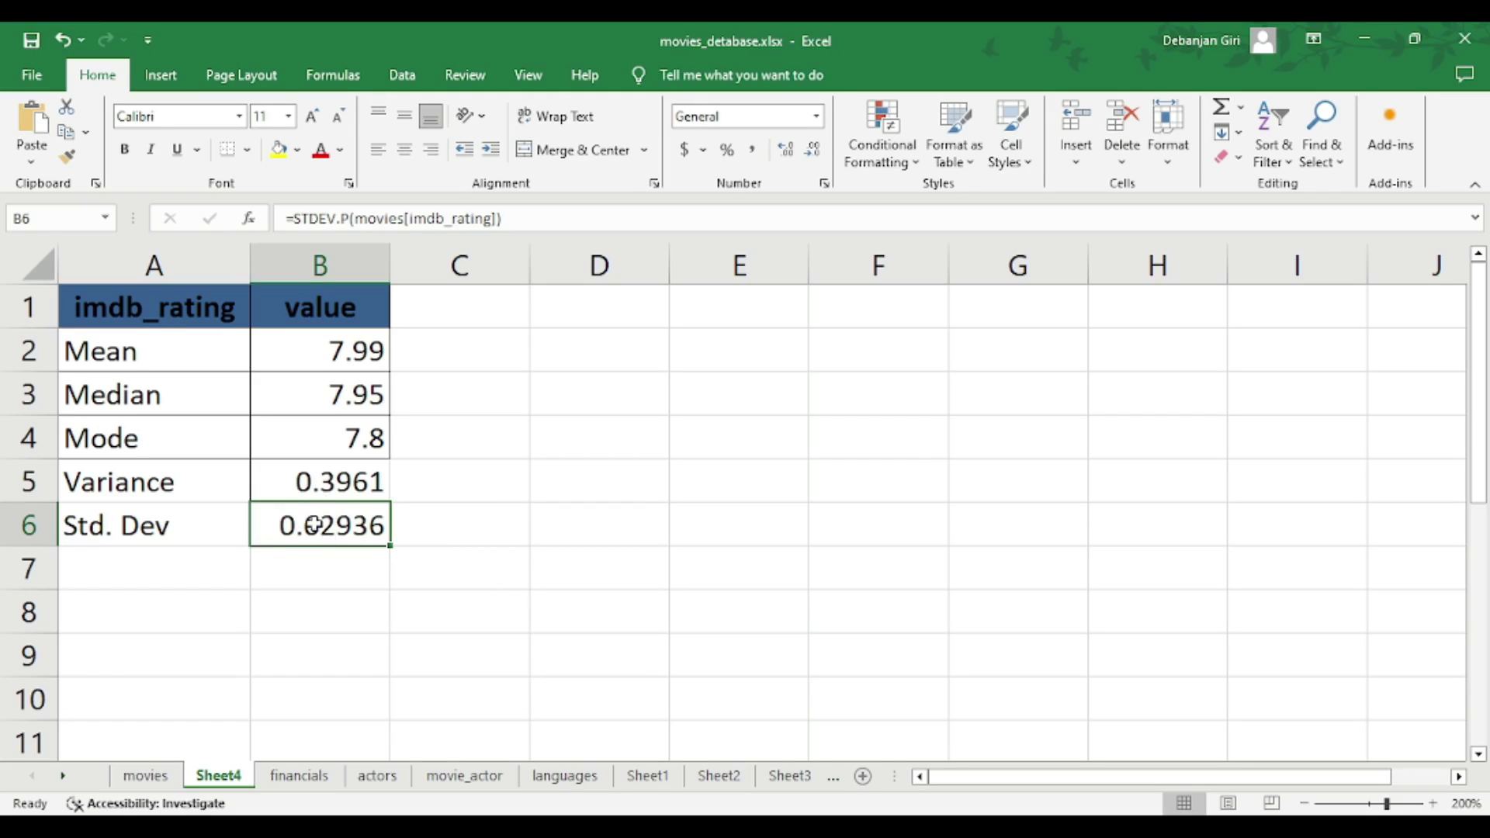
click(448, 538)
click(342, 522)
click(413, 526)
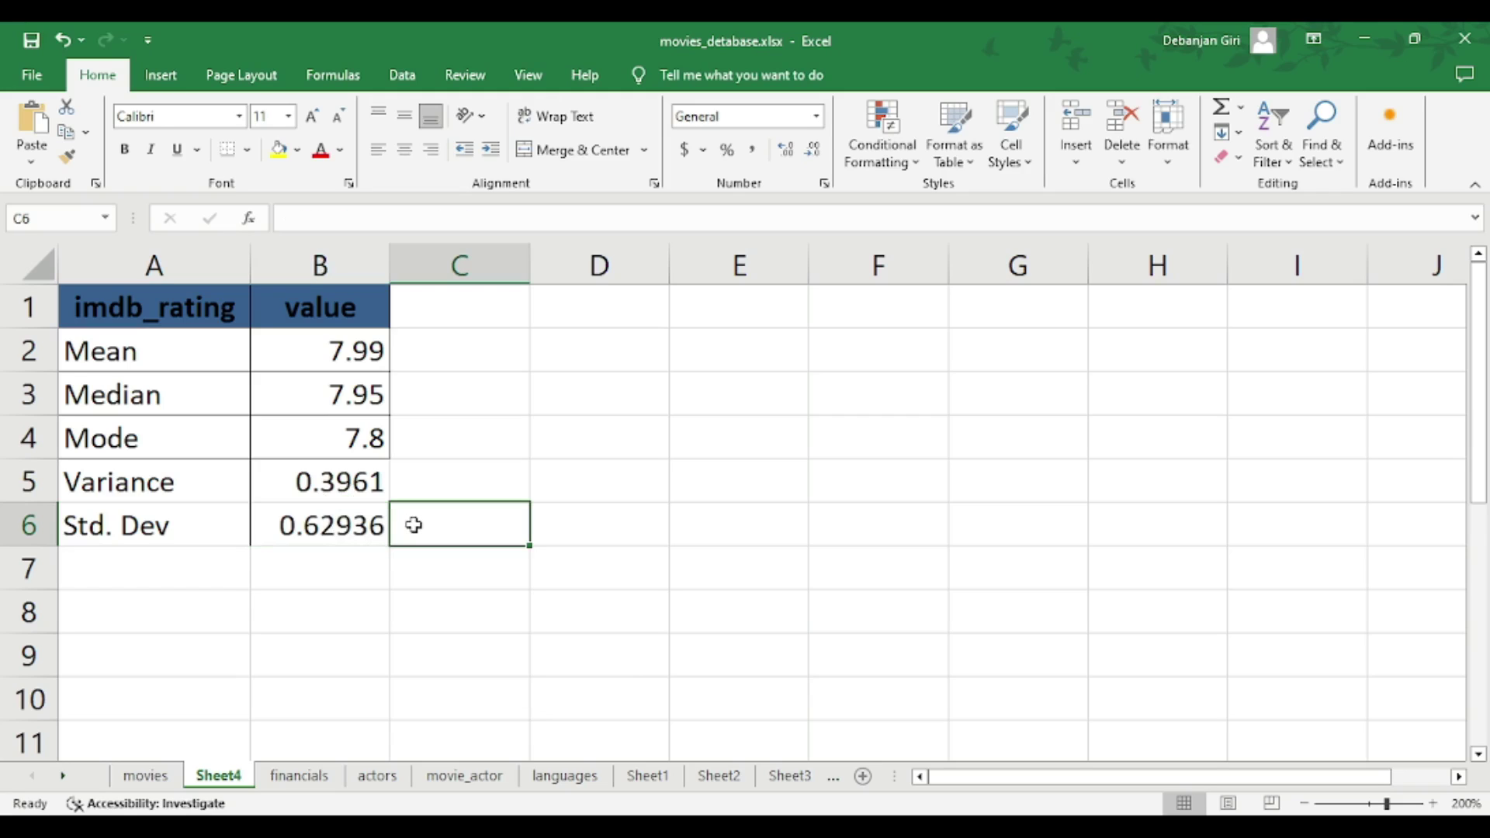
text(=)
click(348, 516)
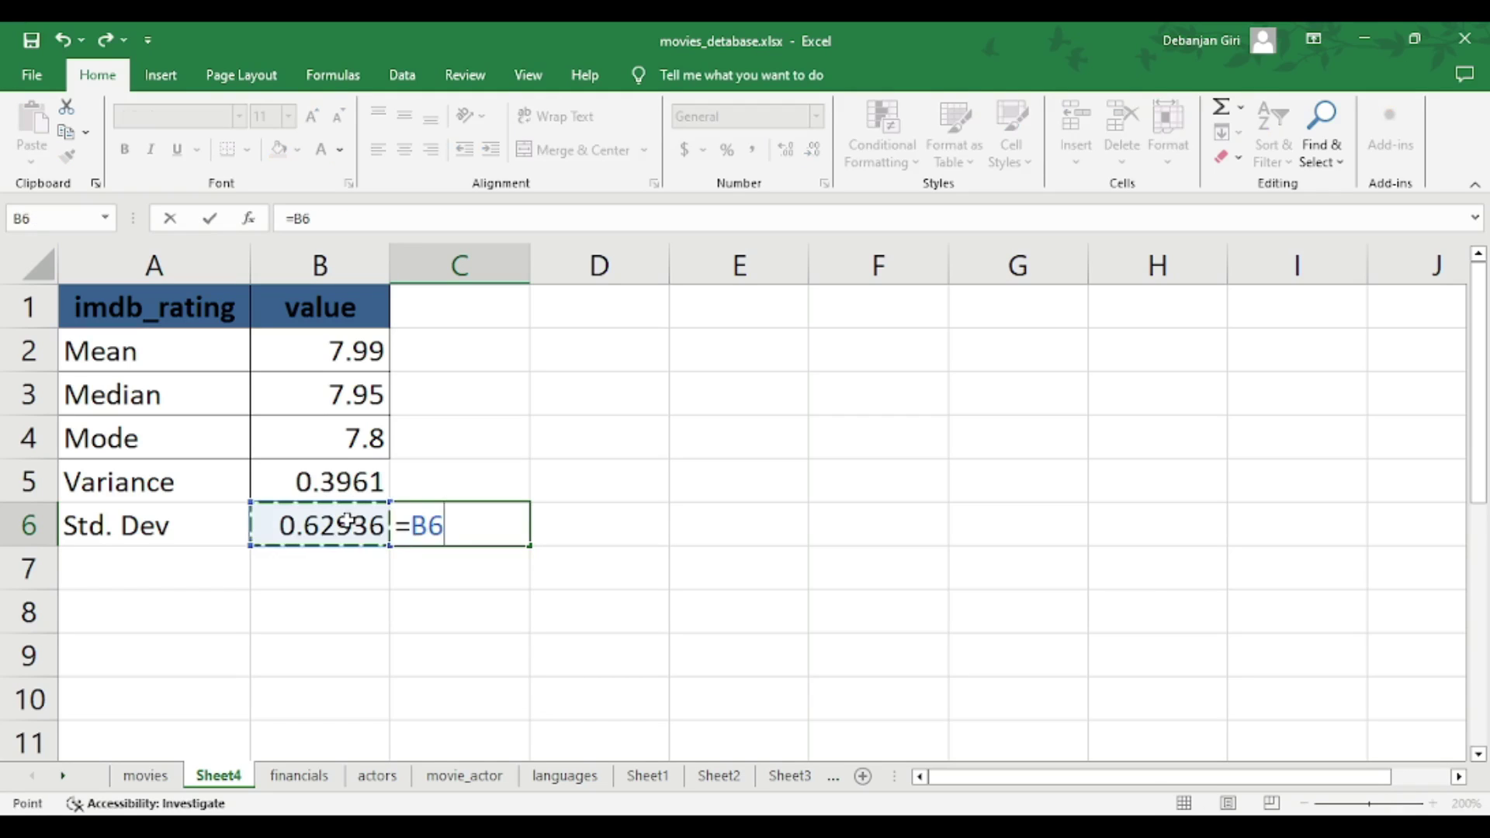
text(*)
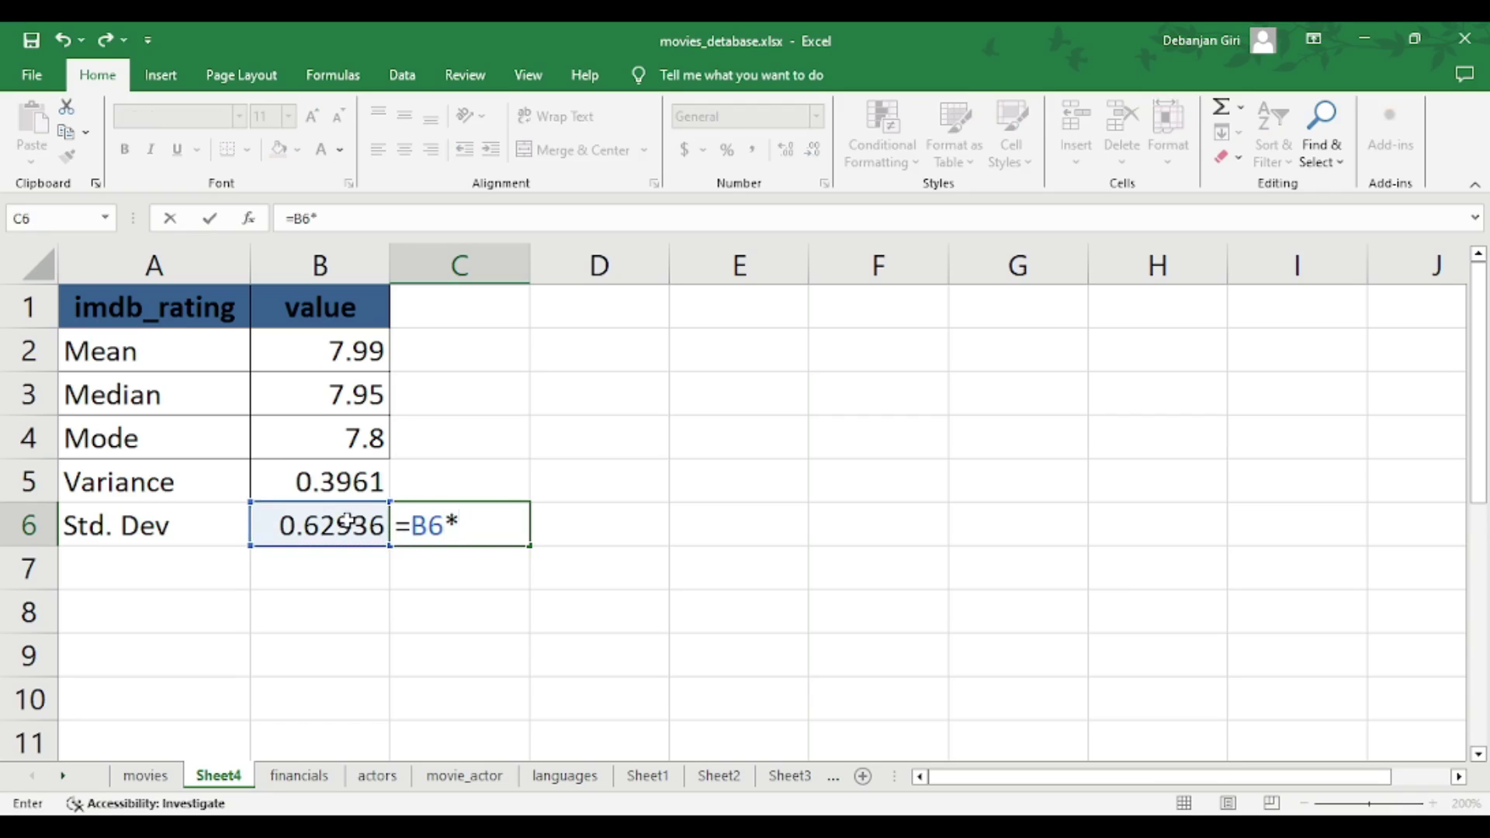
click(349, 521)
key(Return)
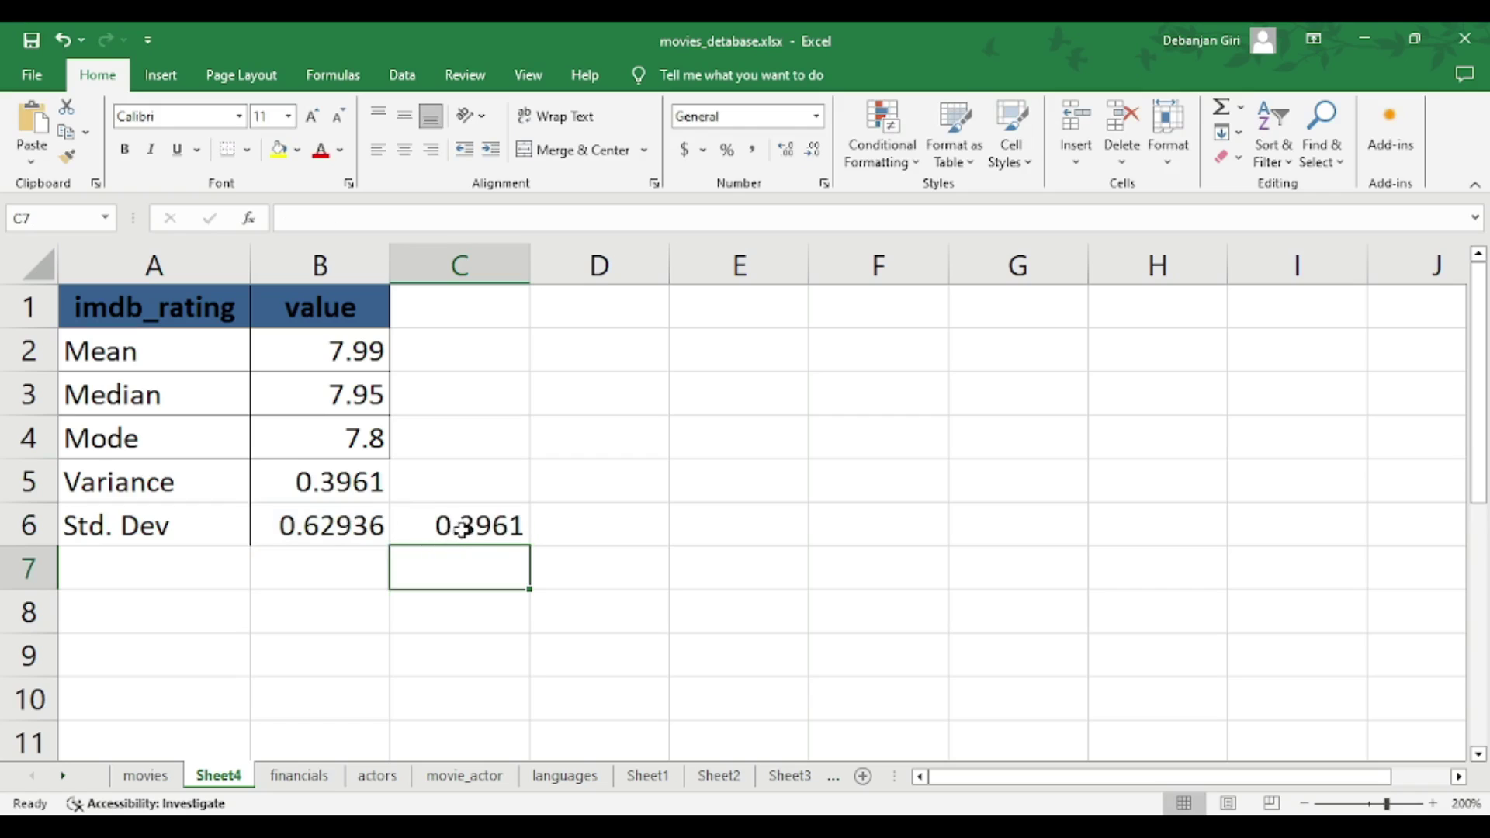
Compare the squared standard deviation in C6 with the variance in B5.
click(489, 522)
click(301, 479)
click(434, 516)
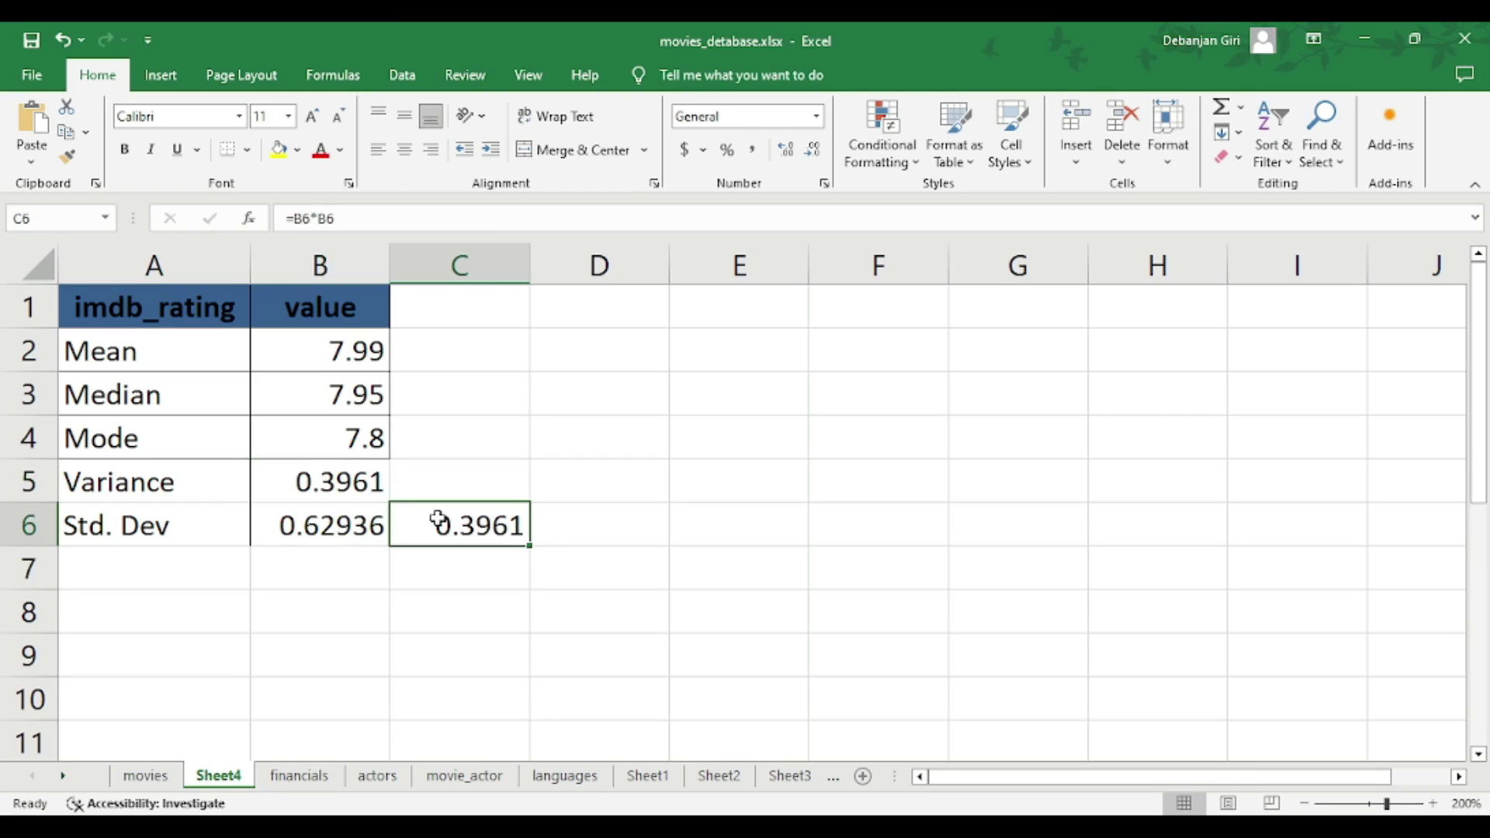
click(361, 486)
click(444, 536)
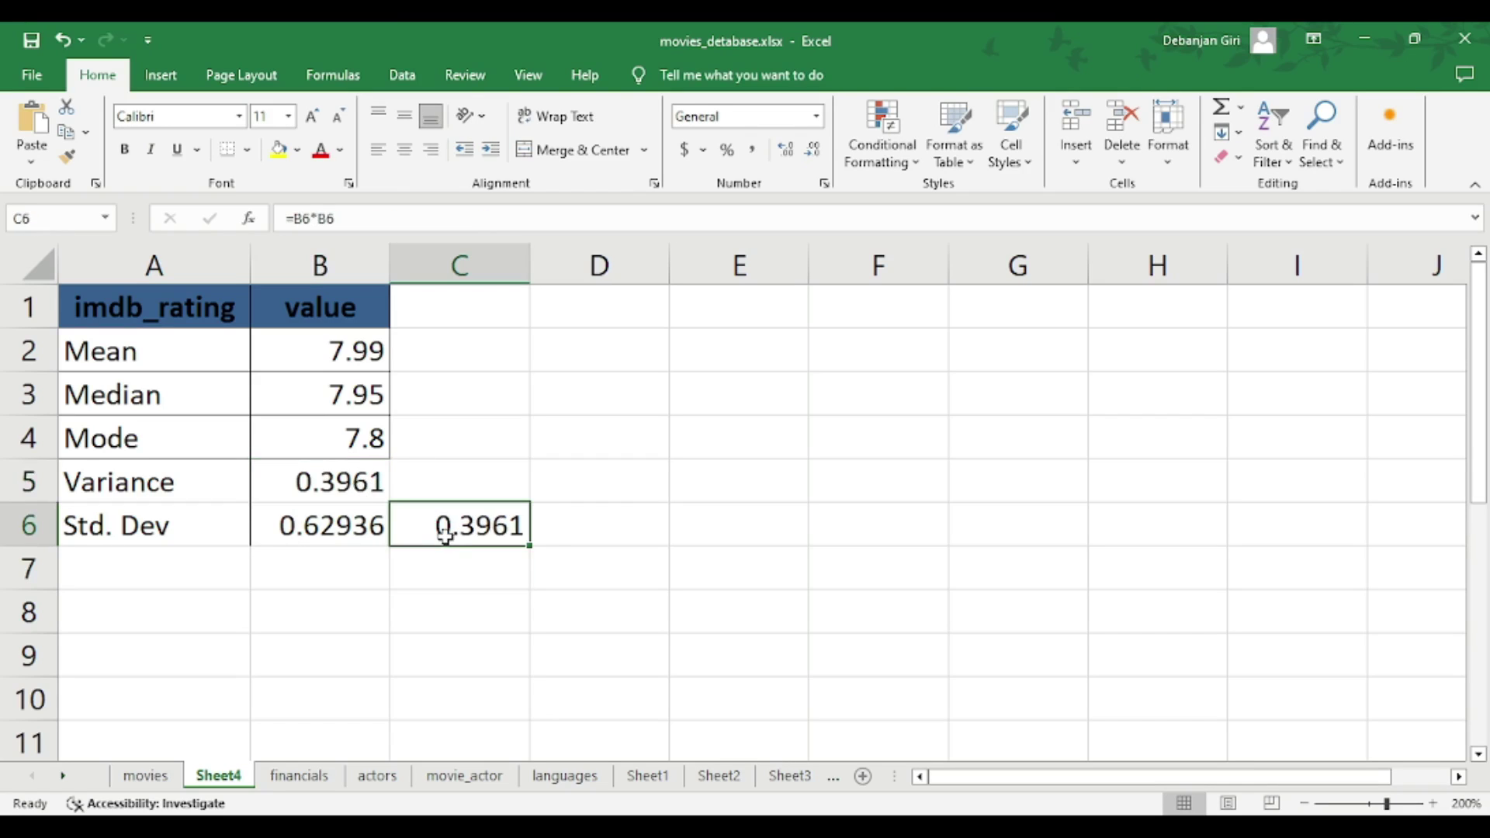
click(337, 475)
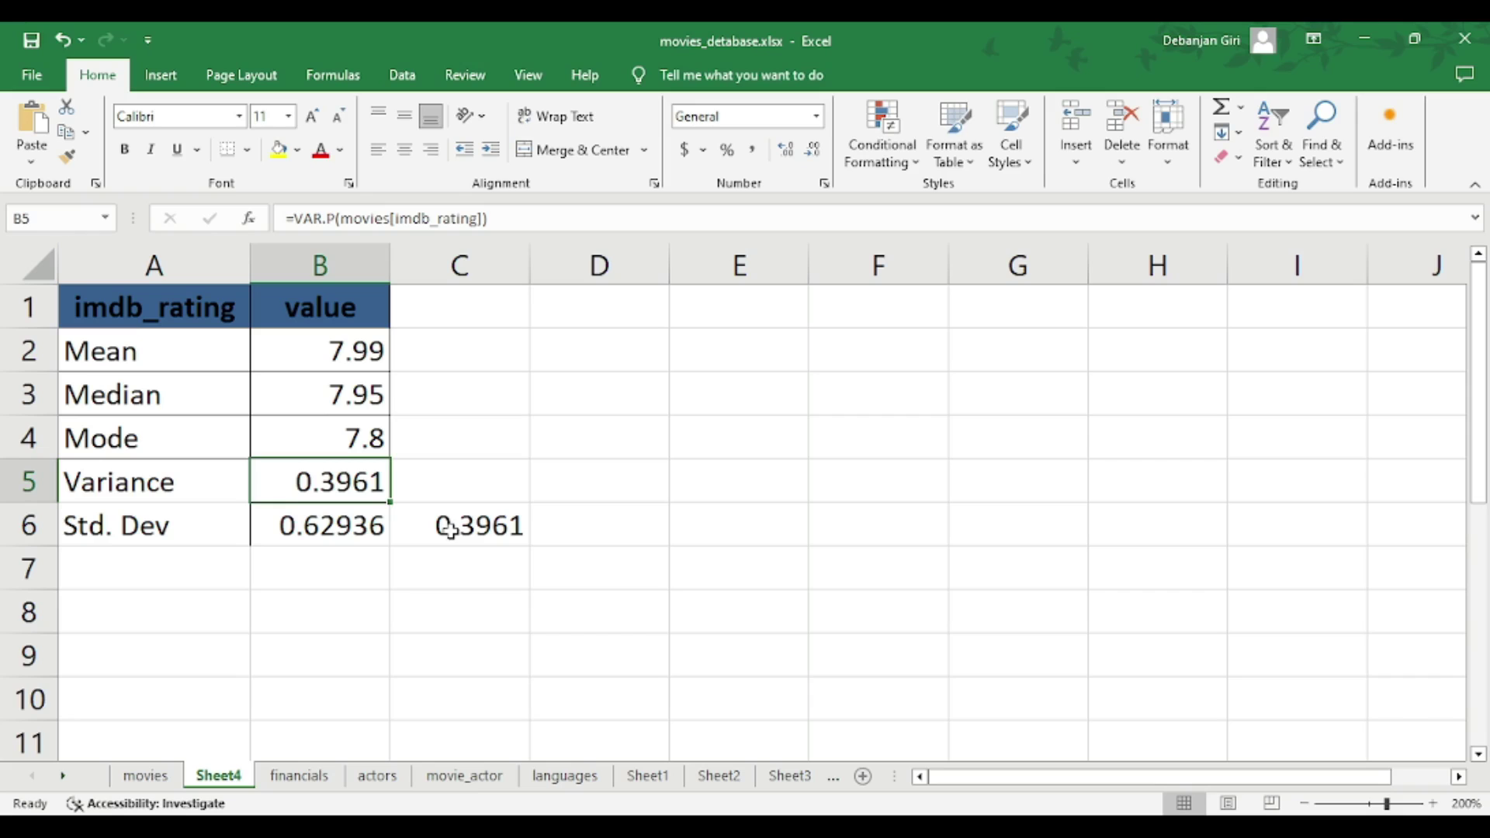
Apply all borders to the Variance and Std. Dev rows, A5:B6.
drag(138, 487, 304, 522)
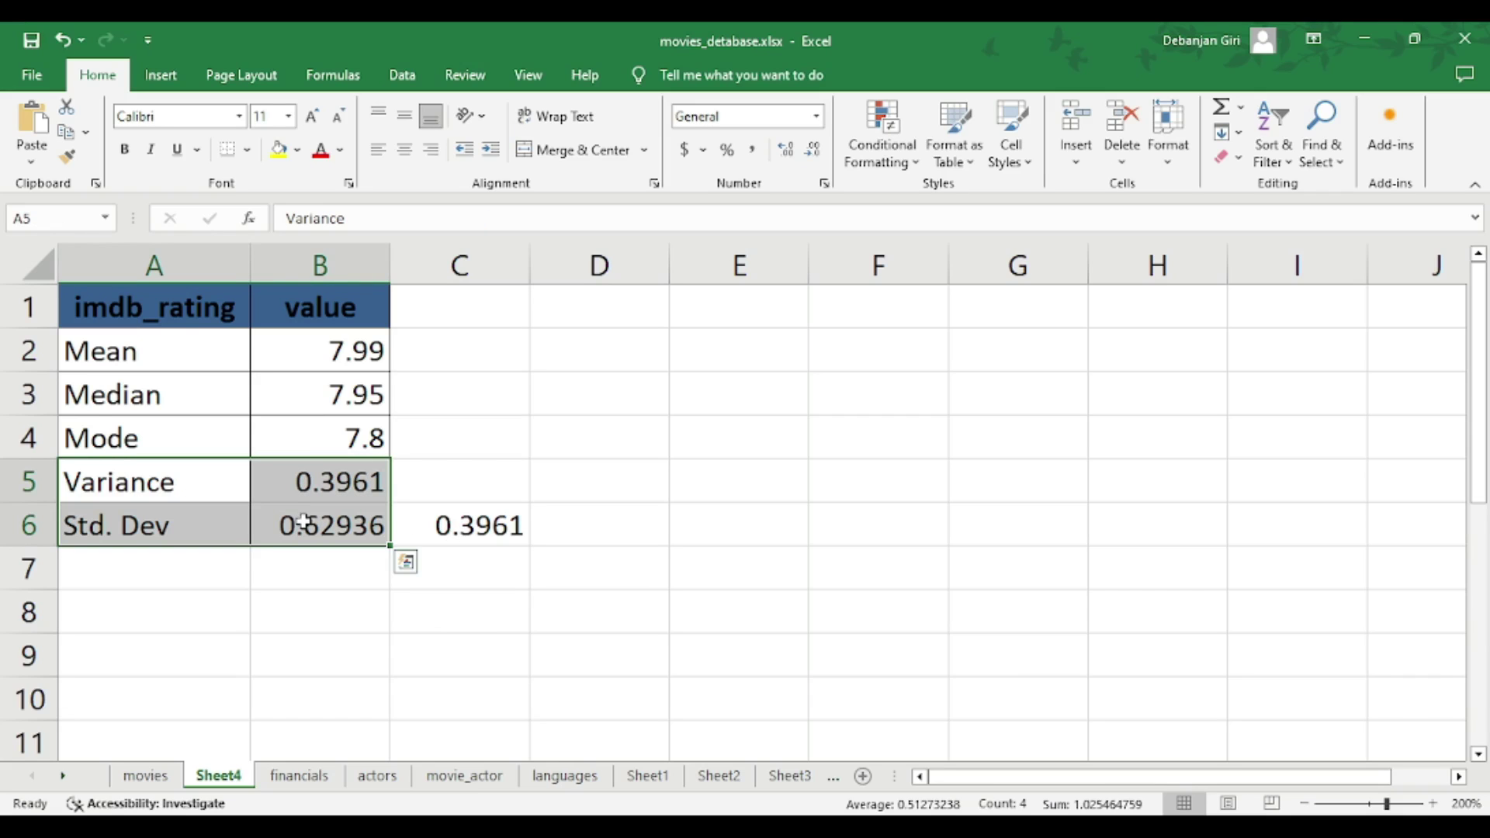
click(247, 149)
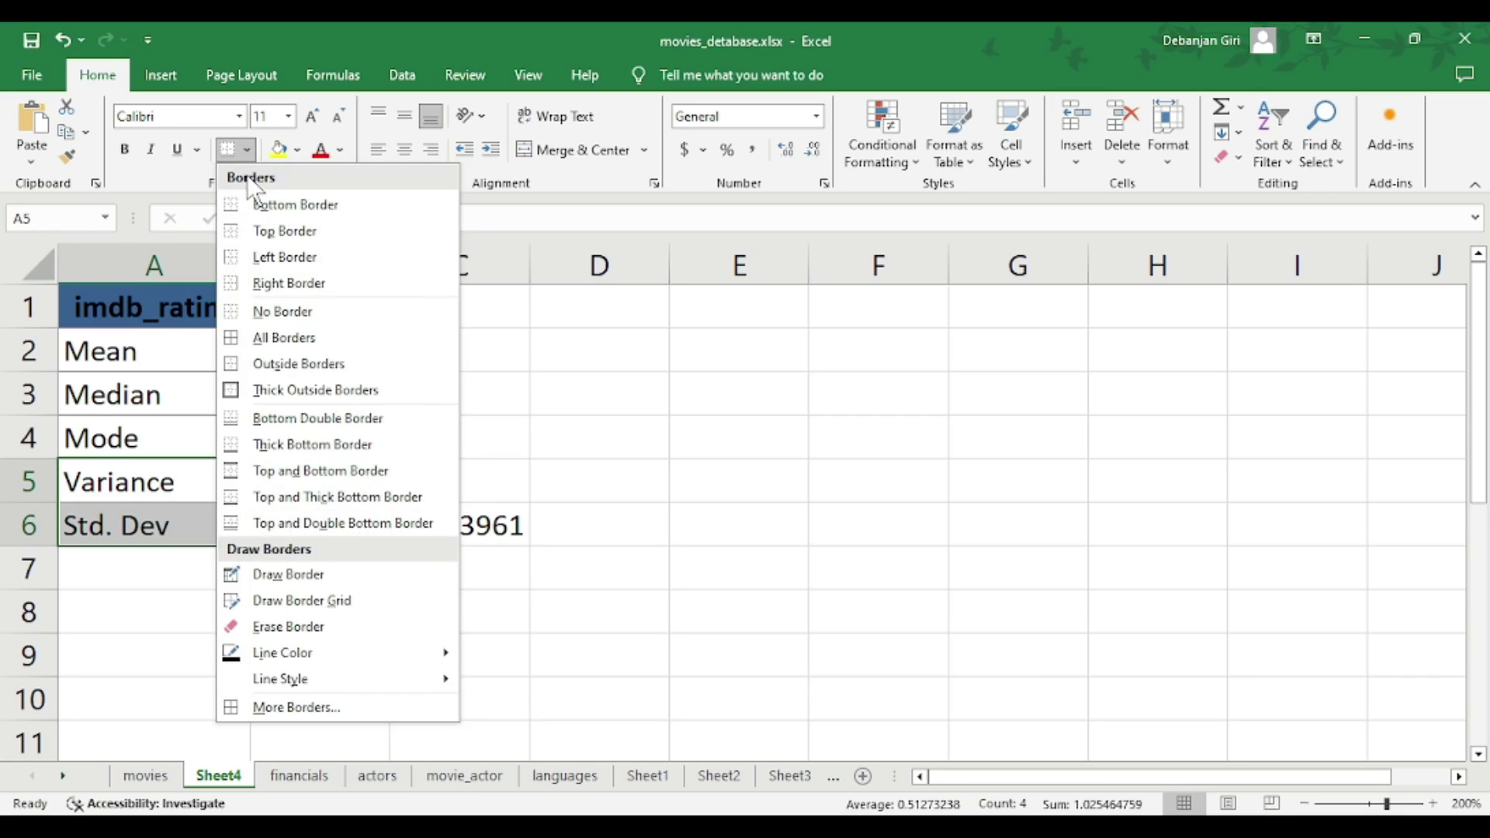
click(272, 338)
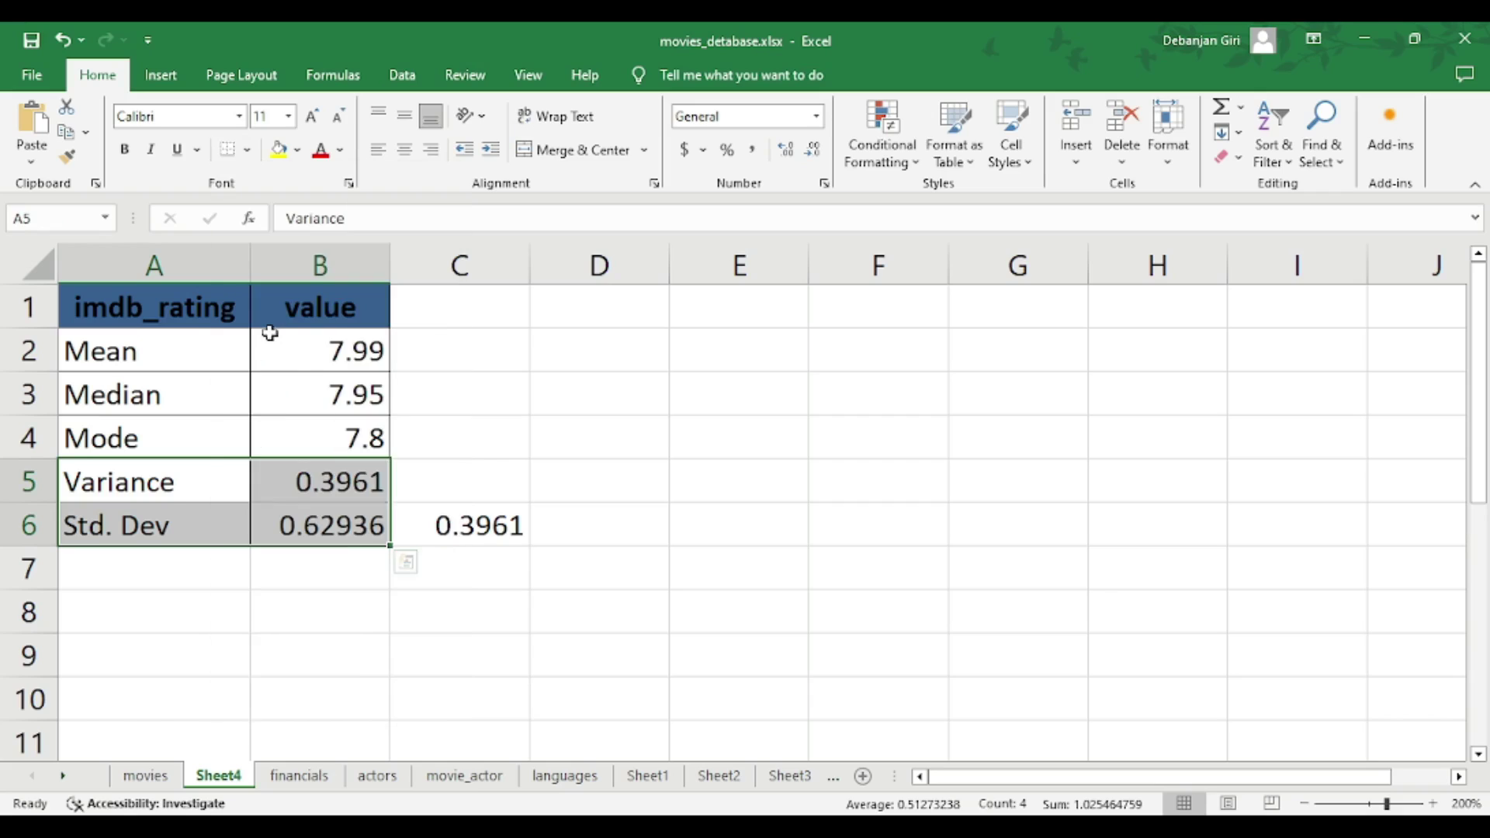
click(545, 412)
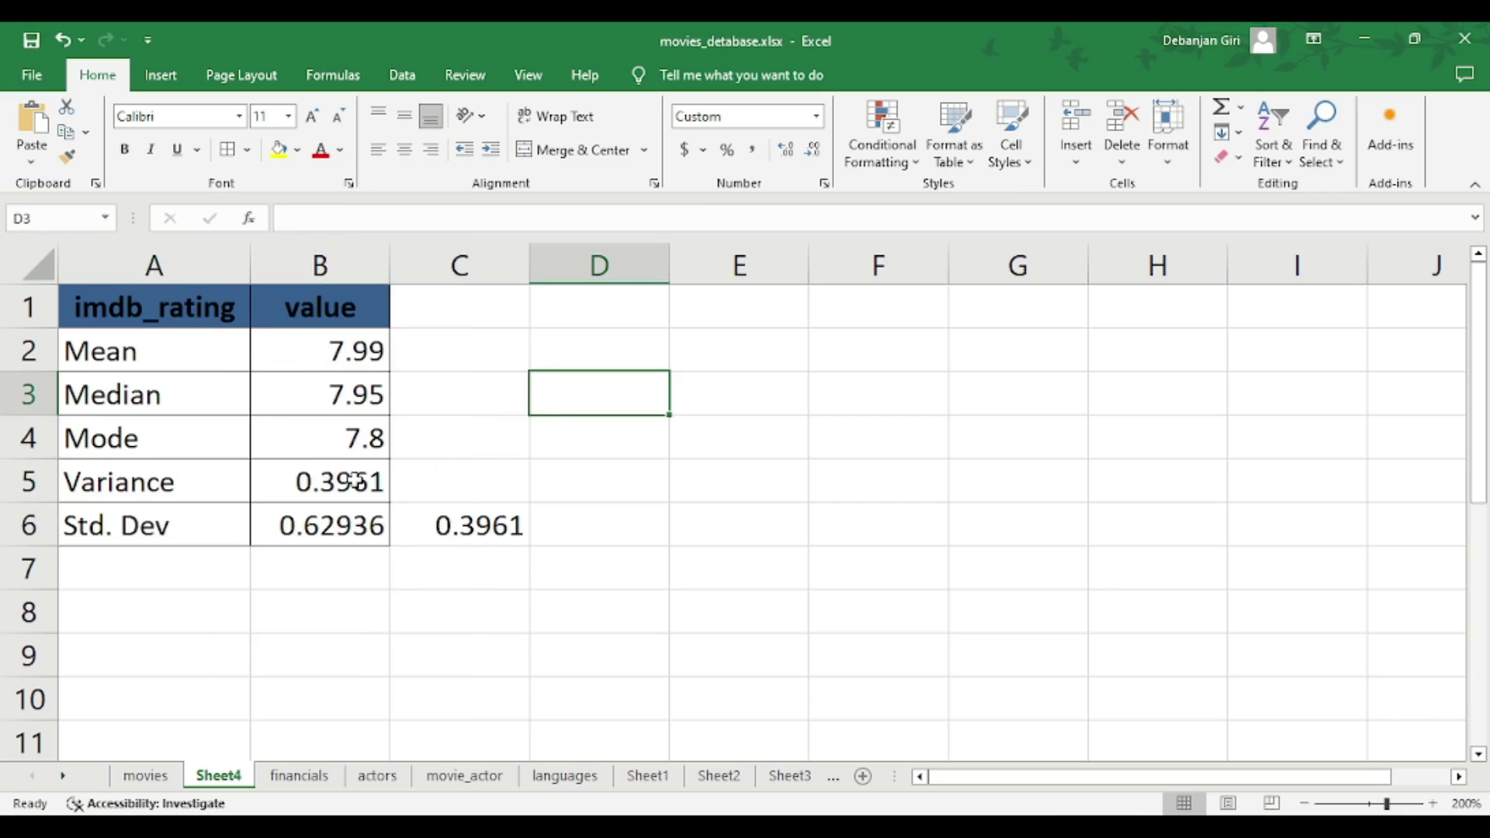
Clear the check formula from C6, beside the standard deviation value.
click(509, 533)
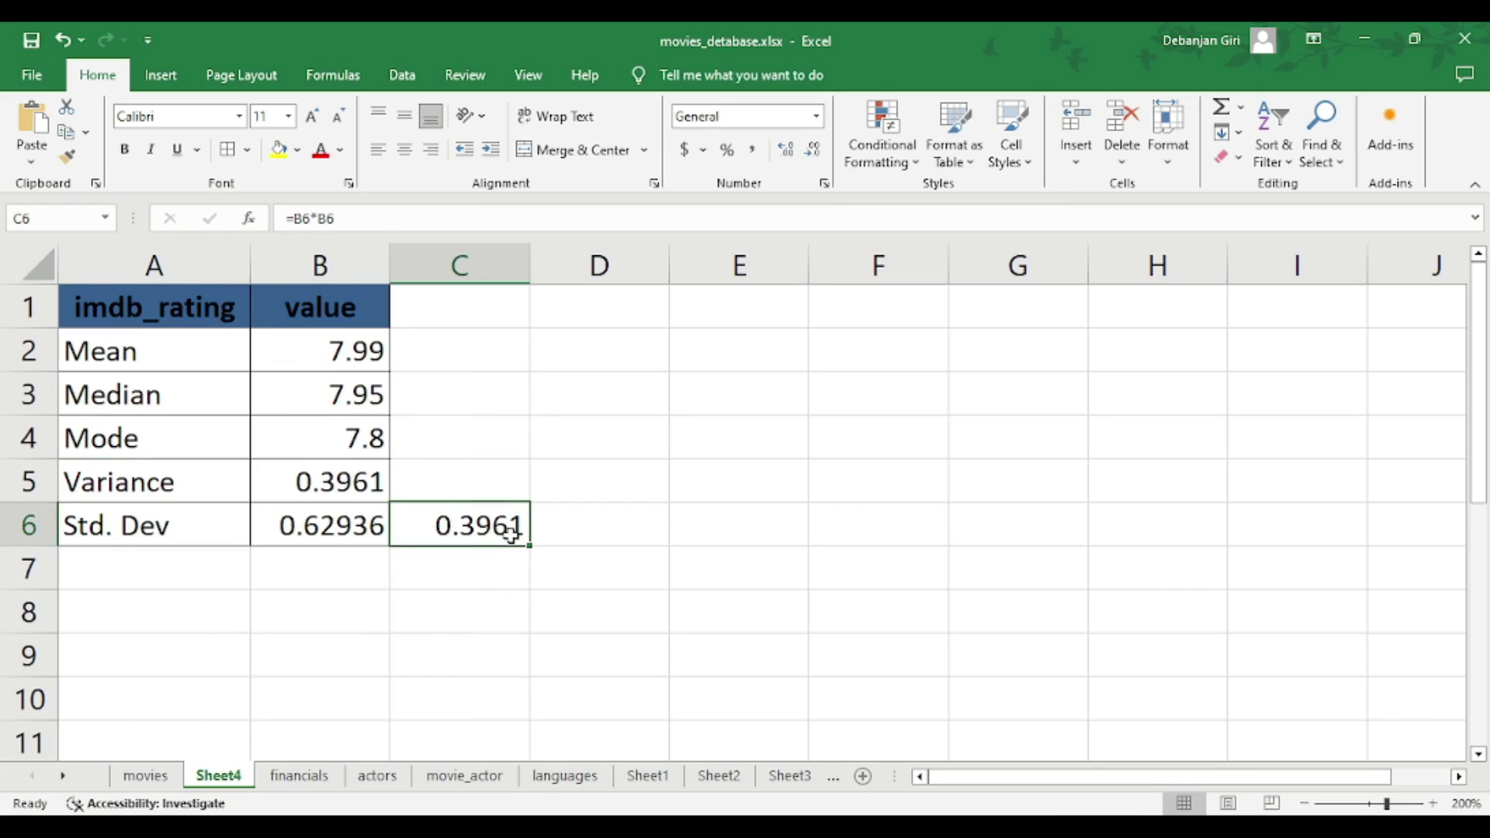
key(Delete)
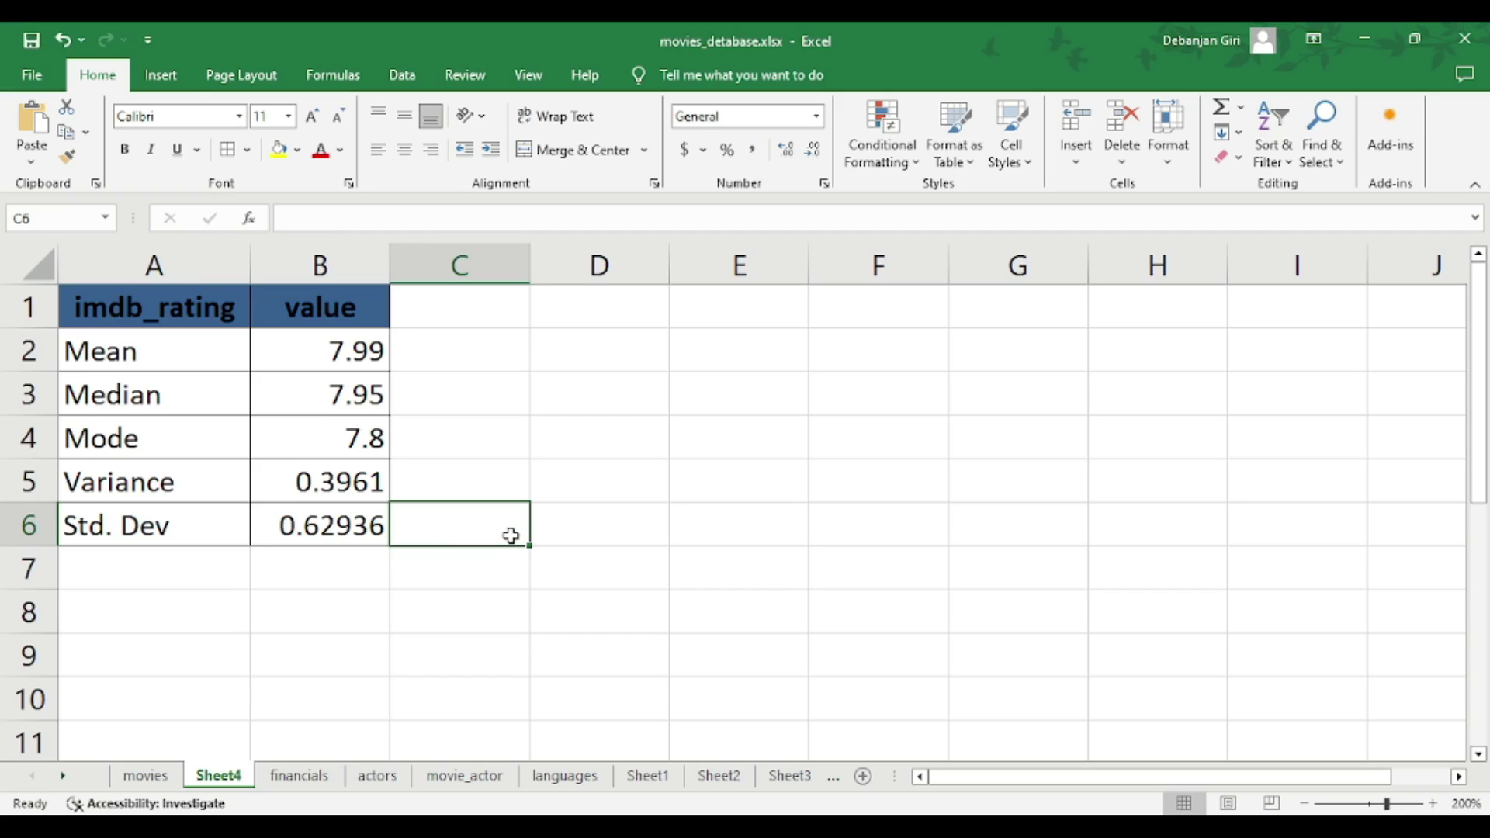